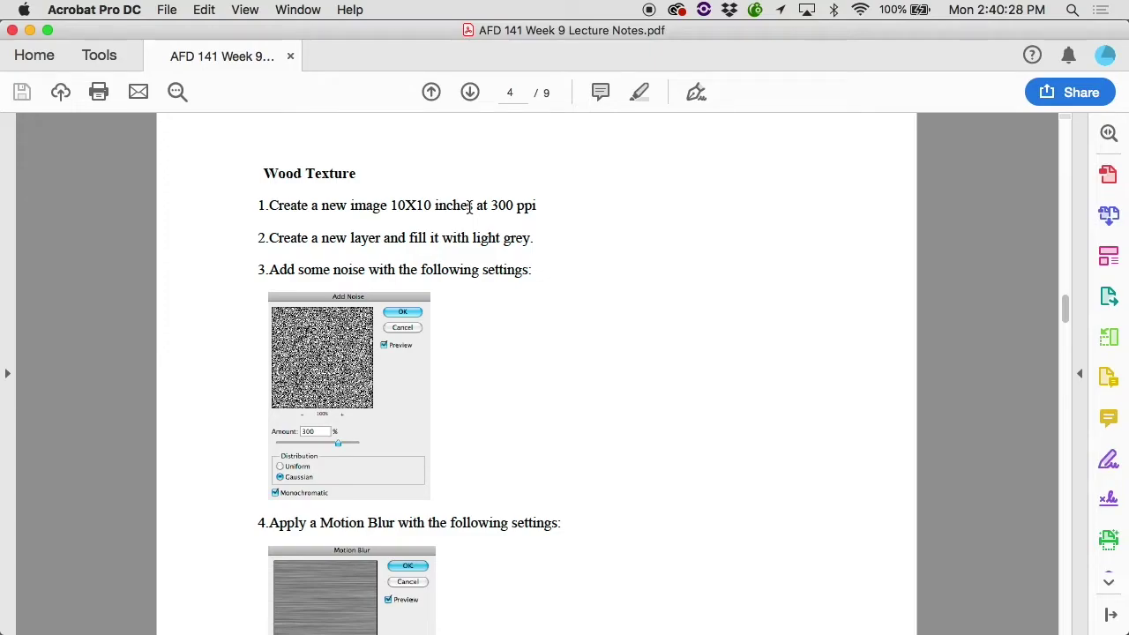
# Step: Create a new 10 × 10 inch document at 300 ppi in Photoshop
pyautogui.moveTo(250, 626)
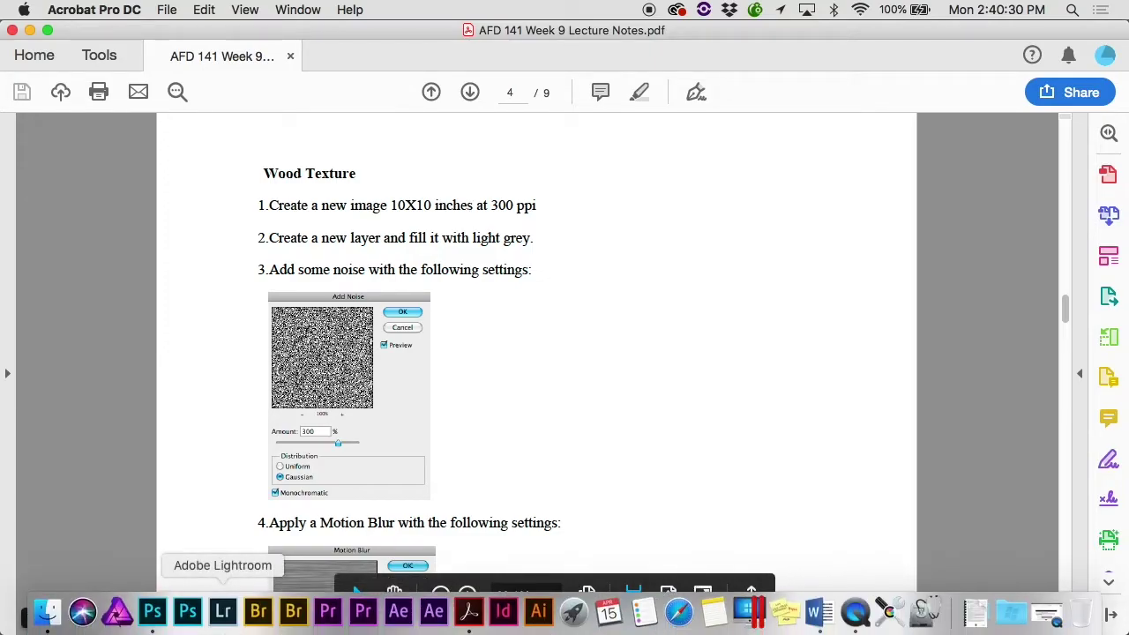
pyautogui.click(187, 612)
pyautogui.click(161, 10)
pyautogui.click(176, 31)
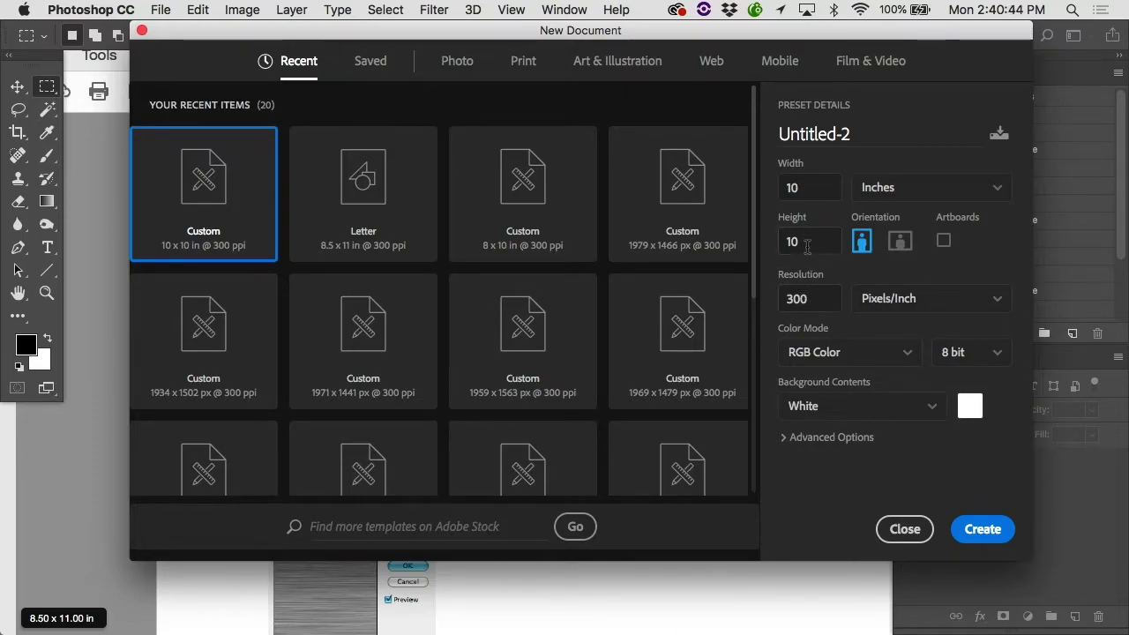
pyautogui.click(984, 527)
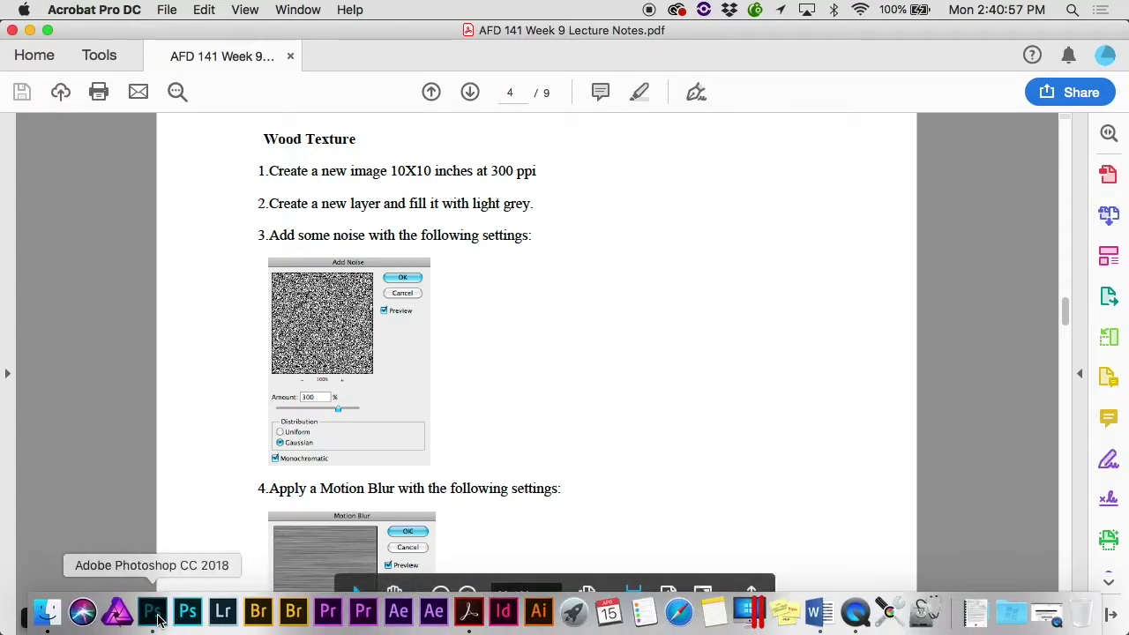
# Step: Add Layer 1 above the background and fill it with light grey a4a4a4 via Edit > Fill
pyautogui.click(151, 610)
pyautogui.click(1075, 615)
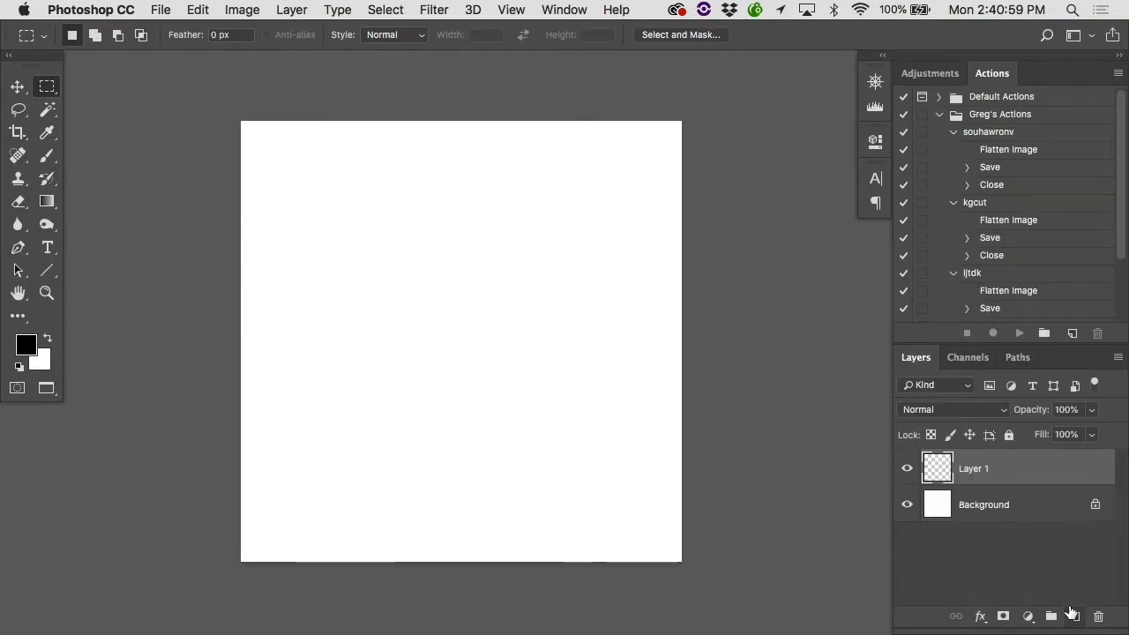
pyautogui.click(202, 9)
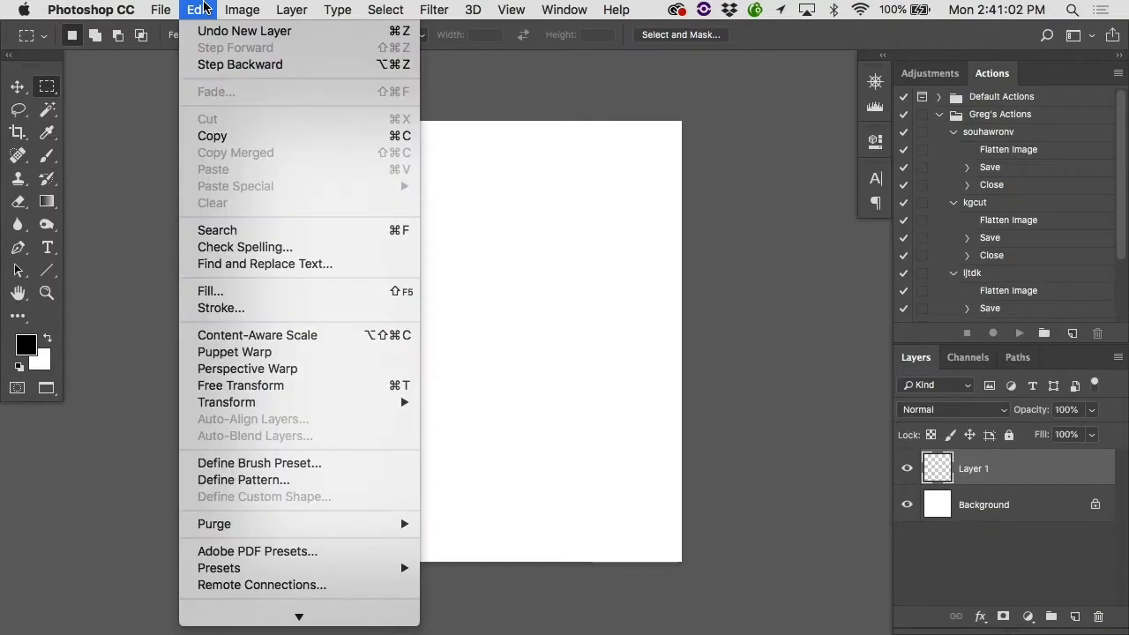
pyautogui.click(224, 292)
pyautogui.click(864, 116)
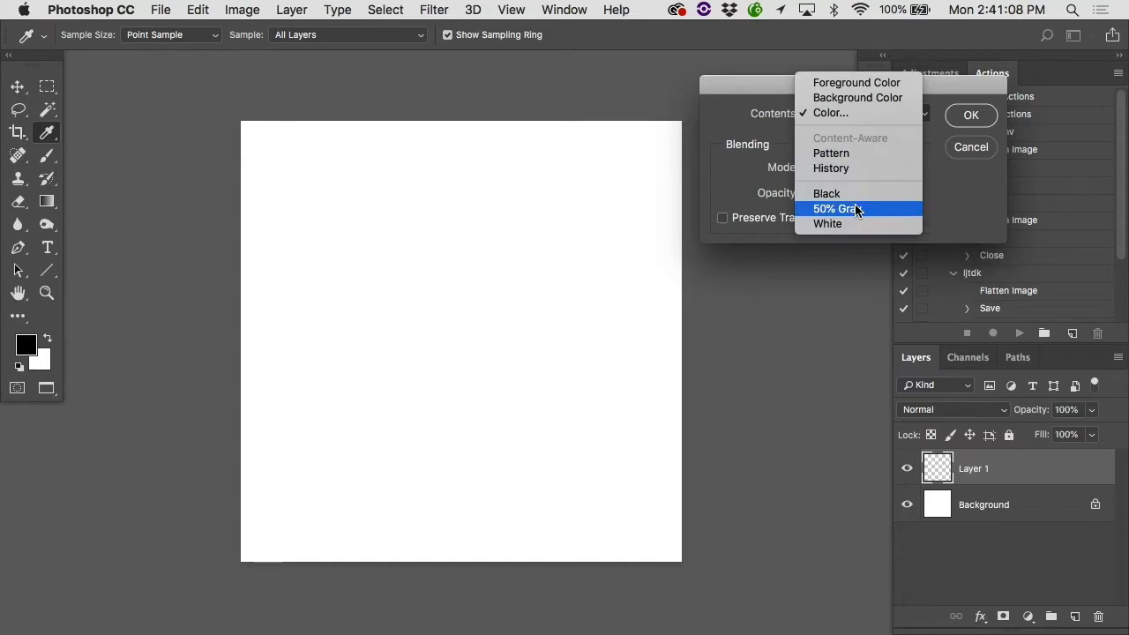
pyautogui.click(831, 113)
pyautogui.moveTo(446, 280); pyautogui.dragTo(492, 67)
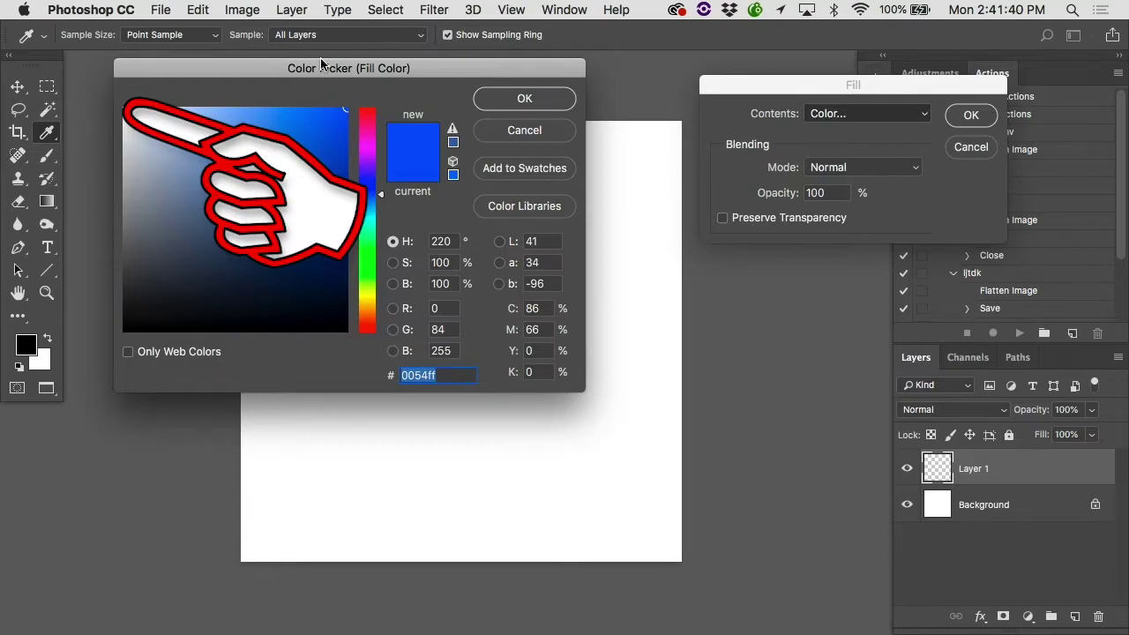
pyautogui.moveTo(188, 197); pyautogui.dragTo(104, 220)
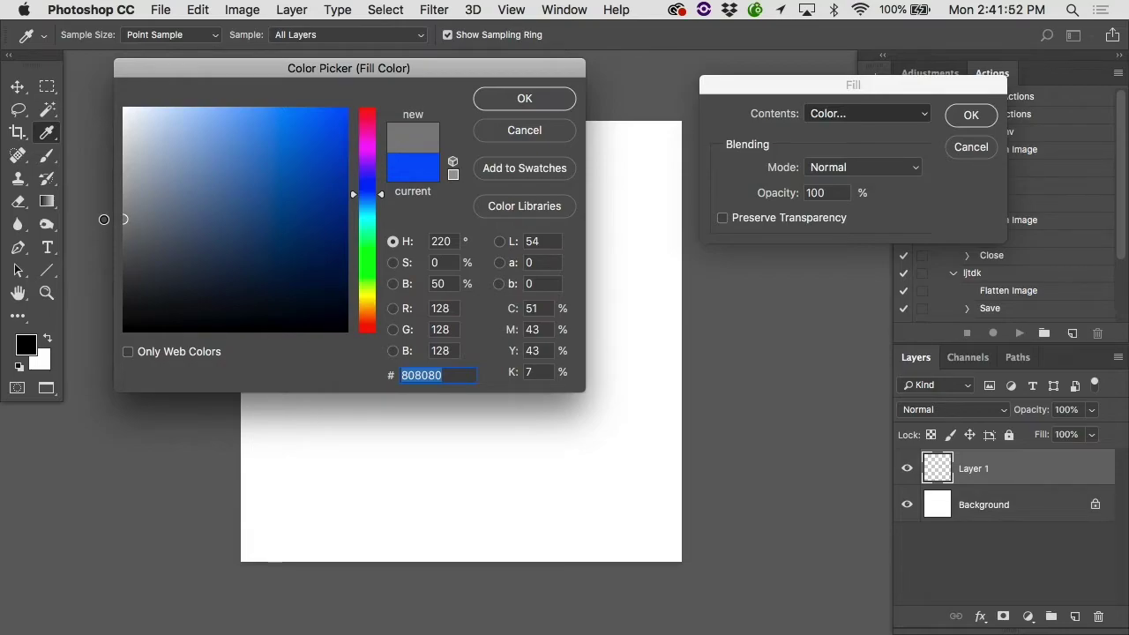
pyautogui.moveTo(103, 220); pyautogui.dragTo(103, 188)
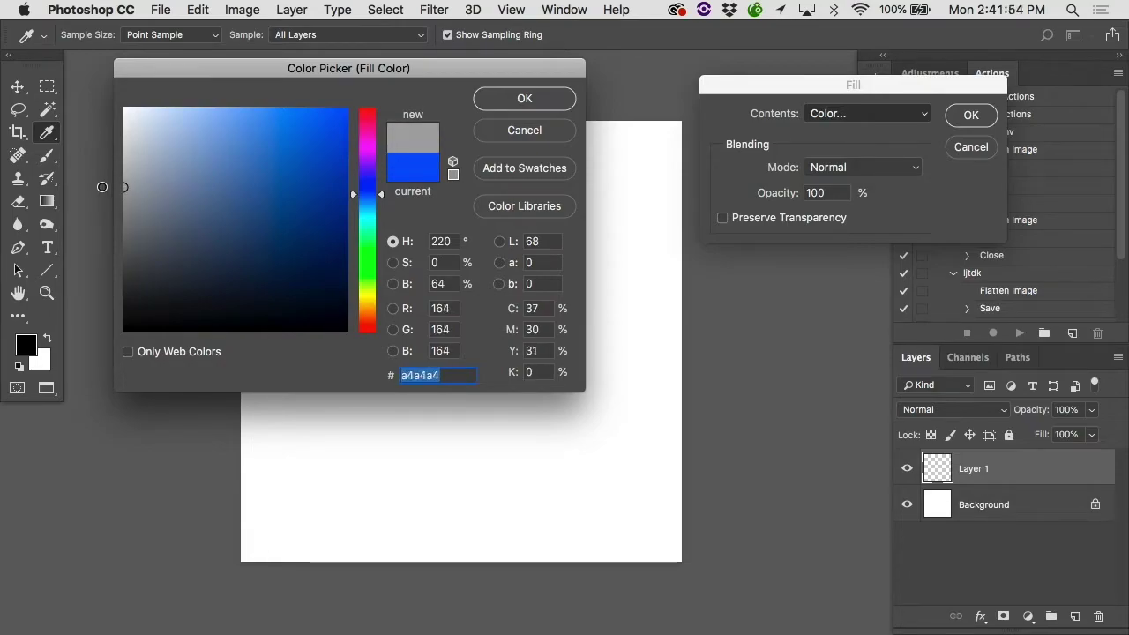
pyautogui.click(527, 110)
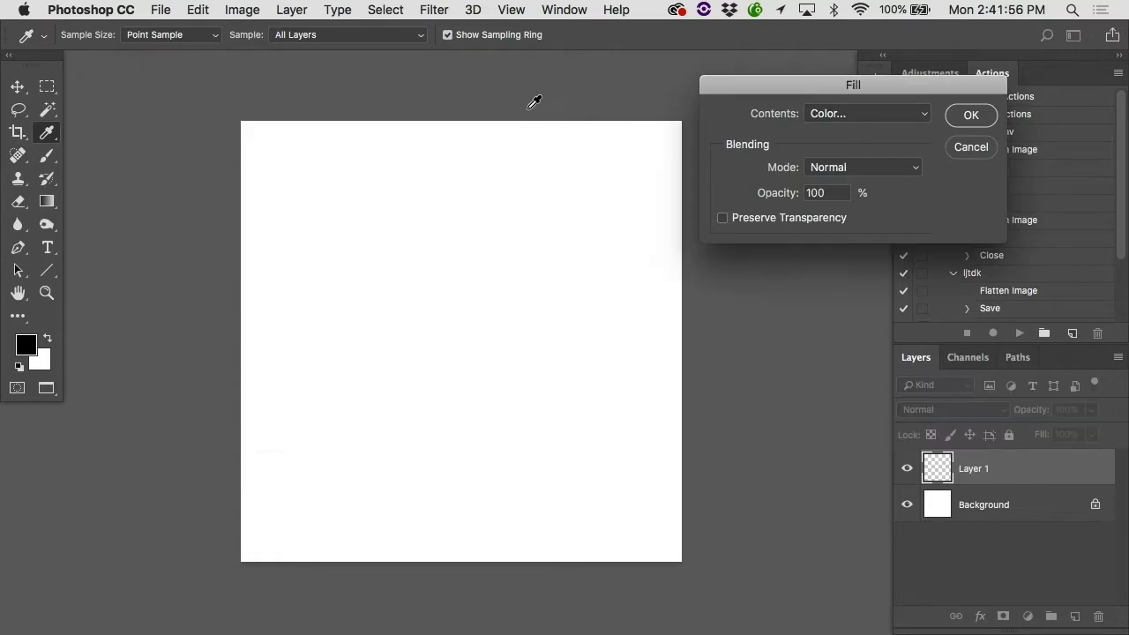
pyautogui.click(969, 115)
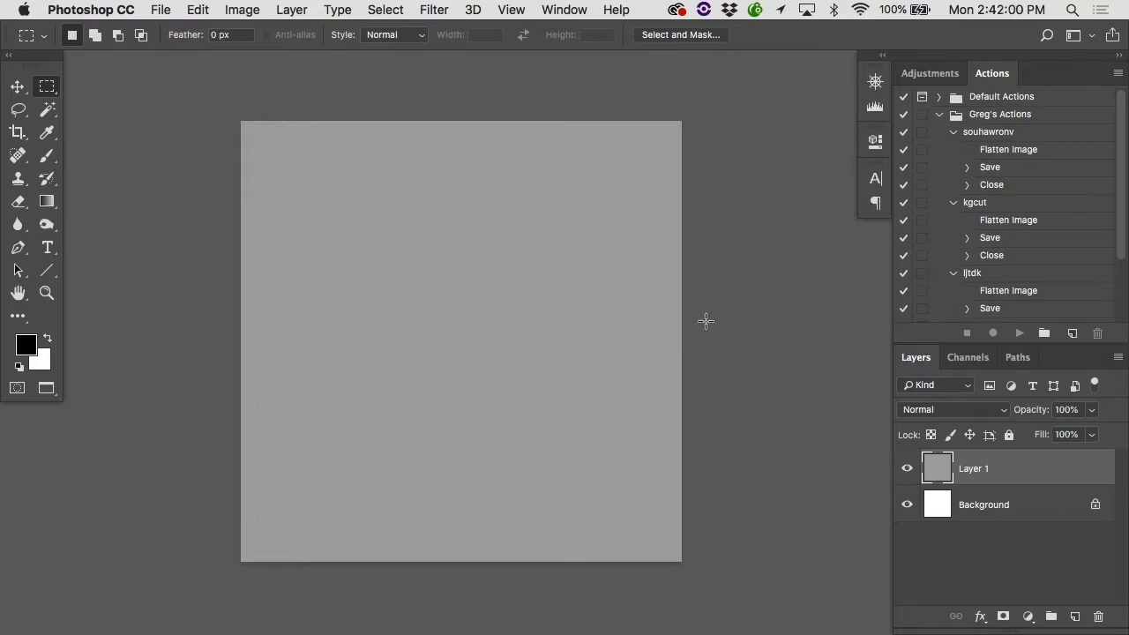
pyautogui.click(468, 613)
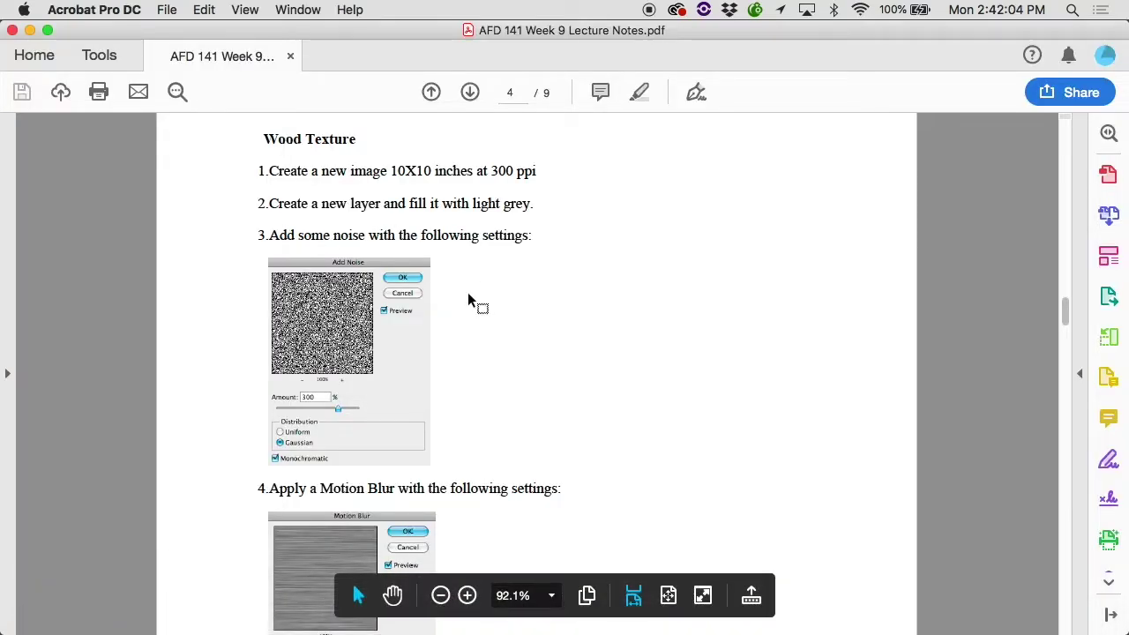
# Step: Scroll the notes to the noise and motion blur steps, then return to Photoshop
pyautogui.scroll(-3, 468, 292)
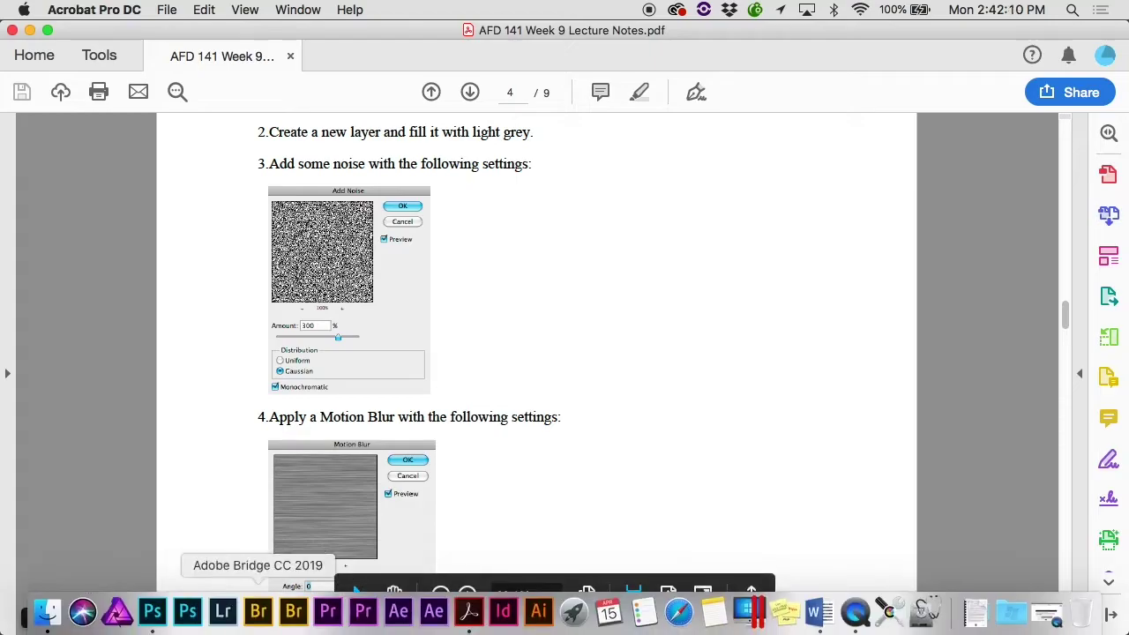
pyautogui.click(154, 613)
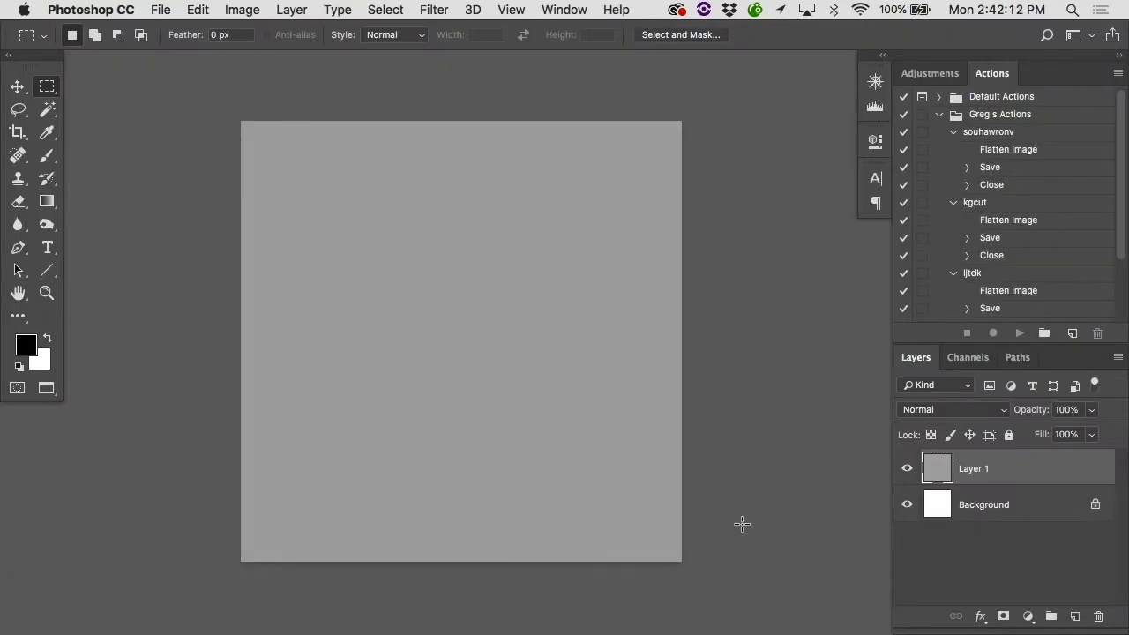
# Step: Open Filter > Noise > Add Noise for the grey Layer 1
pyautogui.click(436, 10)
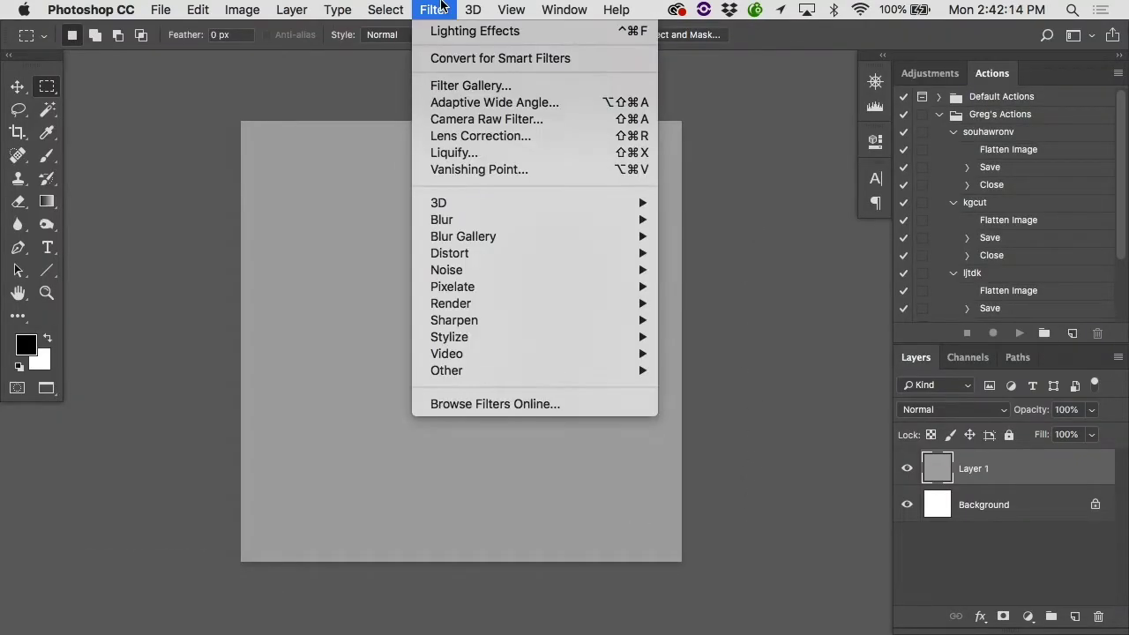
pyautogui.moveTo(470, 273)
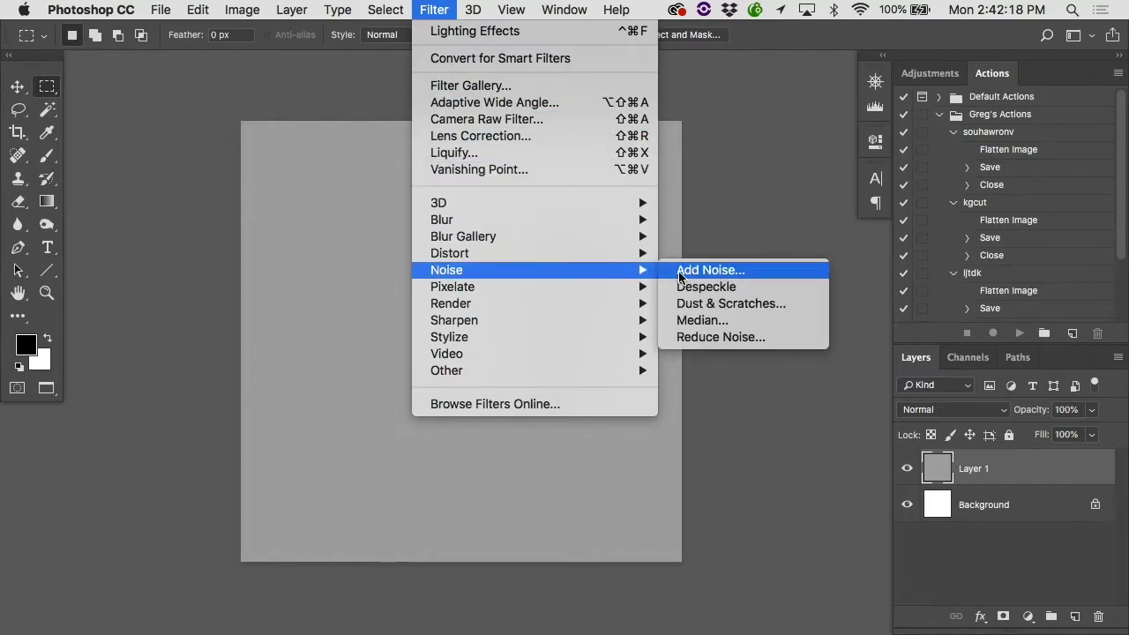
pyautogui.click(679, 277)
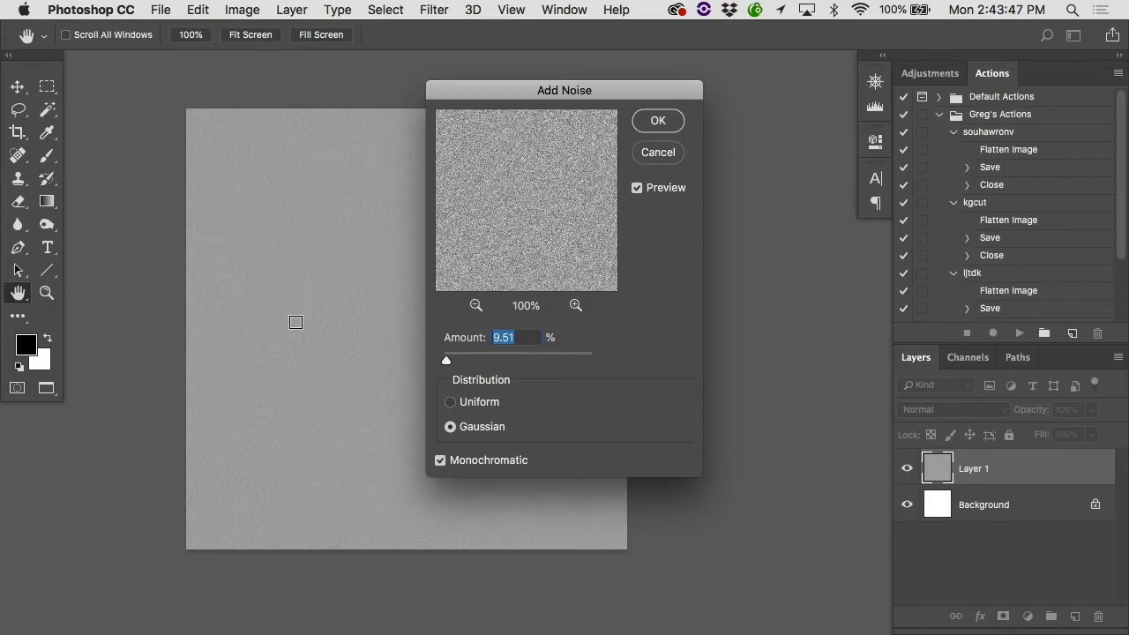
# Step: Preview Gaussian colour noise at 169.47% with Monochromatic unchecked, zoomed in on the canvas
pyautogui.press('super+equal')
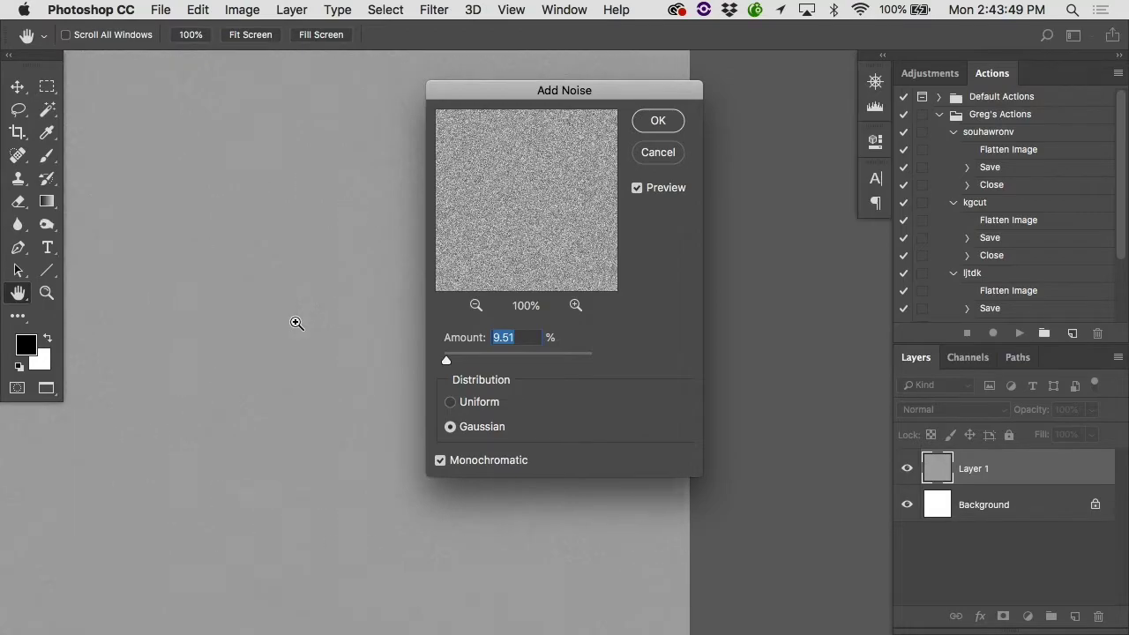
pyautogui.click(451, 402)
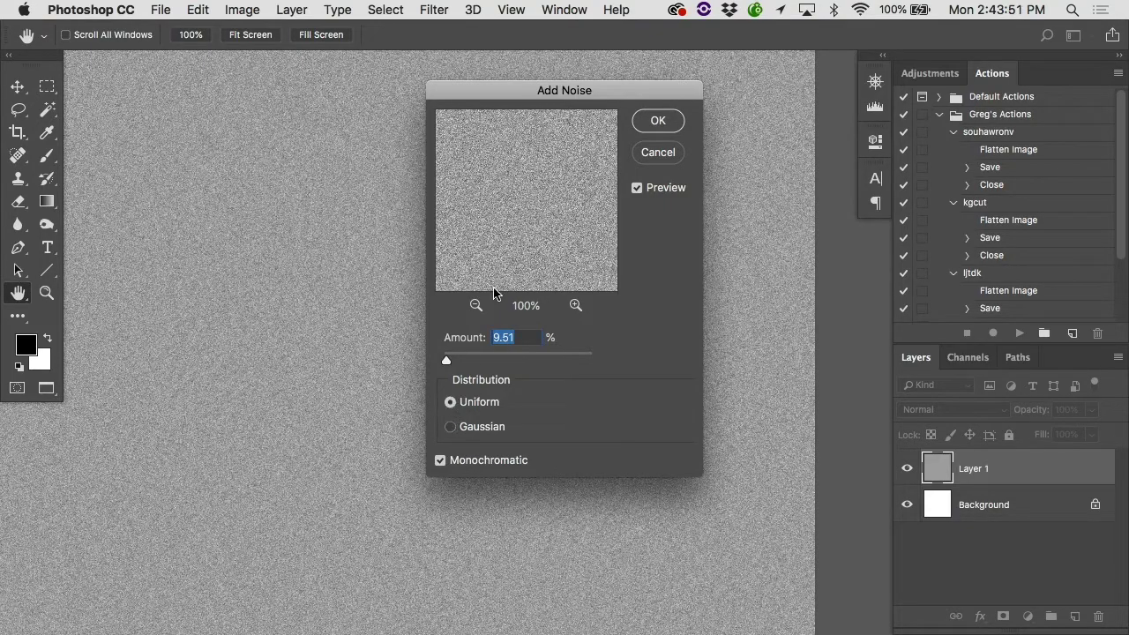
pyautogui.moveTo(500, 88); pyautogui.dragTo(701, 95)
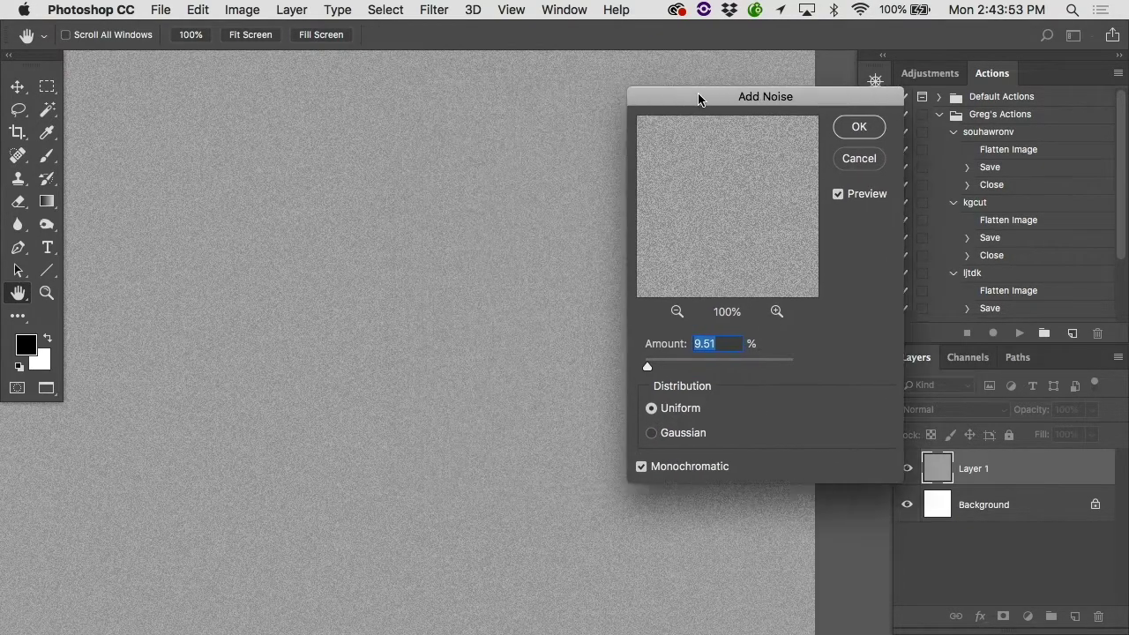
pyautogui.click(653, 434)
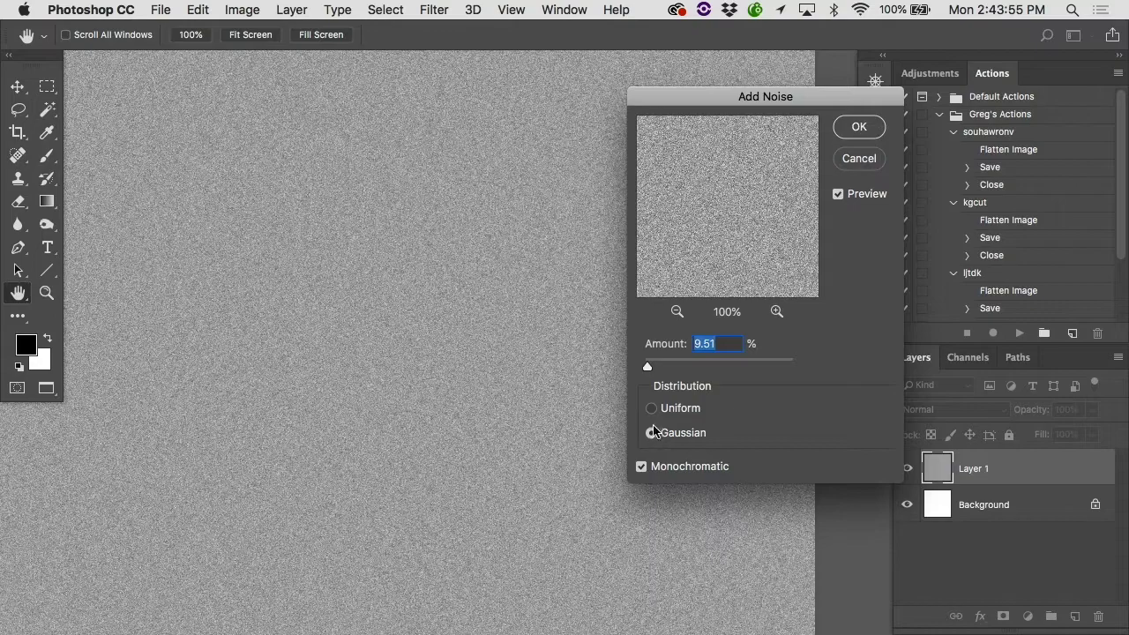
pyautogui.click(652, 409)
pyautogui.click(652, 433)
pyautogui.click(641, 468)
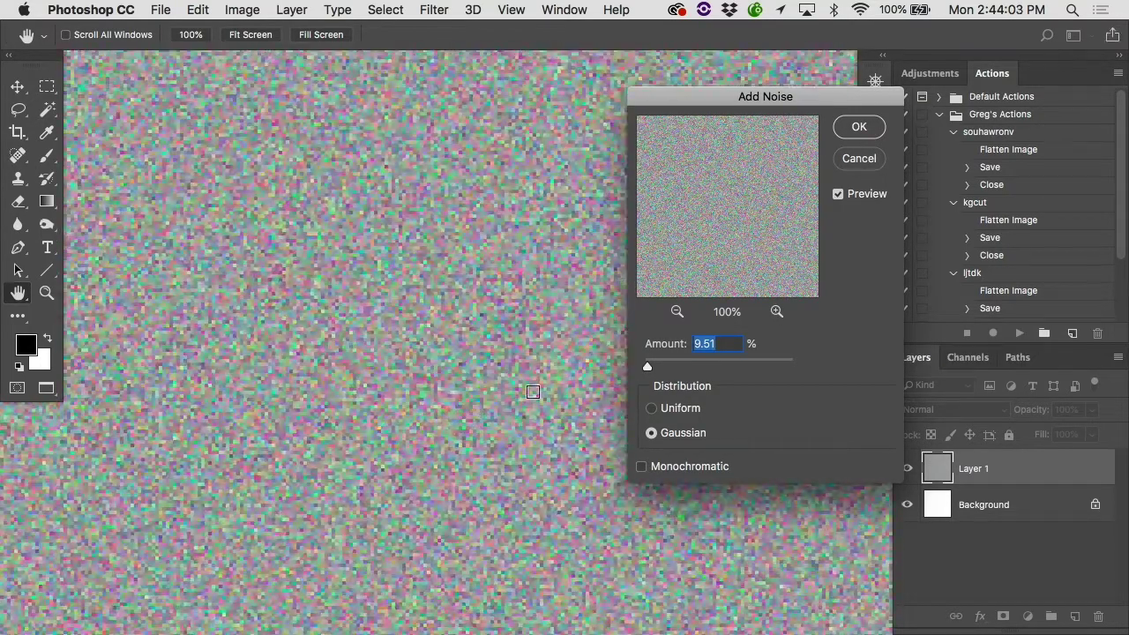
pyautogui.click(707, 369)
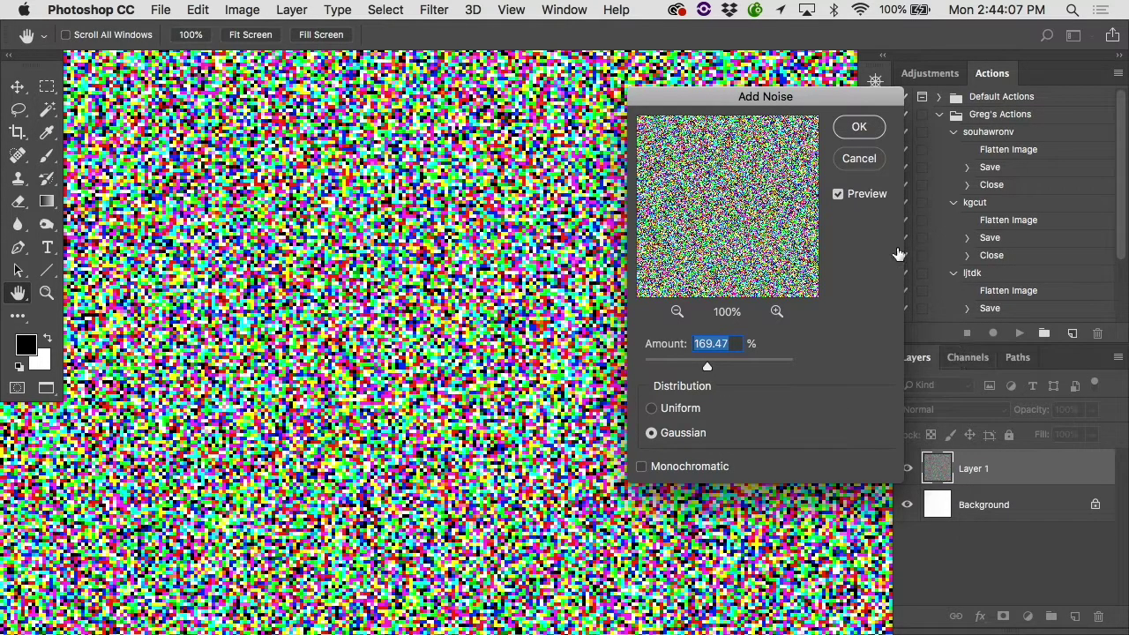
# Step: Apply the colour noise and view the Red, Green and Blue channels in turn
pyautogui.click(860, 130)
pyautogui.click(968, 358)
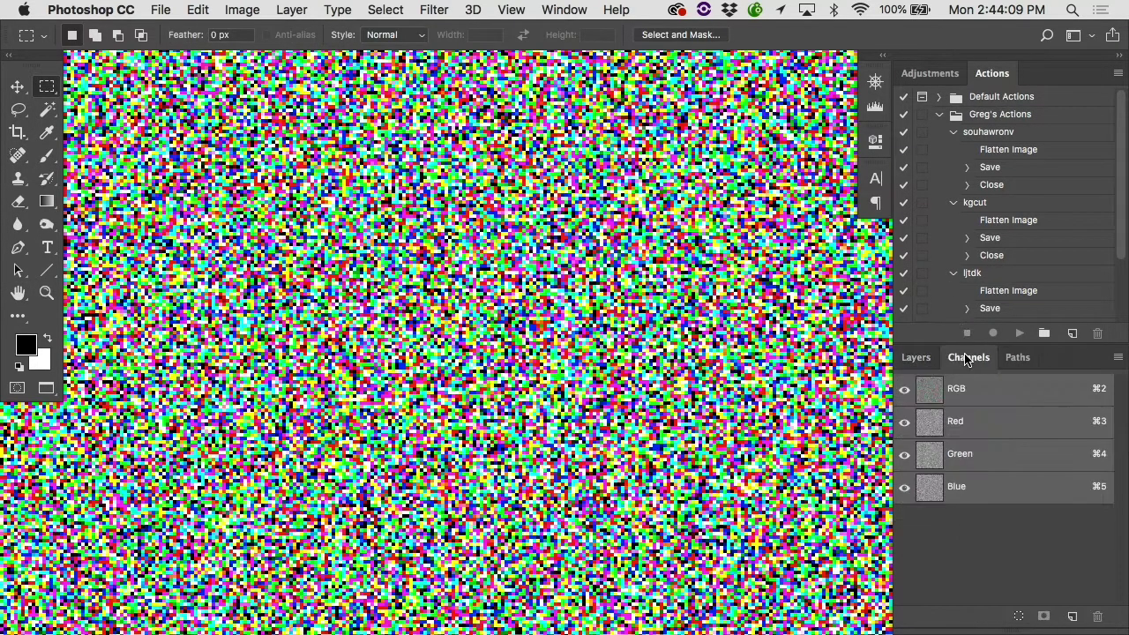
pyautogui.click(979, 422)
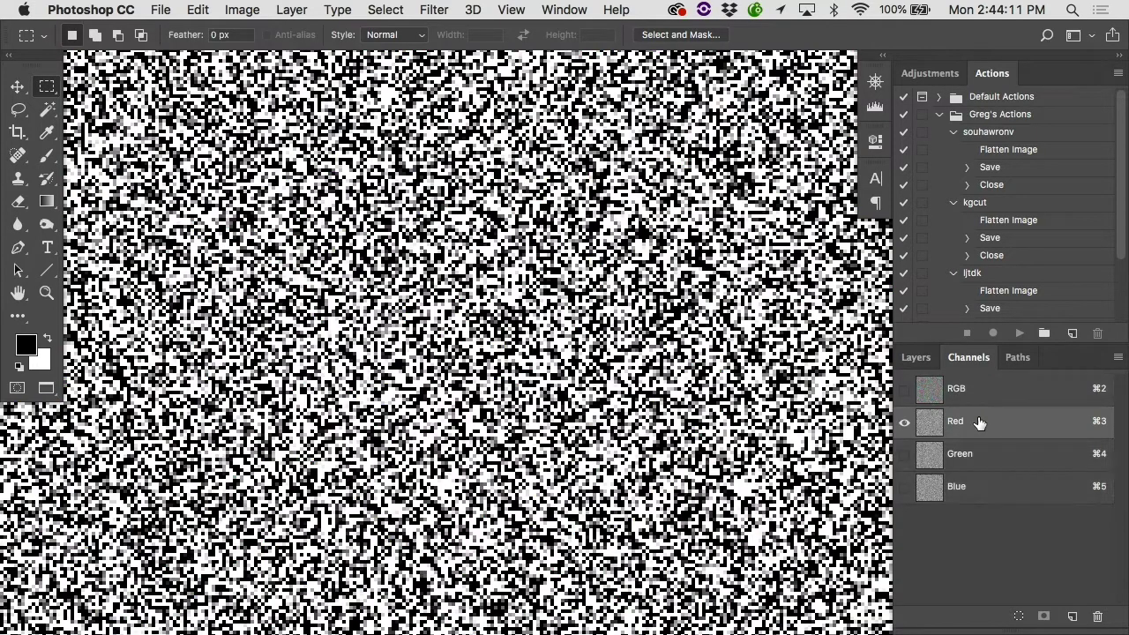
pyautogui.click(966, 456)
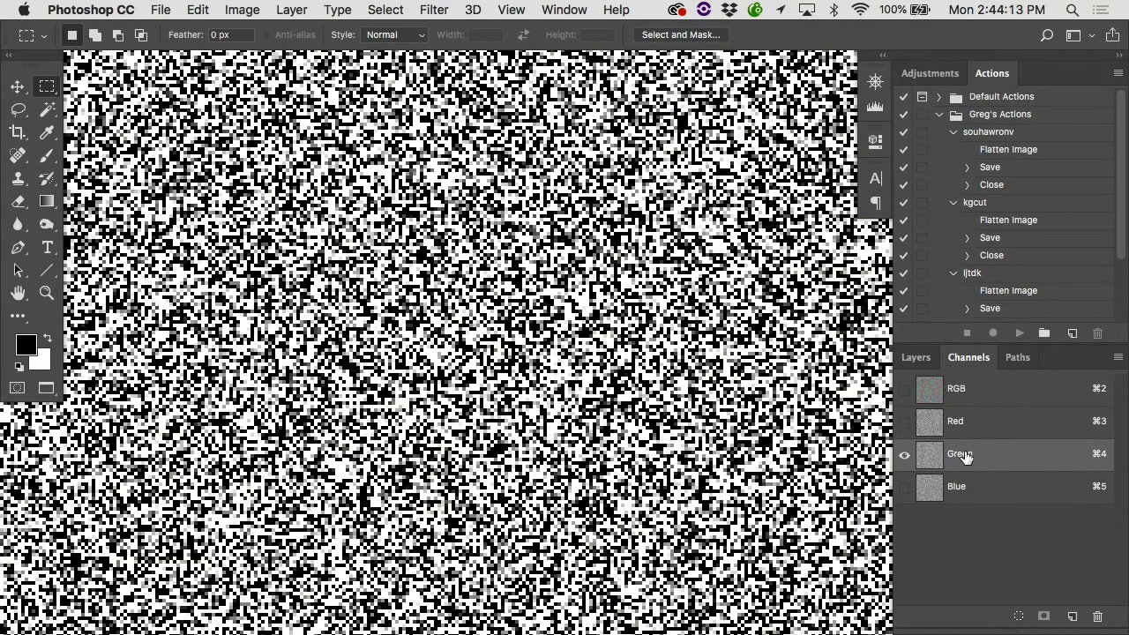
pyautogui.click(958, 494)
pyautogui.click(967, 429)
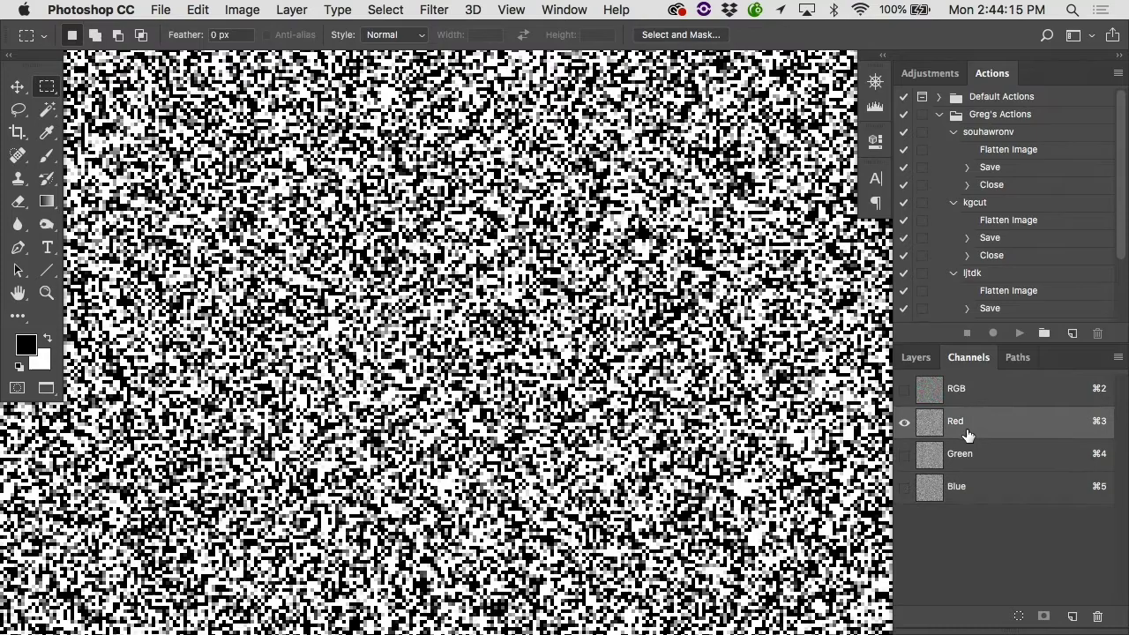
pyautogui.click(967, 456)
pyautogui.click(966, 488)
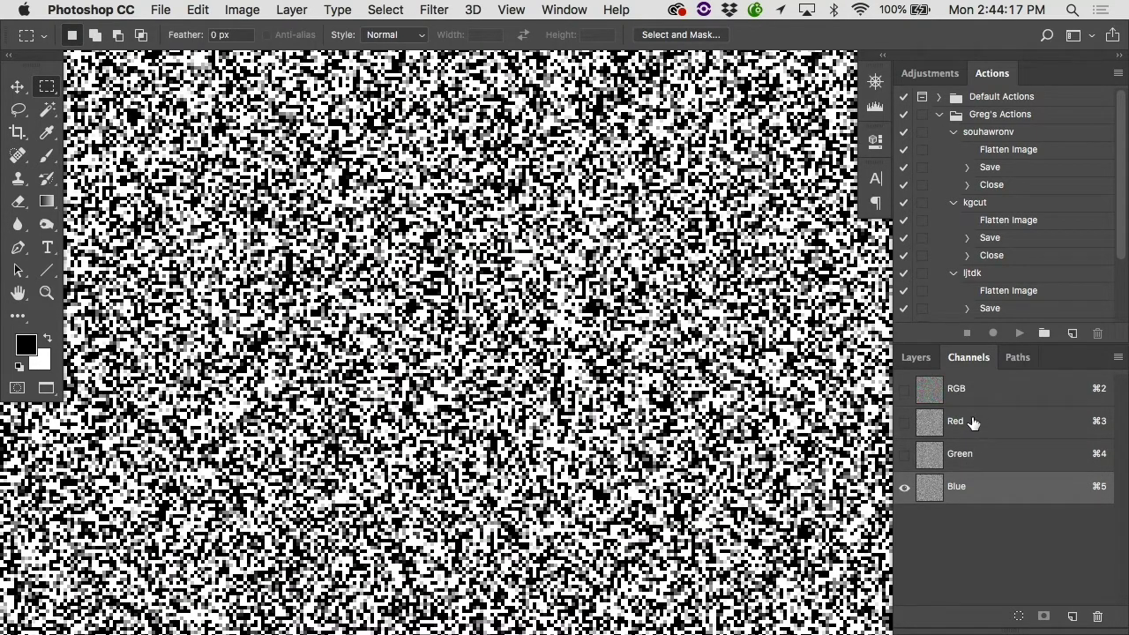
pyautogui.click(970, 427)
pyautogui.click(968, 453)
pyautogui.click(959, 487)
pyautogui.click(973, 391)
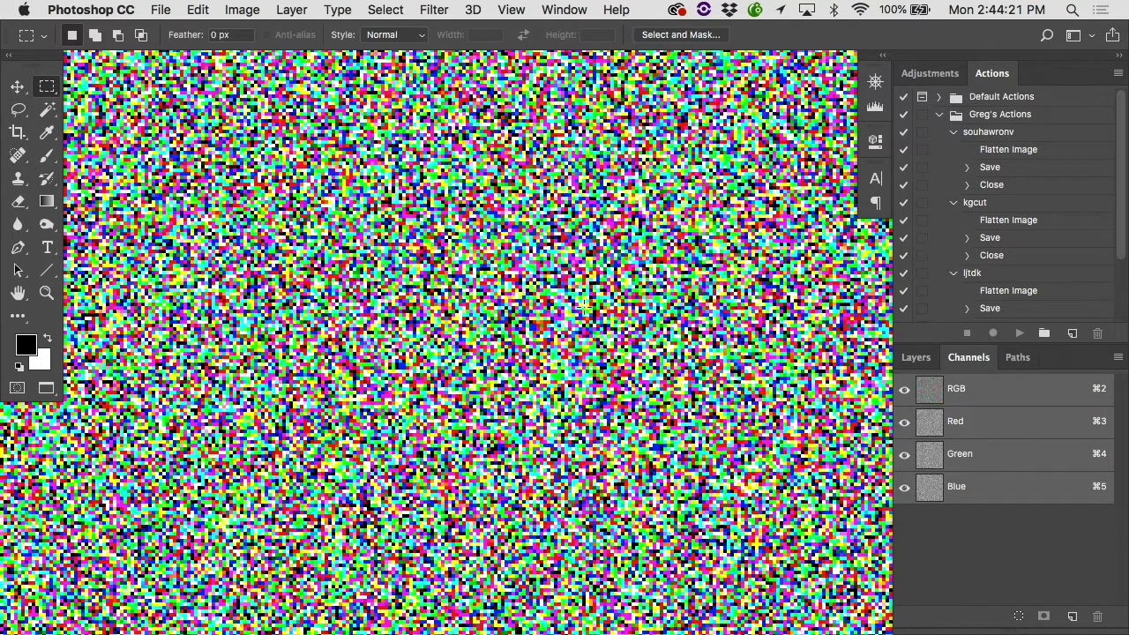
# Step: Compare the Red, Green and Blue channels again, then restore RGB and the Layers panel
pyautogui.scroll(10, 583, 306)
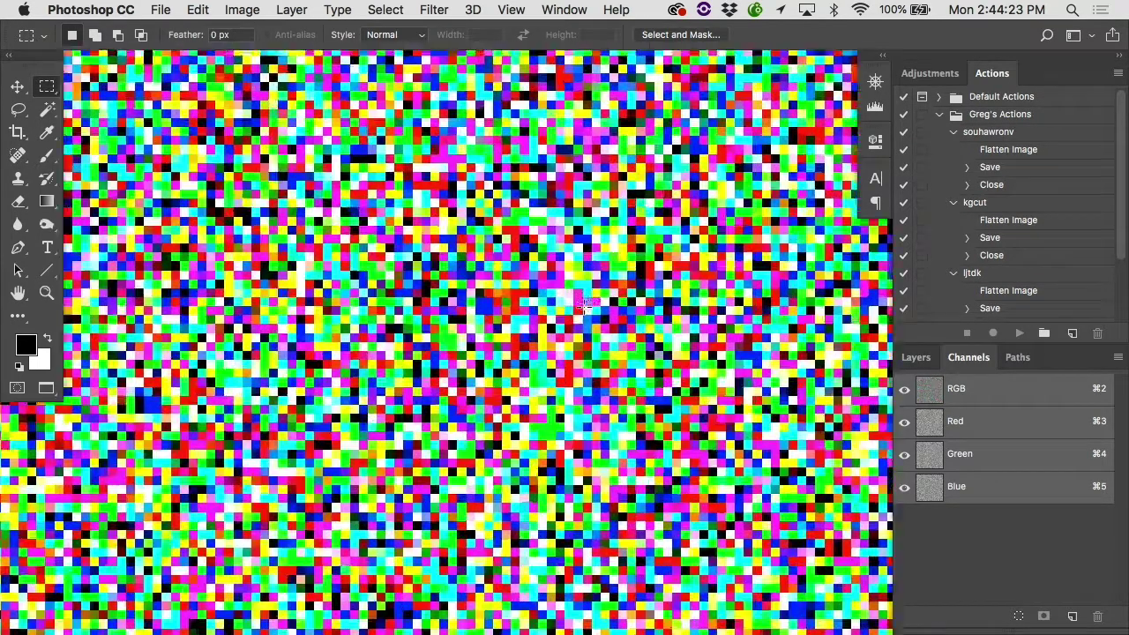
pyautogui.scroll(2, 584, 306)
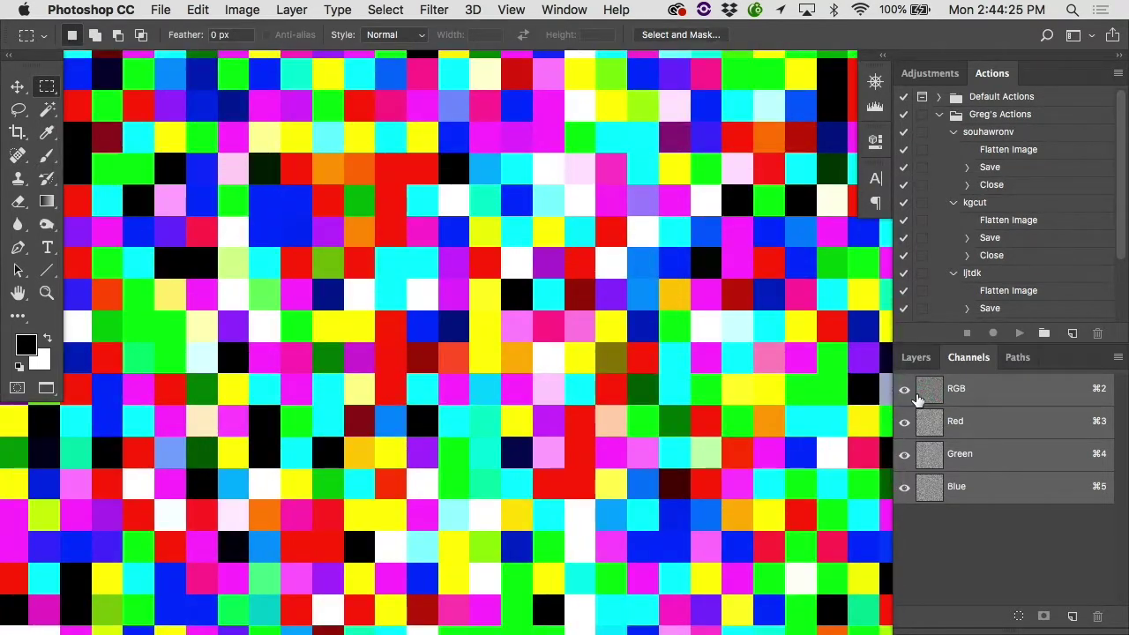
pyautogui.click(976, 426)
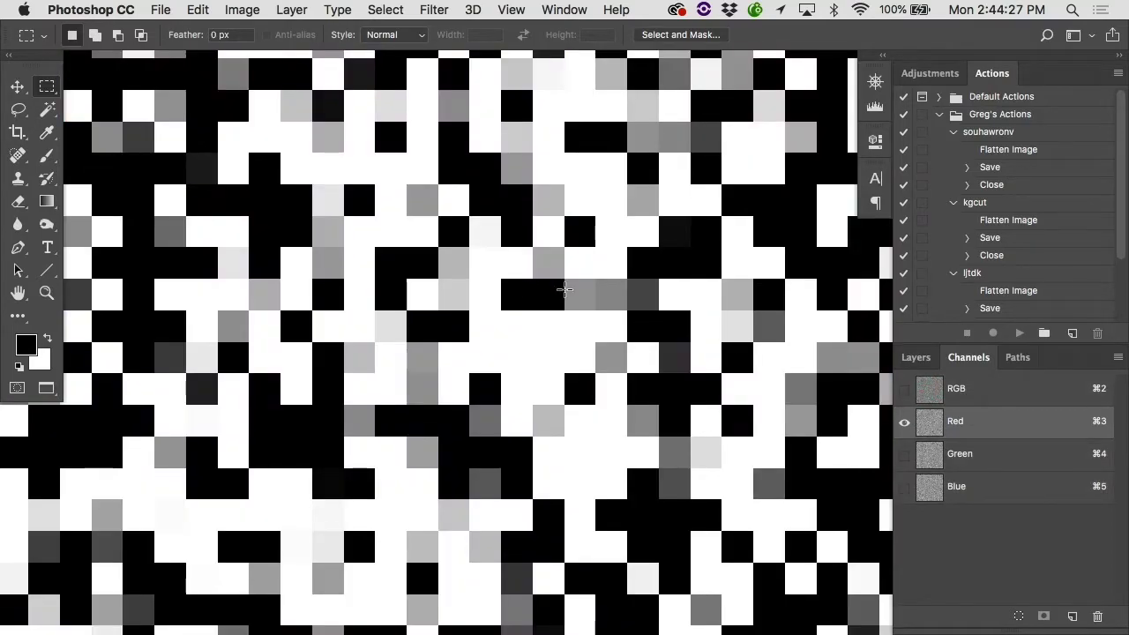
pyautogui.click(972, 459)
pyautogui.click(975, 480)
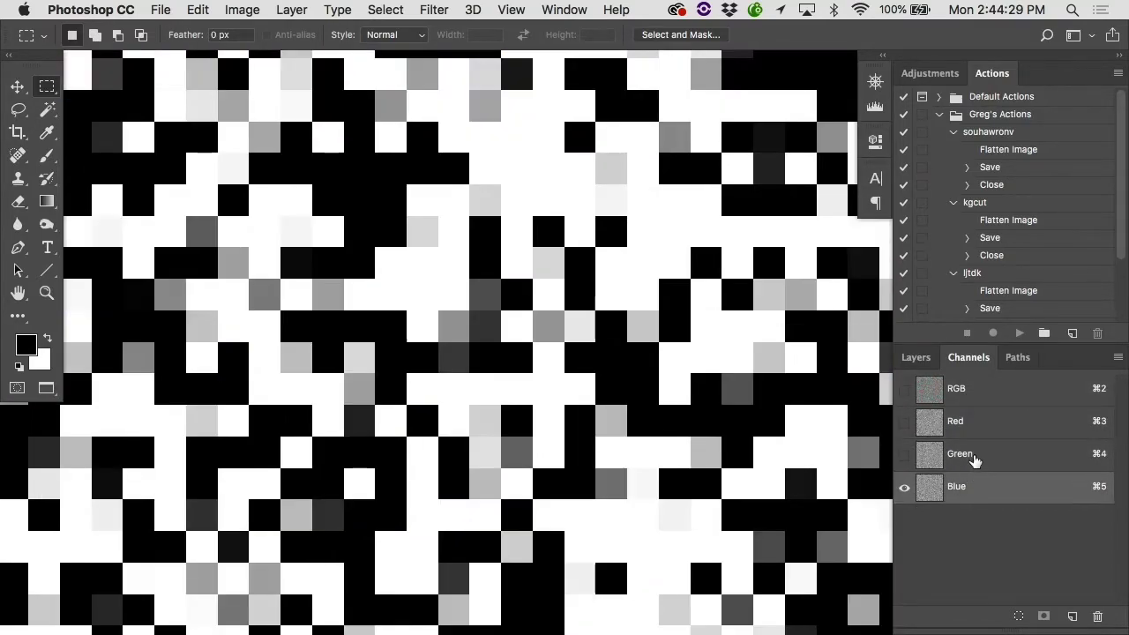
pyautogui.click(976, 433)
pyautogui.click(990, 404)
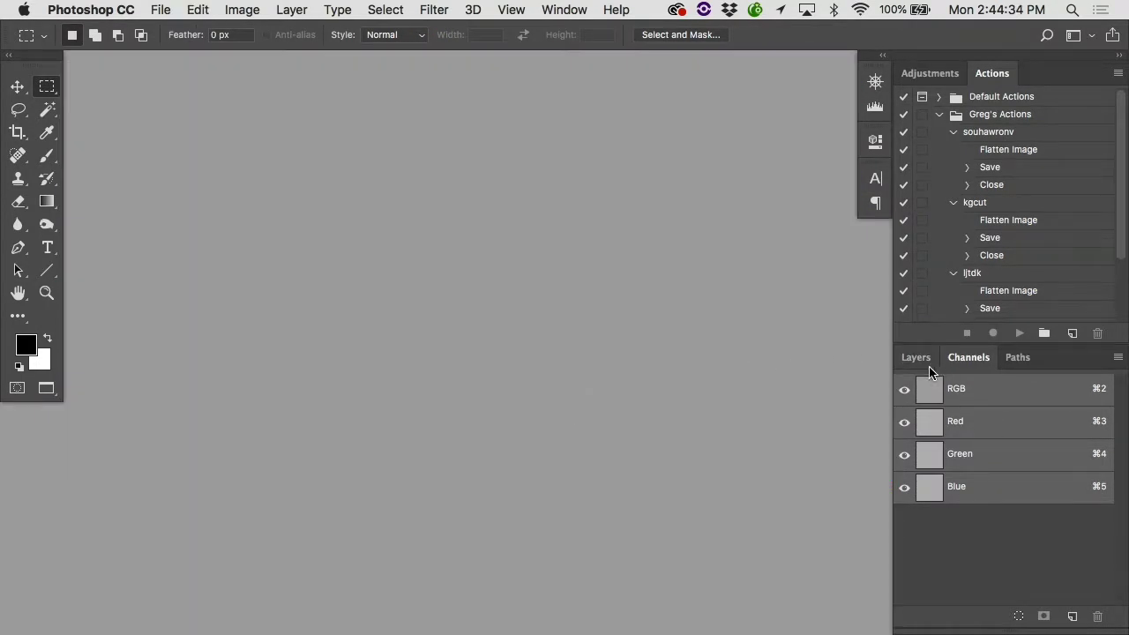
pyautogui.click(928, 363)
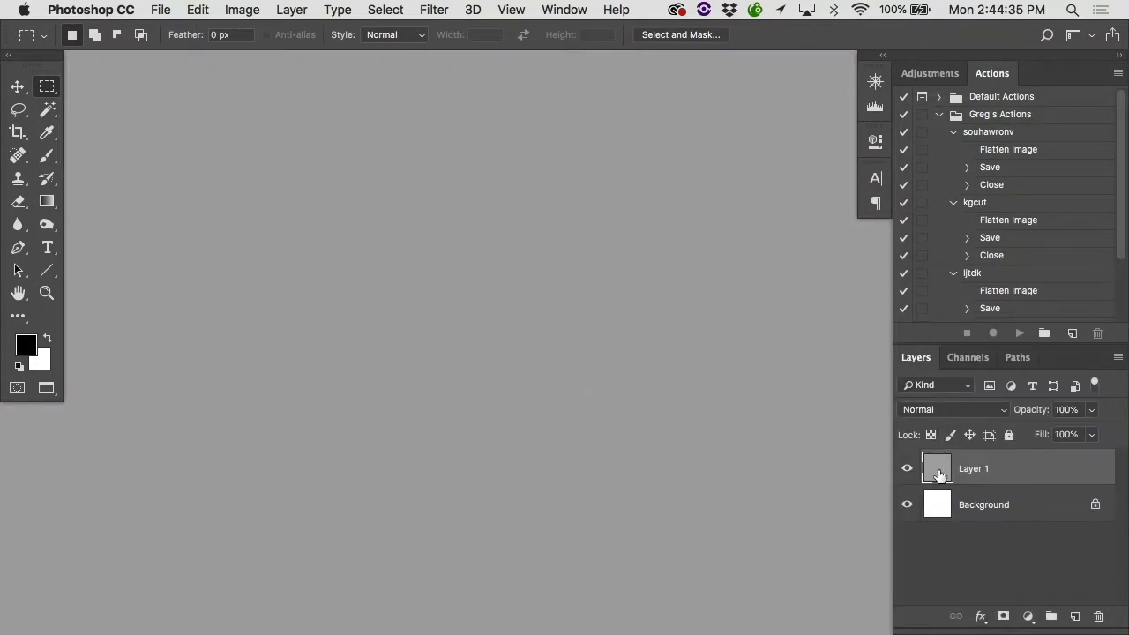
# Step: Apply monochromatic Gaussian noise at about 280% to Layer 1
pyautogui.keyDown('alt'); pyautogui.click(565, 390); pyautogui.keyUp('alt')
pyautogui.keyDown('alt'); pyautogui.click(564, 390); pyautogui.keyUp('alt')
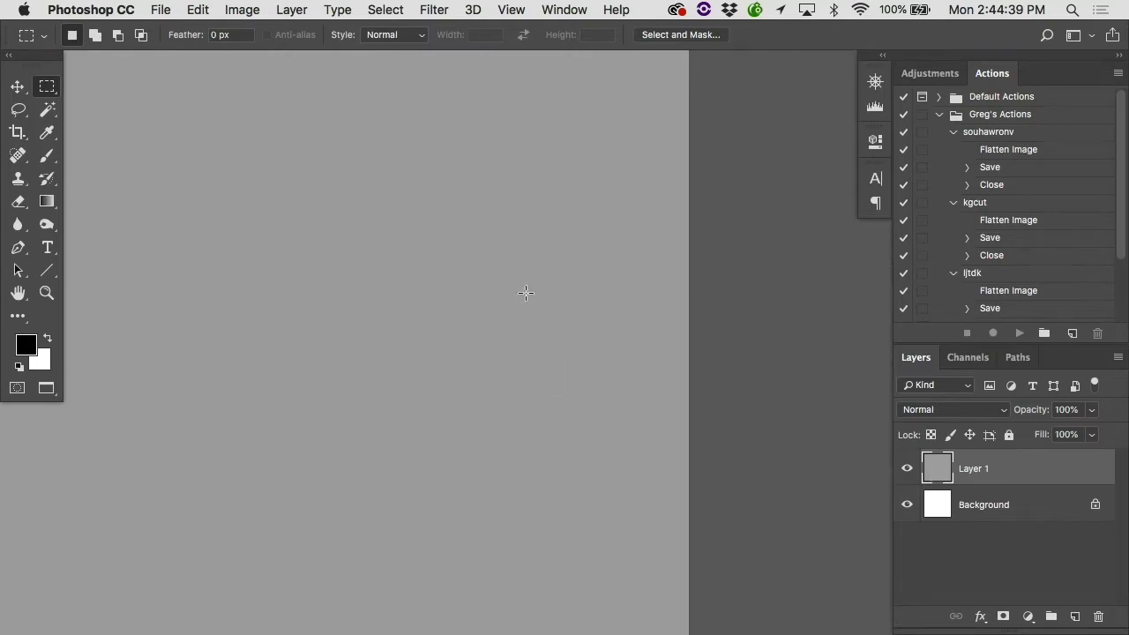
pyautogui.keyDown('alt'); pyautogui.click(525, 294); pyautogui.keyUp('alt')
pyautogui.click(434, 9)
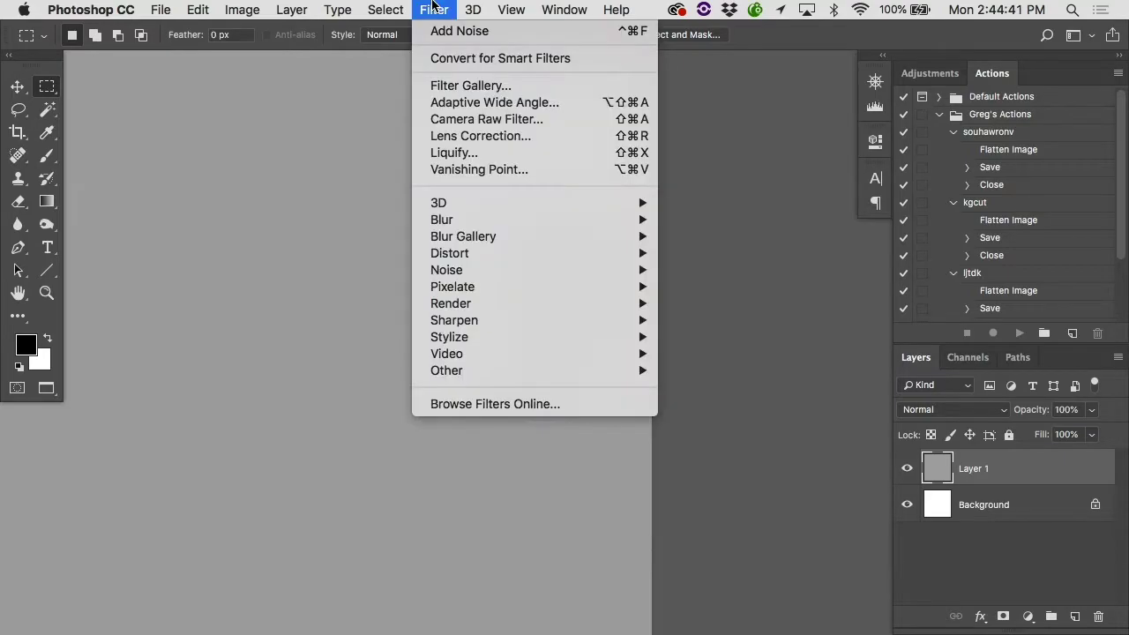
pyautogui.moveTo(609, 279)
pyautogui.click(728, 271)
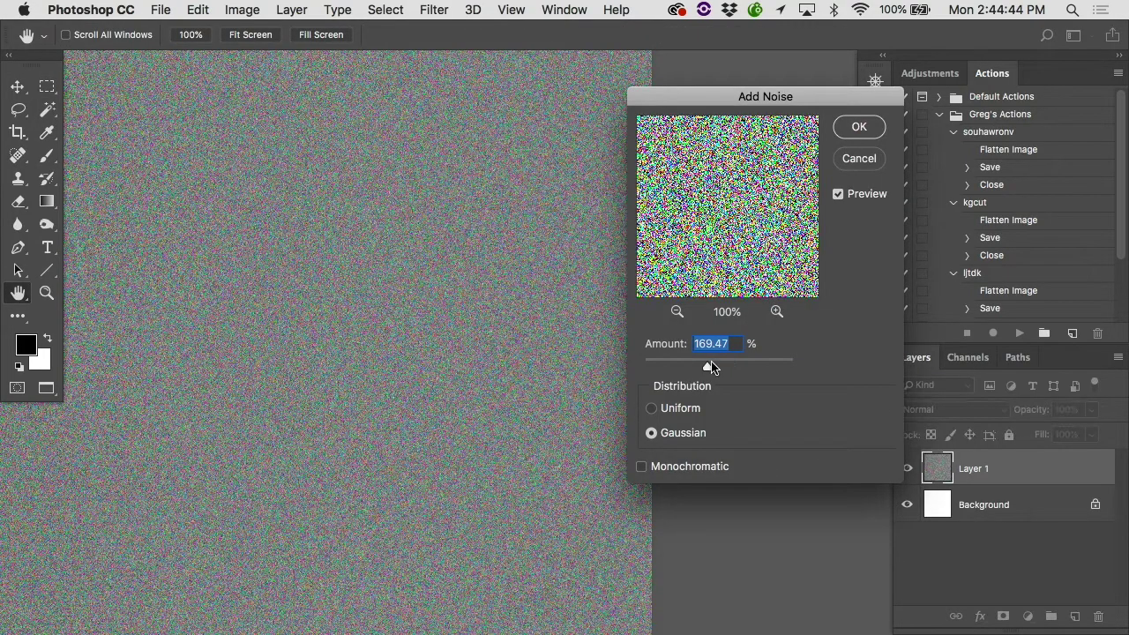
pyautogui.moveTo(711, 367); pyautogui.dragTo(725, 366)
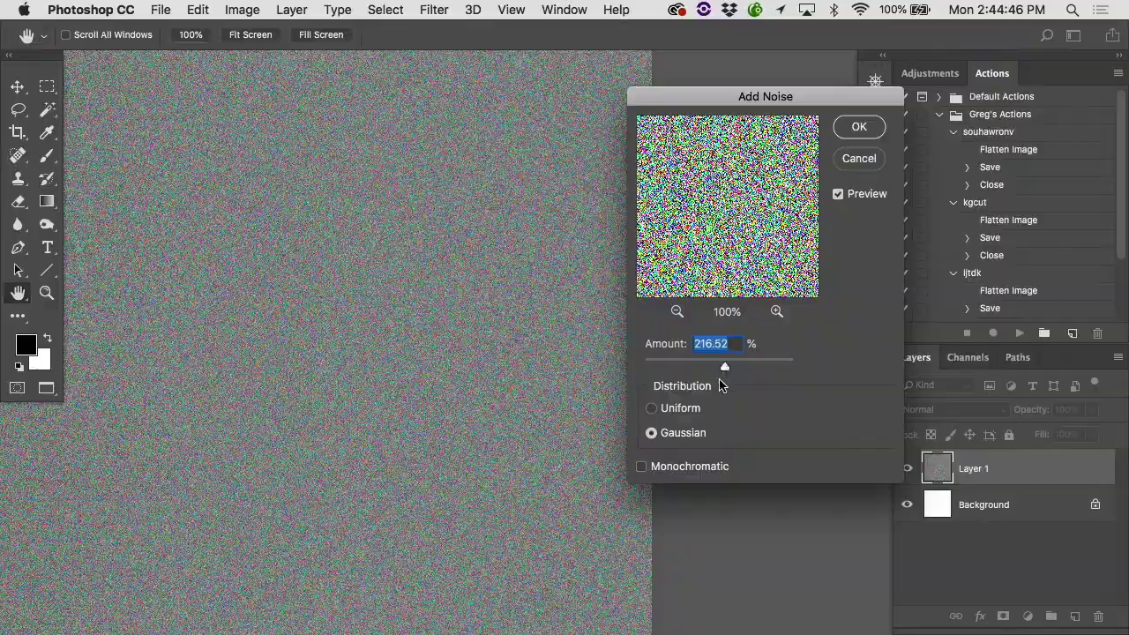
pyautogui.click(642, 470)
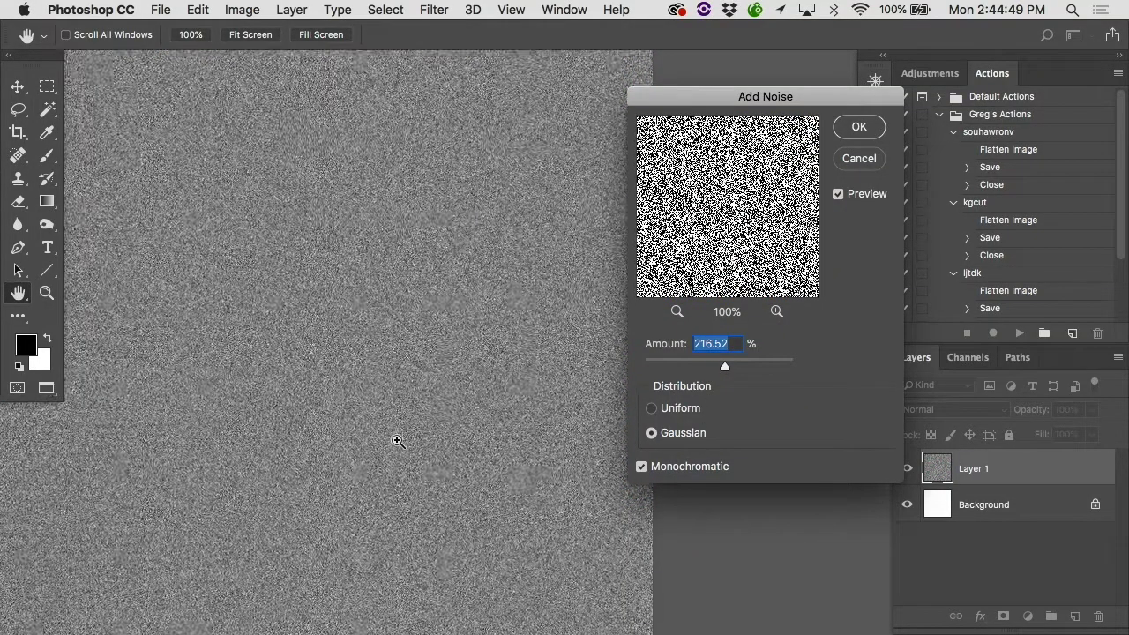
pyautogui.click(398, 441)
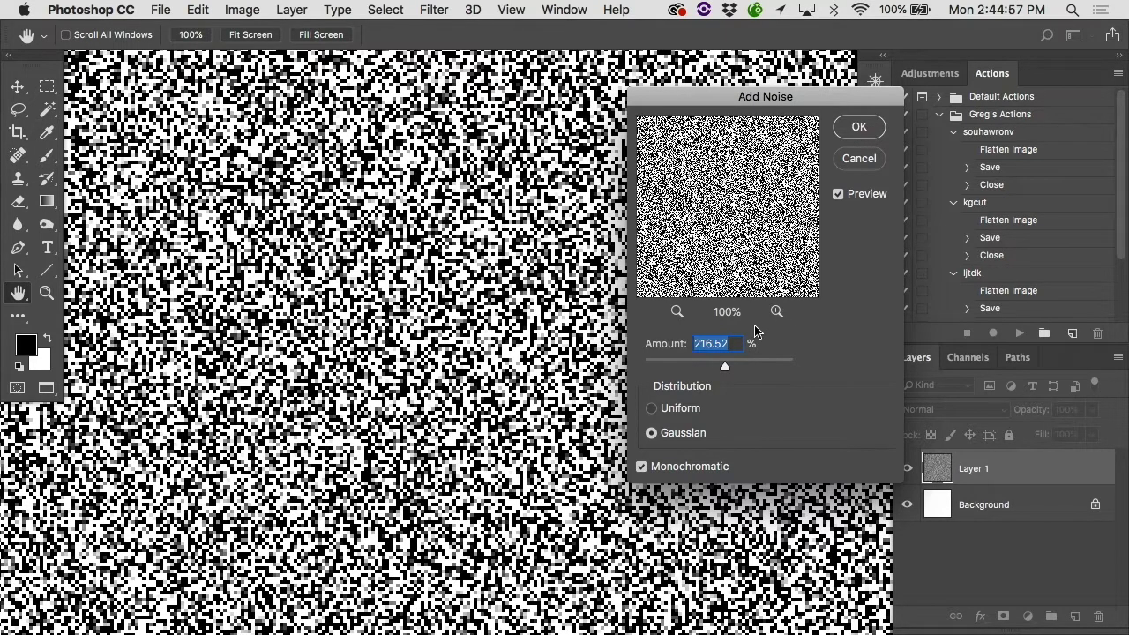
pyautogui.moveTo(726, 366); pyautogui.dragTo(751, 367)
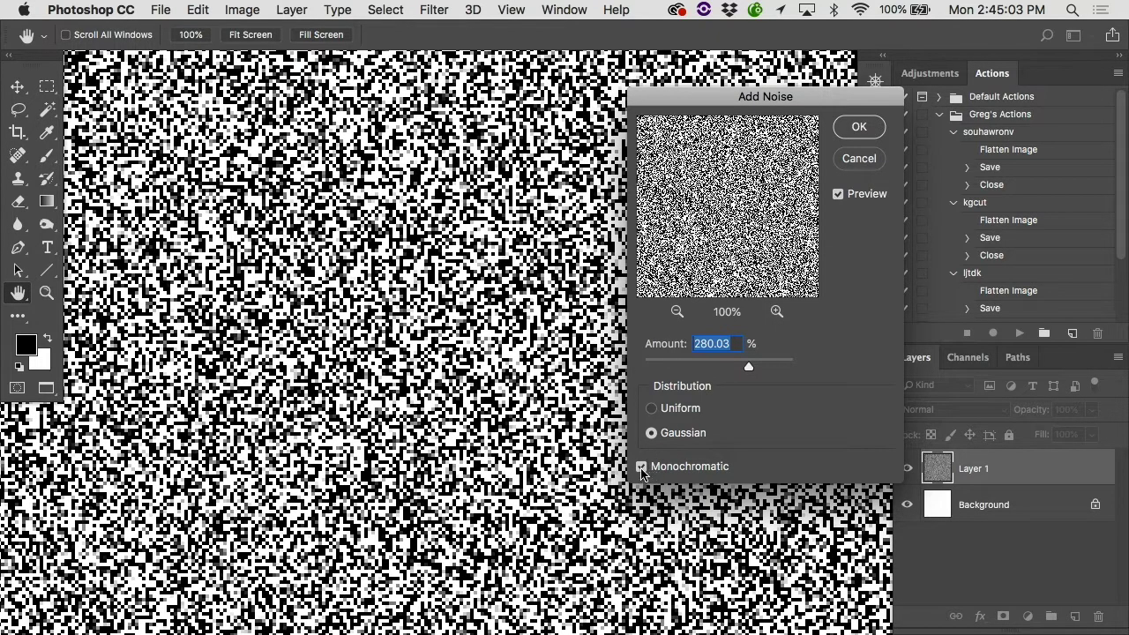
pyautogui.click(860, 129)
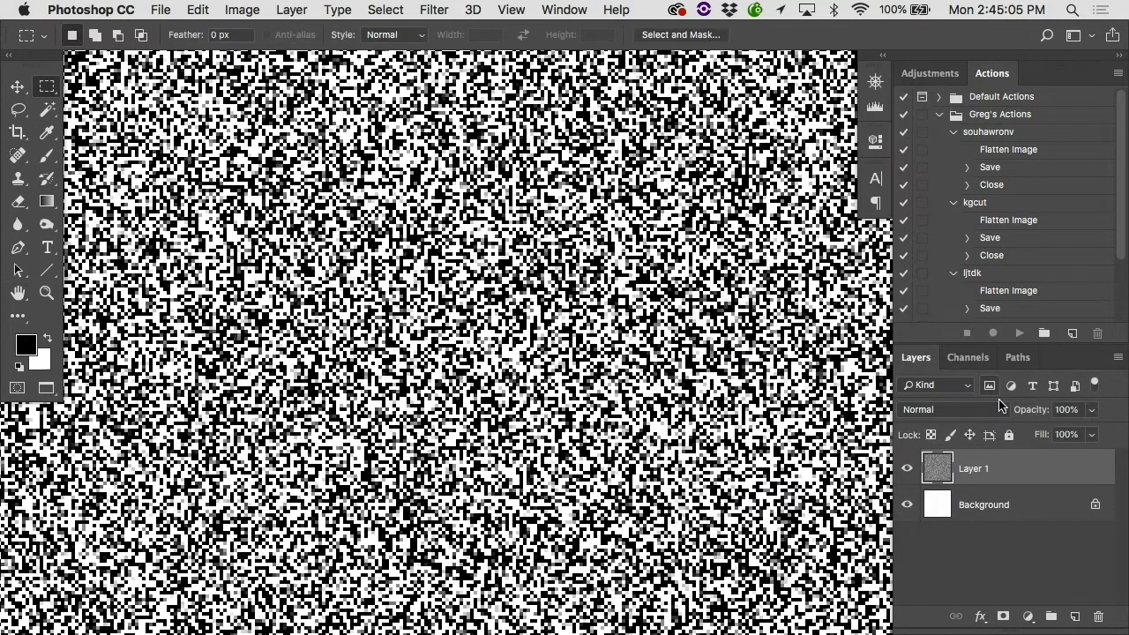
# Step: Check the noise in the Red, Green and Blue channels, then zoom out to the whole canvas
pyautogui.click(967, 357)
pyautogui.click(979, 422)
pyautogui.click(984, 460)
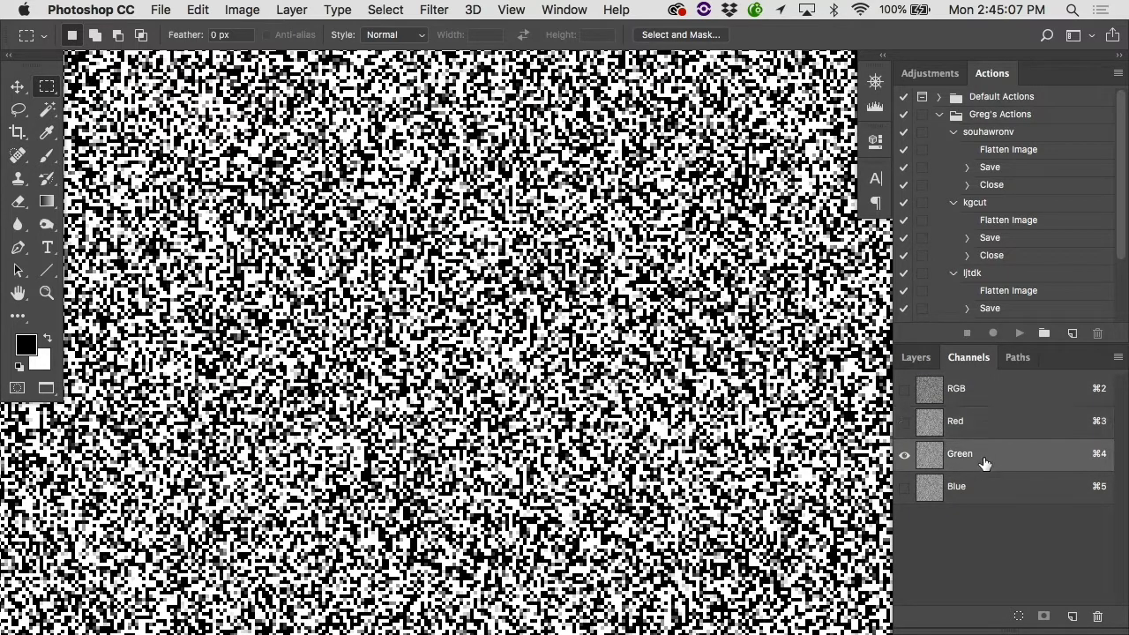
pyautogui.click(980, 489)
pyautogui.click(980, 460)
pyautogui.click(980, 435)
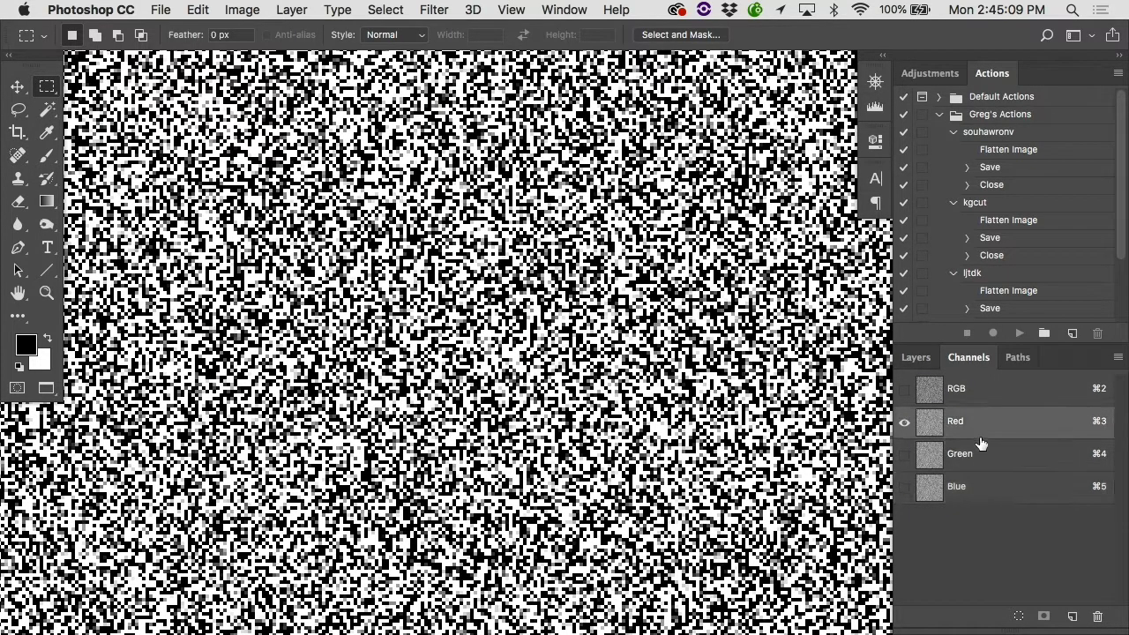
pyautogui.click(983, 396)
pyautogui.press('super+minus')
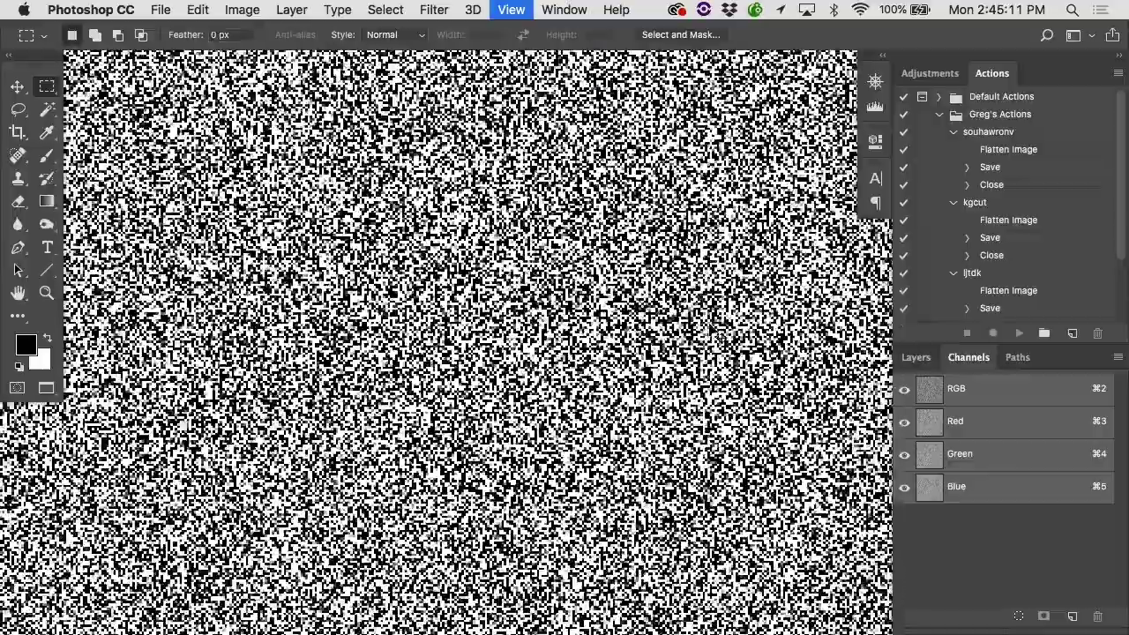
pyautogui.press('super+minus')
pyautogui.press('super+minus')
pyautogui.press('super+minus')
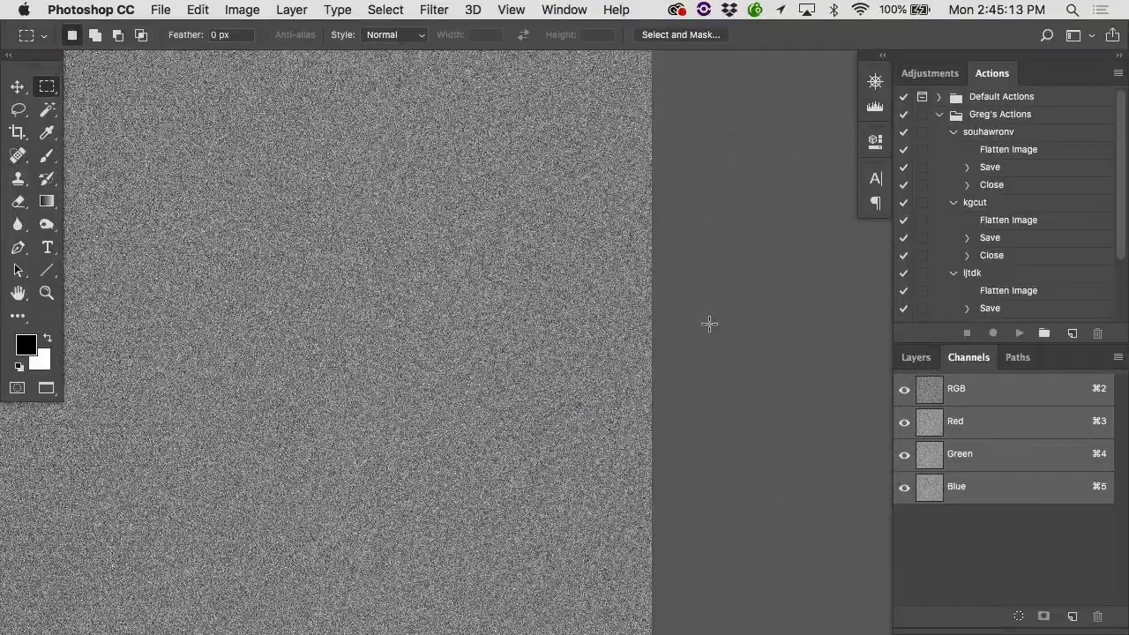
pyautogui.press('super+minus')
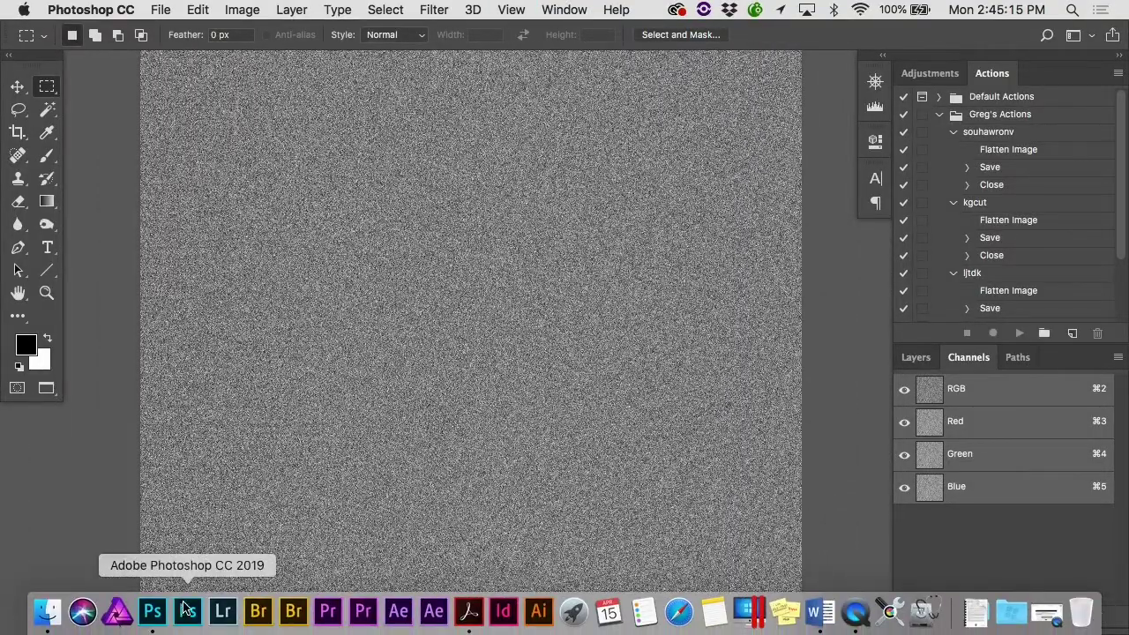
# Step: Read the Wood Texture noise and motion blur steps in the notes, then return to Photoshop
pyautogui.click(466, 609)
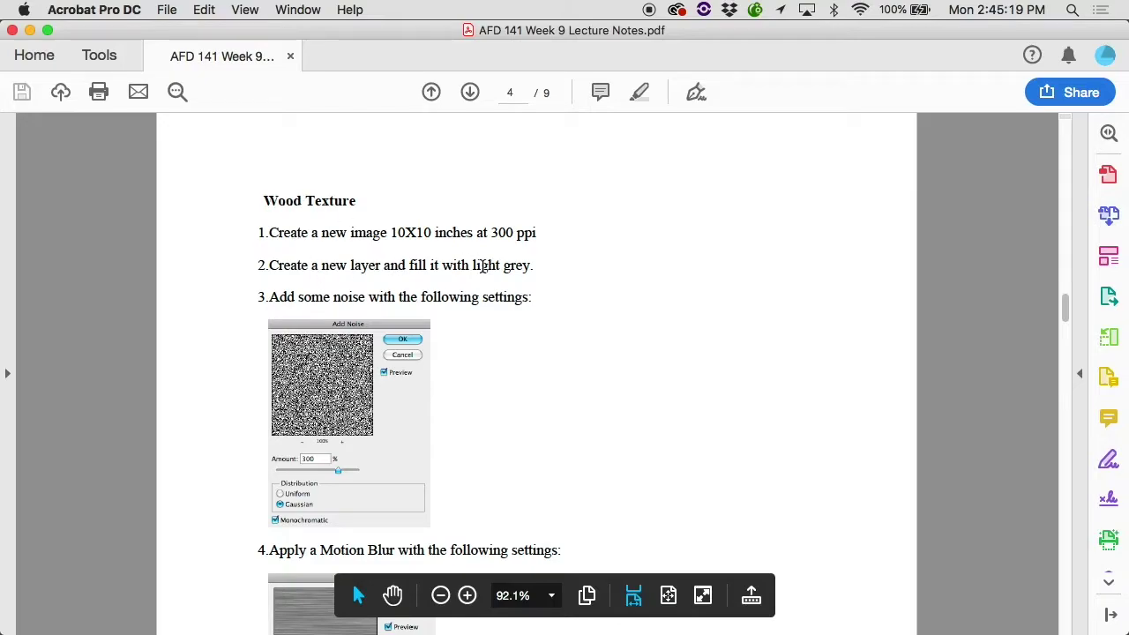
pyautogui.scroll(-4, 475, 305)
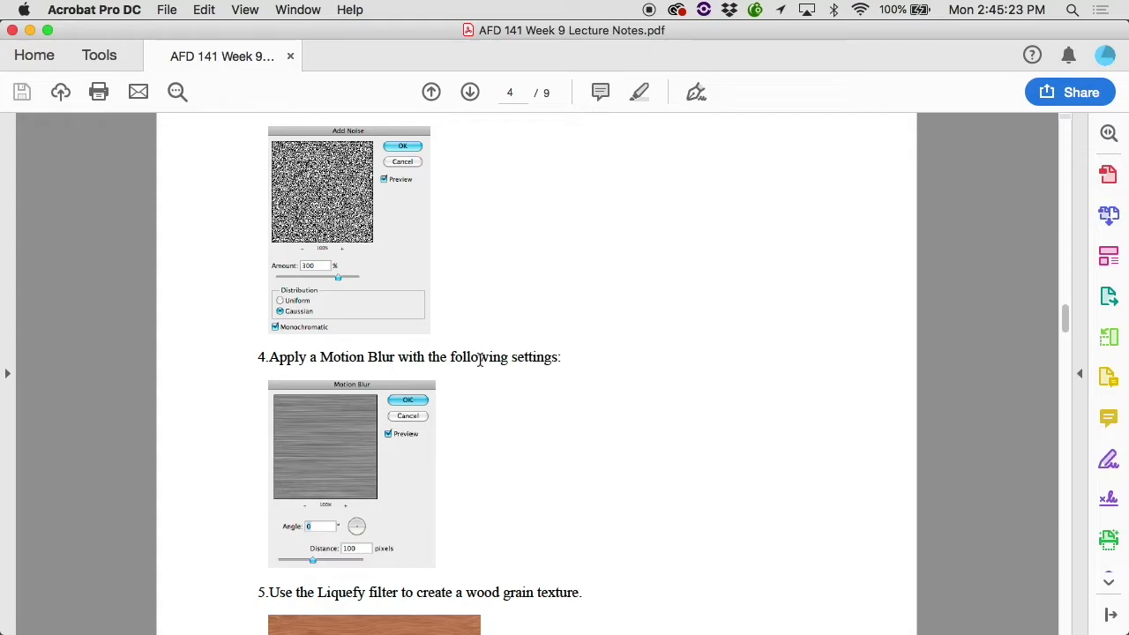
pyautogui.scroll(-2, 479, 366)
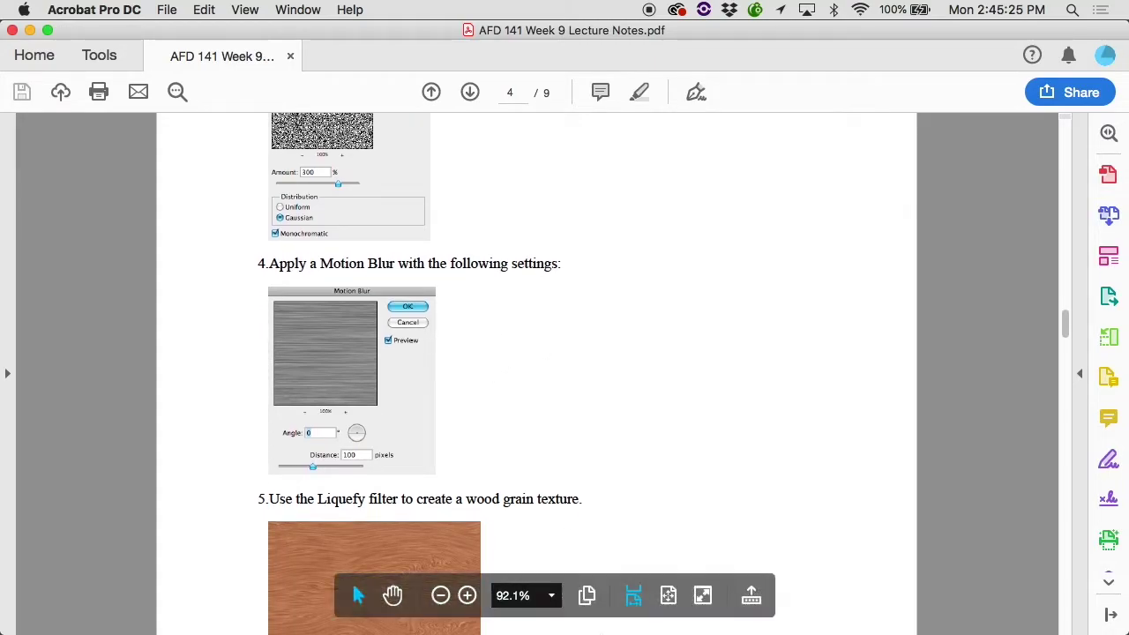
pyautogui.moveTo(573, 628)
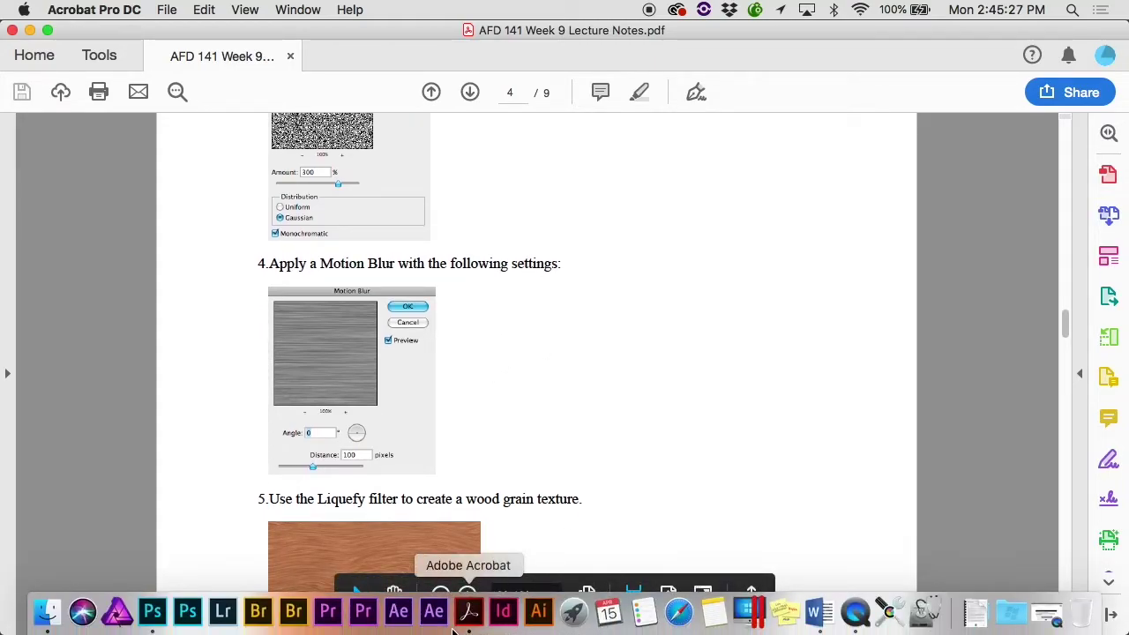
pyautogui.click(156, 613)
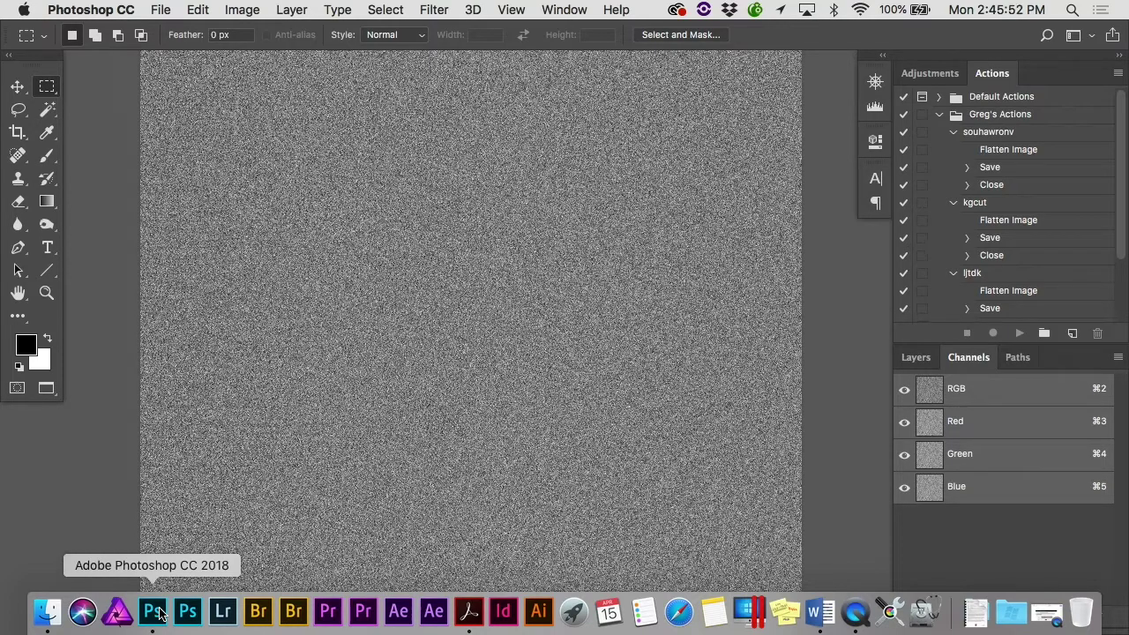
# Step: Preview a Motion Blur on the noise layer at Angle 1 and Distance 266 pixels
pyautogui.click(915, 357)
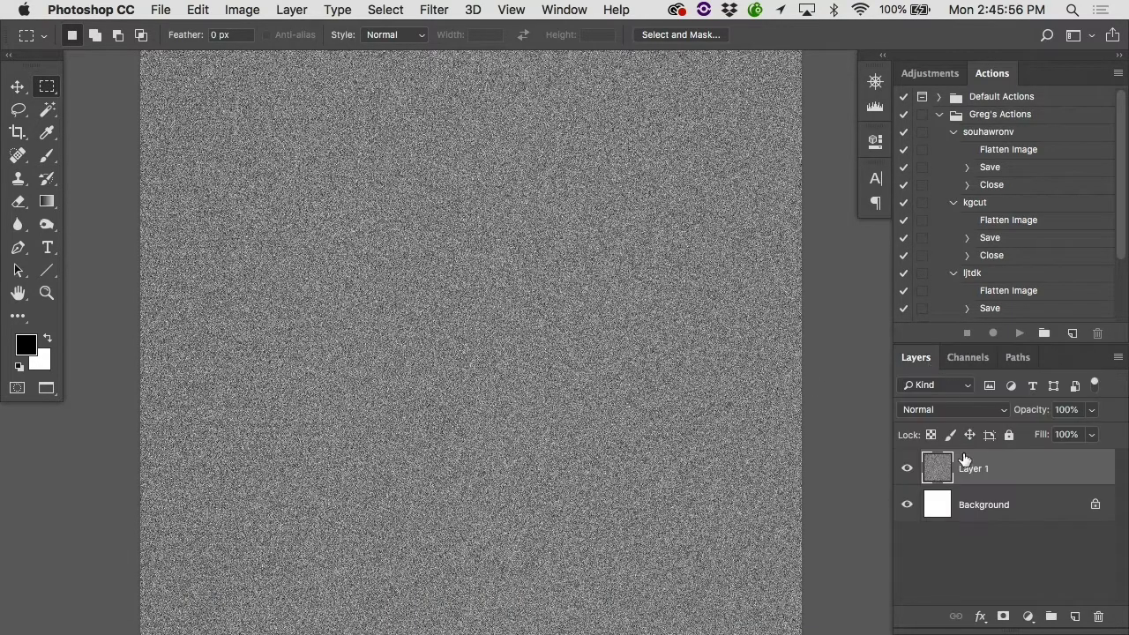
pyautogui.click(434, 10)
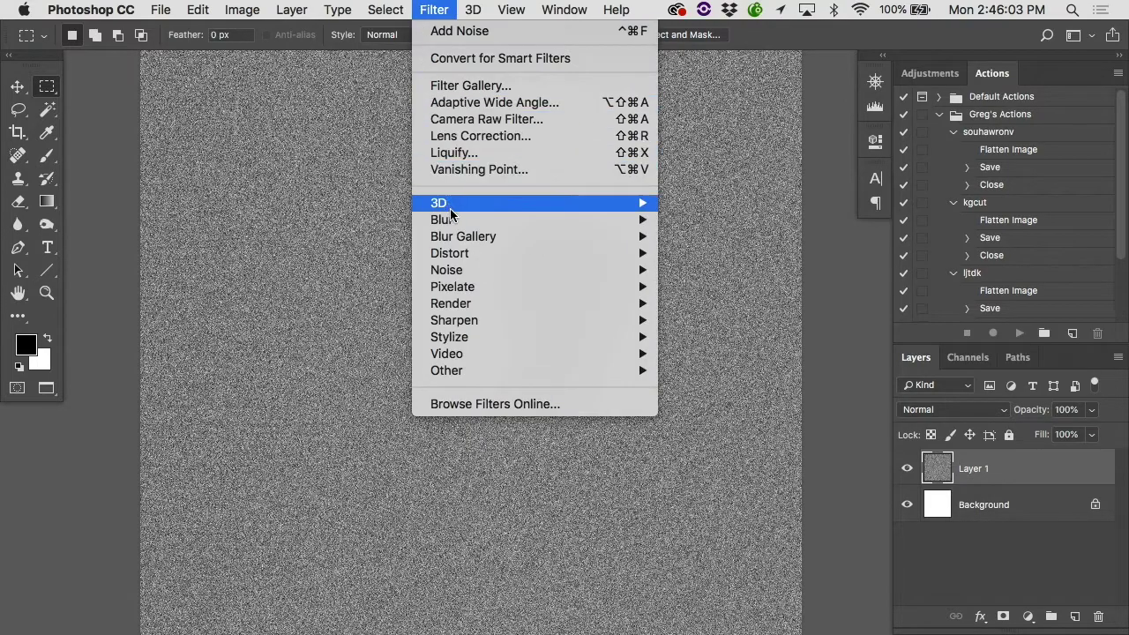
pyautogui.moveTo(456, 221)
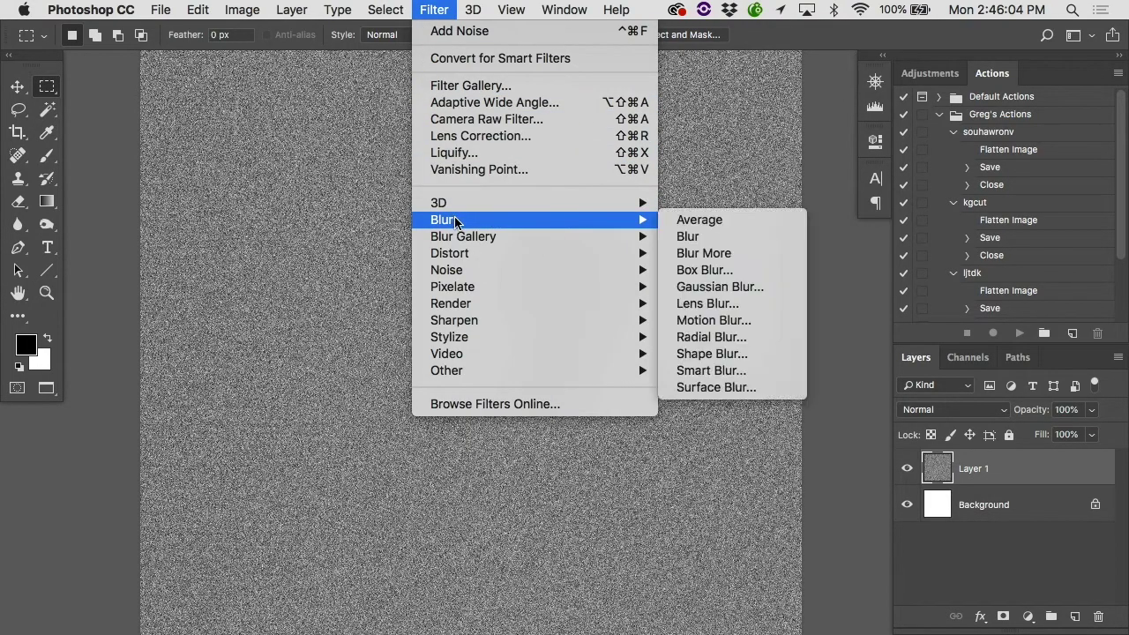
pyautogui.click(738, 321)
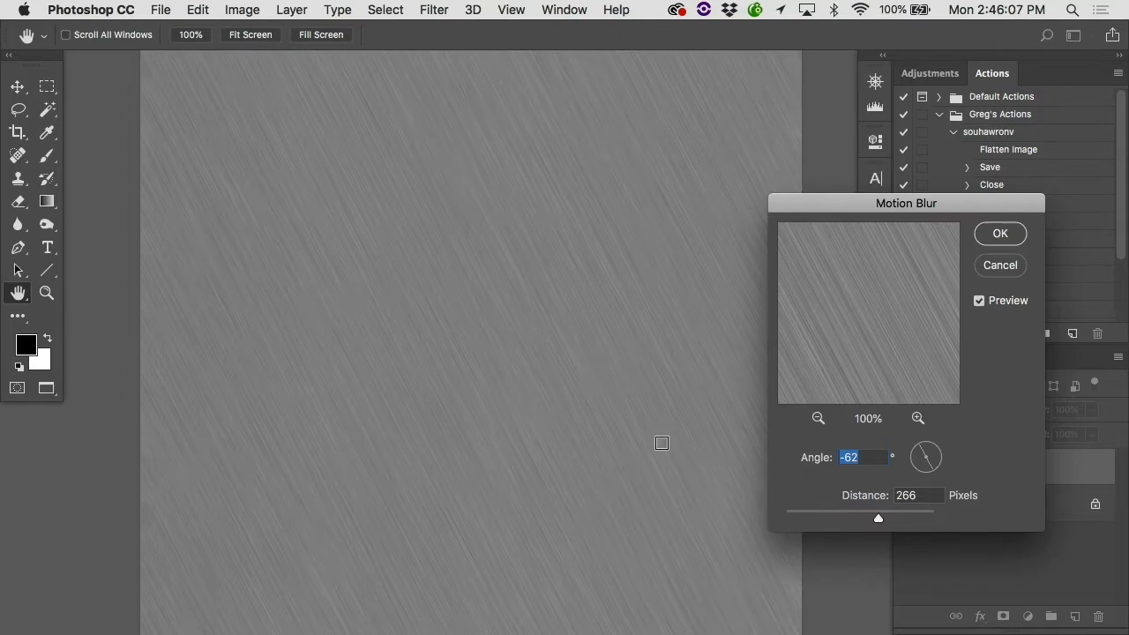
pyautogui.scroll(-3, 550, 390)
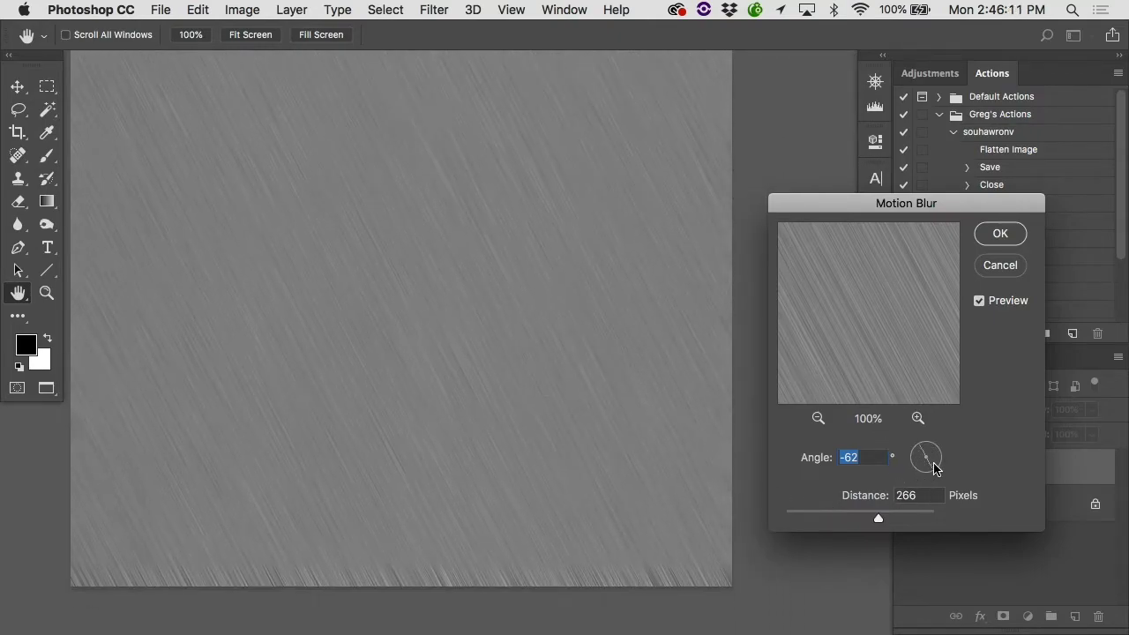
pyautogui.moveTo(921, 464); pyautogui.dragTo(916, 460)
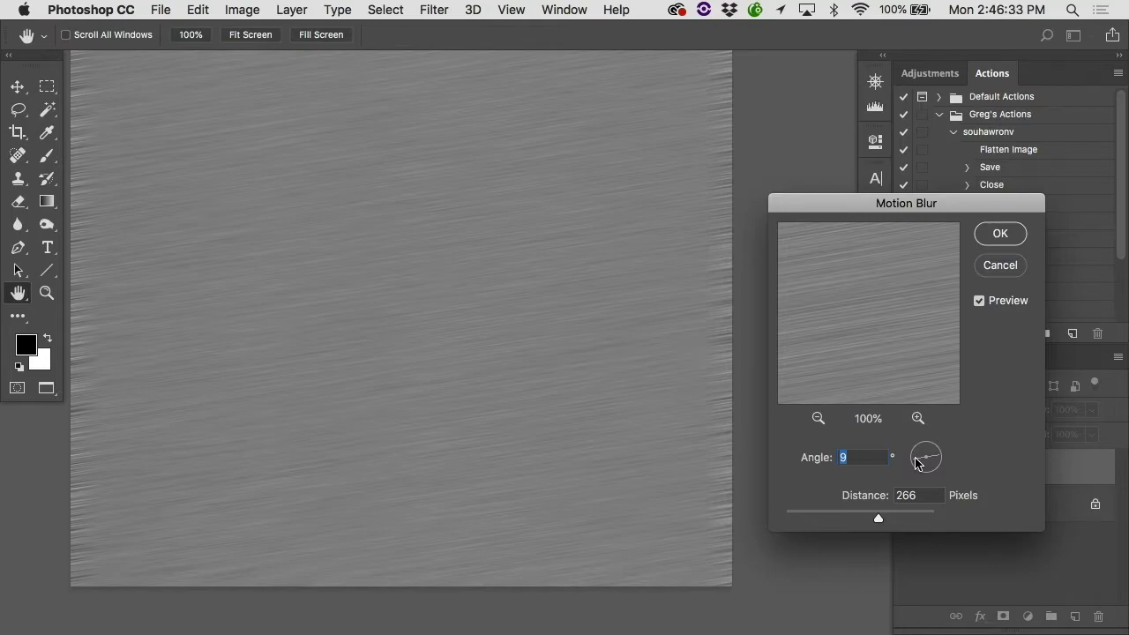
pyautogui.write('1')
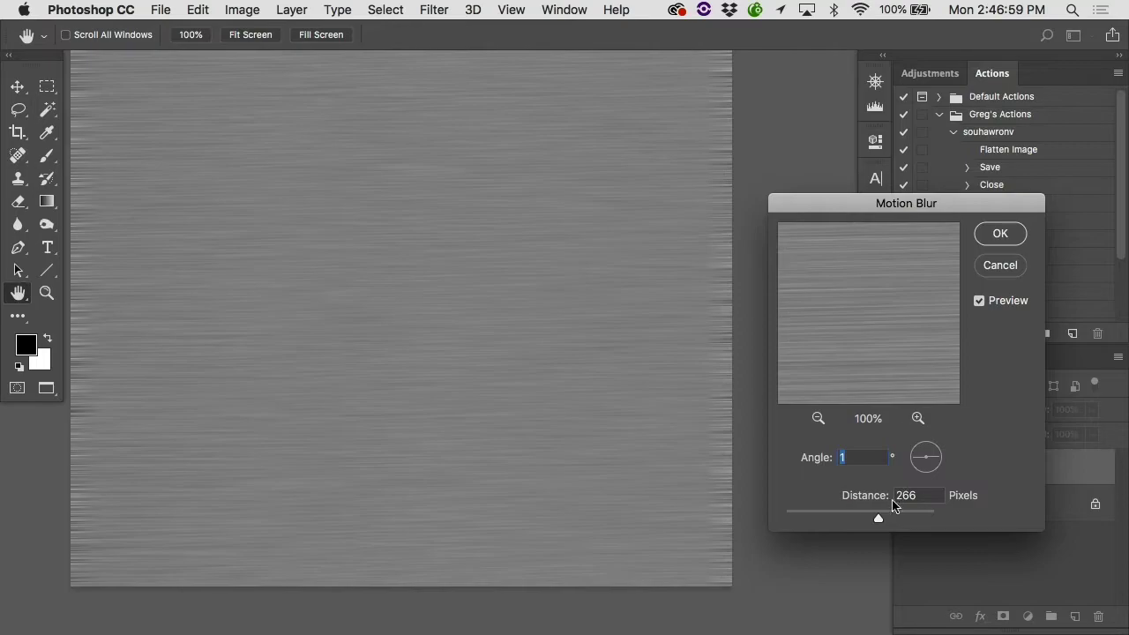
# Step: Adjust the Motion Blur distance to 151 pixels, apply it, and fit the image on screen
pyautogui.moveTo(879, 518); pyautogui.dragTo(816, 516)
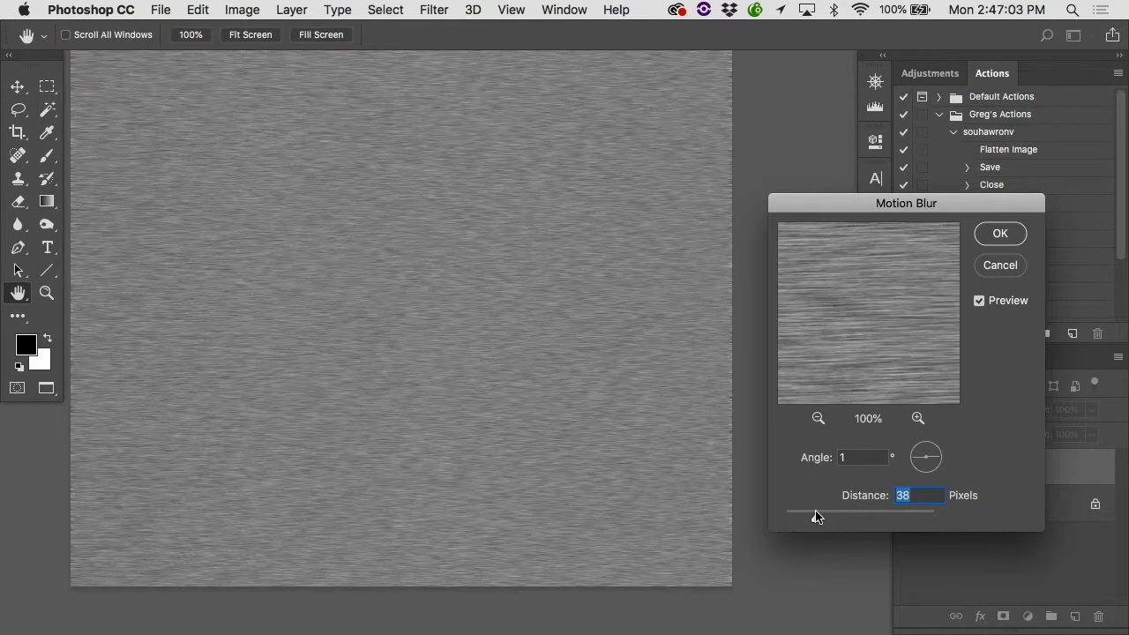
pyautogui.press('super+plus')
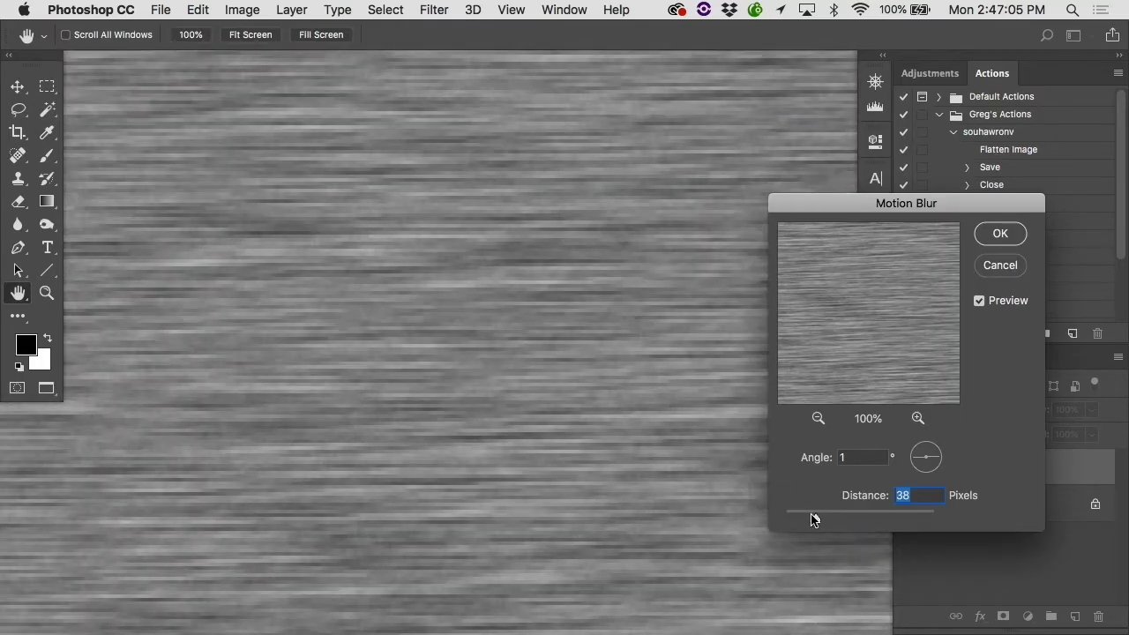
pyautogui.moveTo(811, 519); pyautogui.dragTo(787, 520)
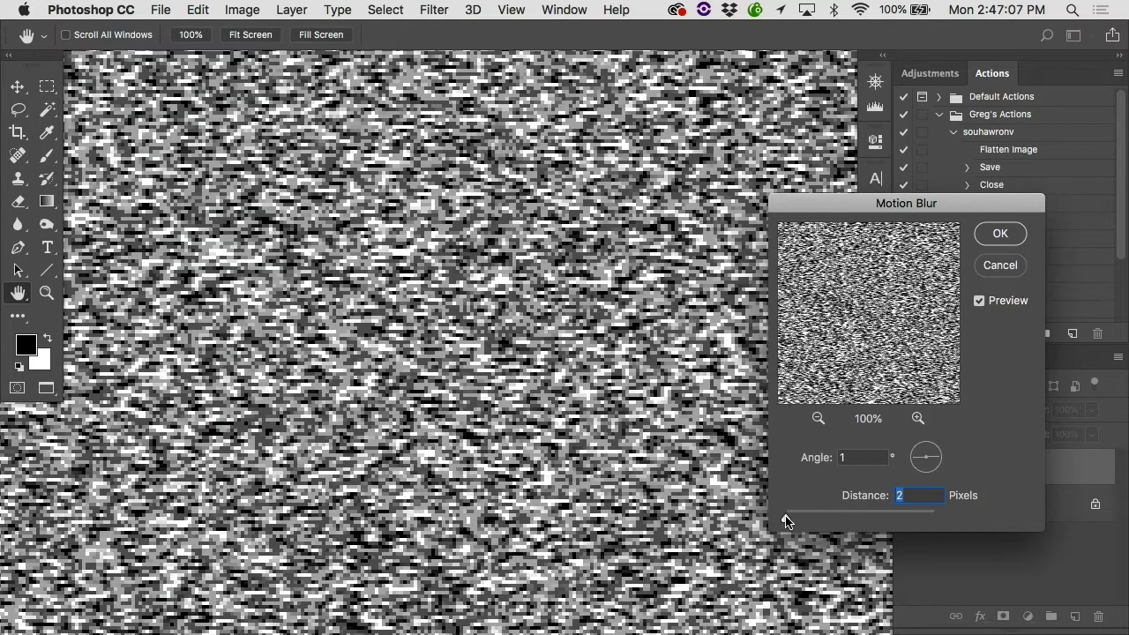
pyautogui.click(983, 300)
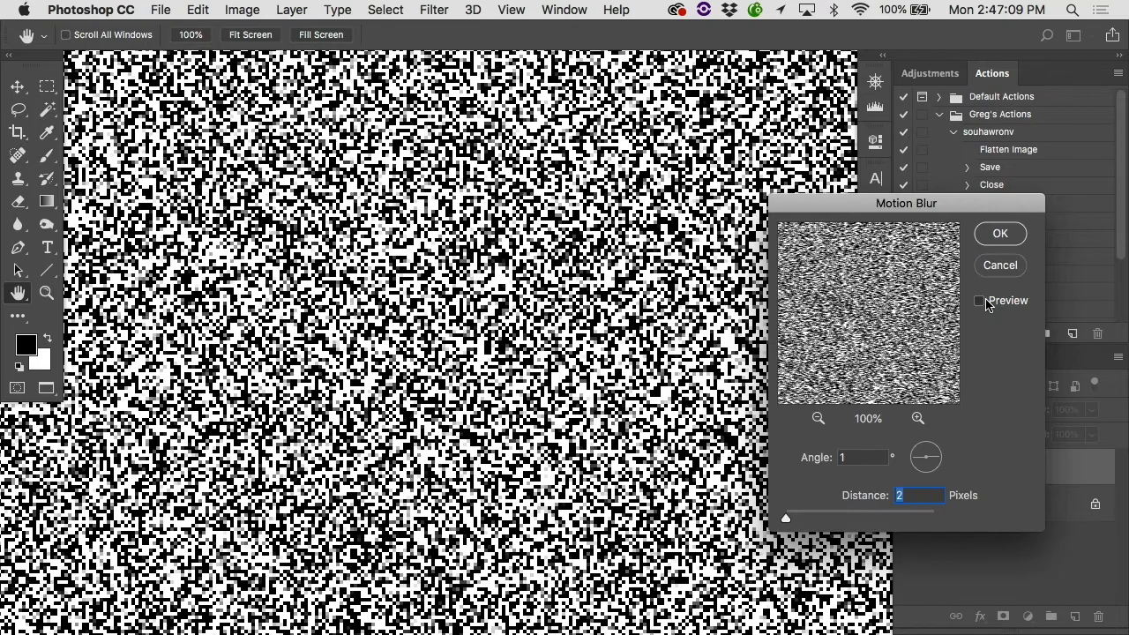
pyautogui.click(984, 301)
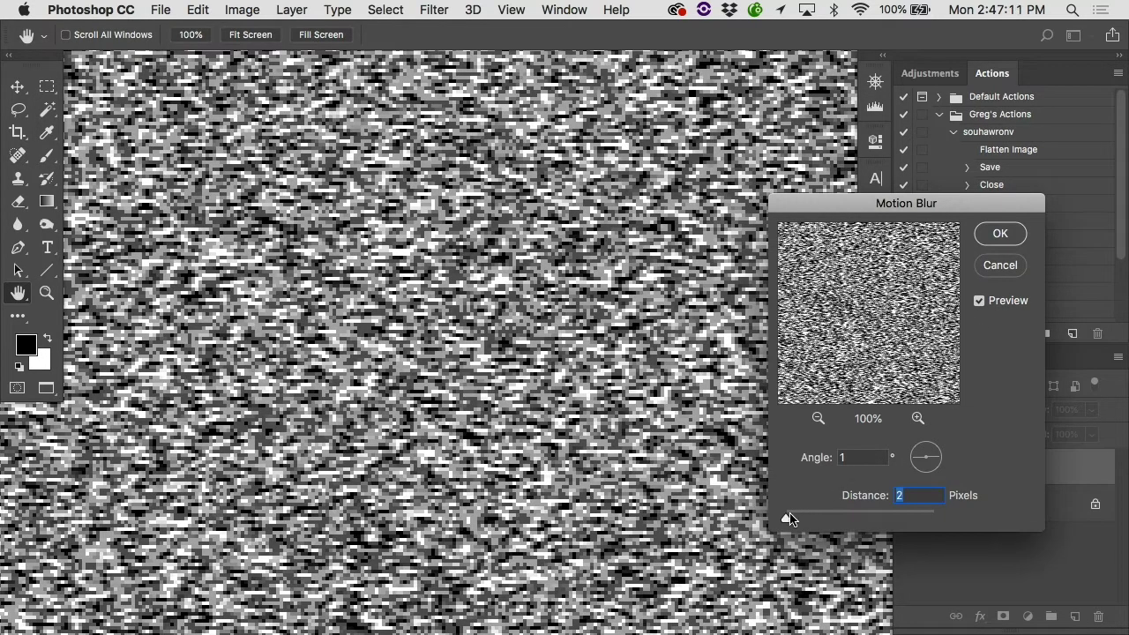
pyautogui.moveTo(789, 518); pyautogui.dragTo(907, 521)
pyautogui.press('super+minus')
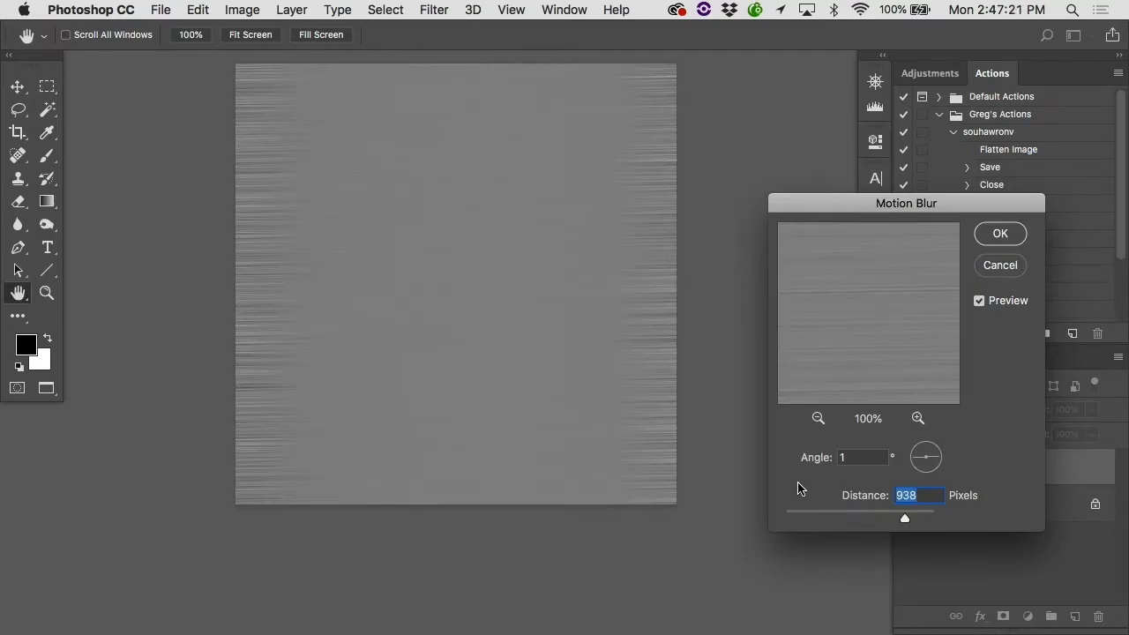
pyautogui.press('super+plus')
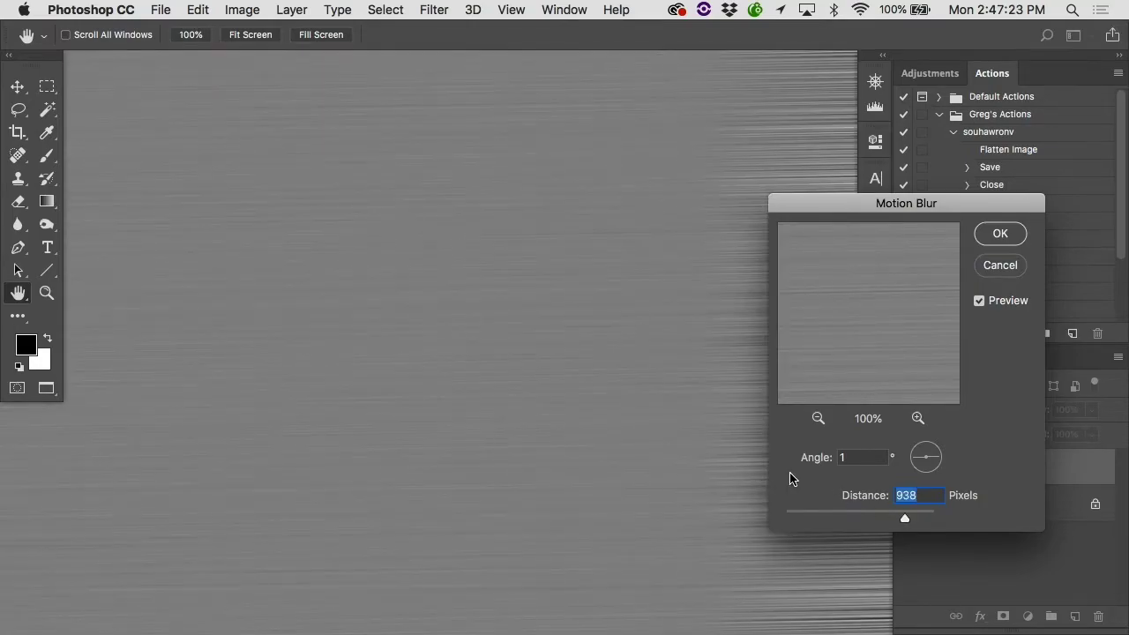
pyautogui.moveTo(859, 511)
pyautogui.mouseDown()
pyautogui.moveTo(839, 518)
pyautogui.moveTo(851, 518)
pyautogui.mouseUp()
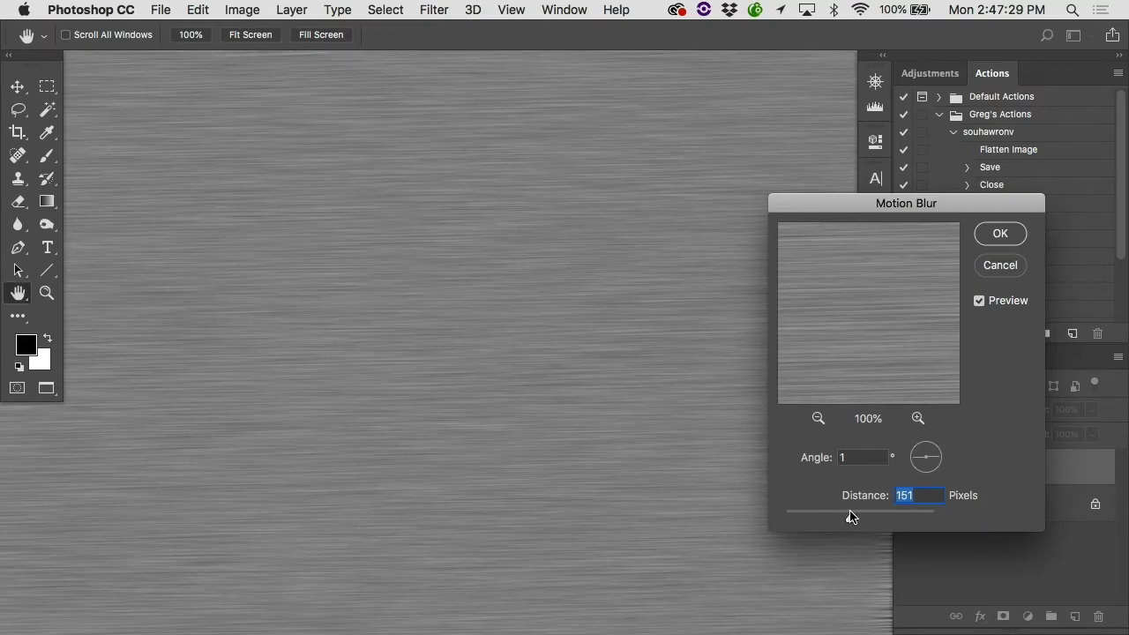
pyautogui.click(999, 239)
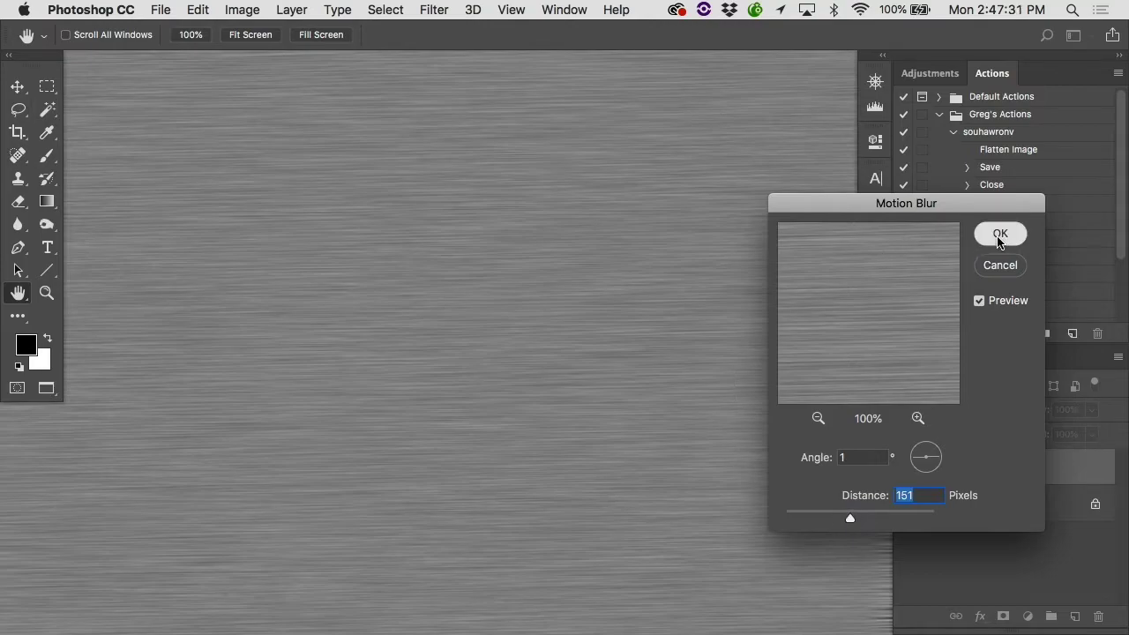
pyautogui.press('super+0')
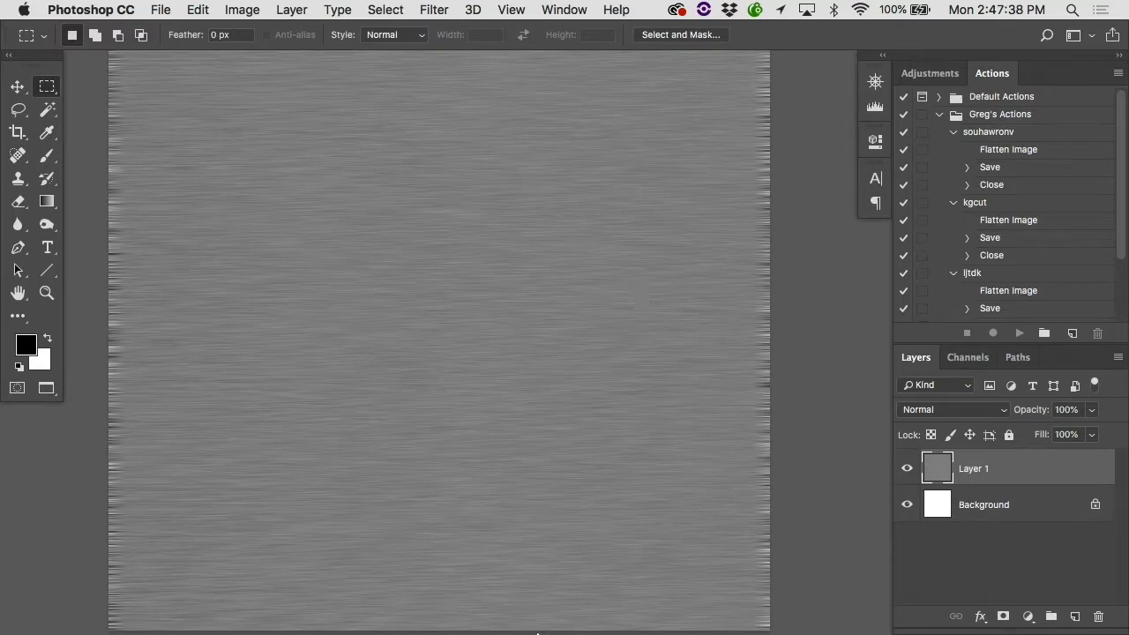
pyautogui.moveTo(538, 632)
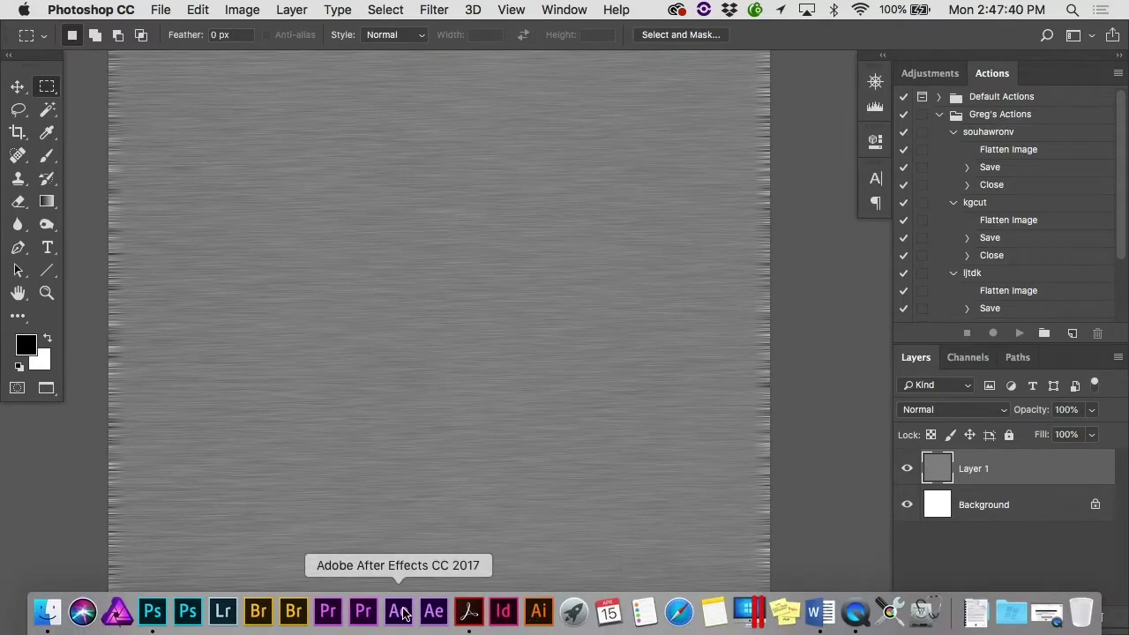
pyautogui.click(468, 612)
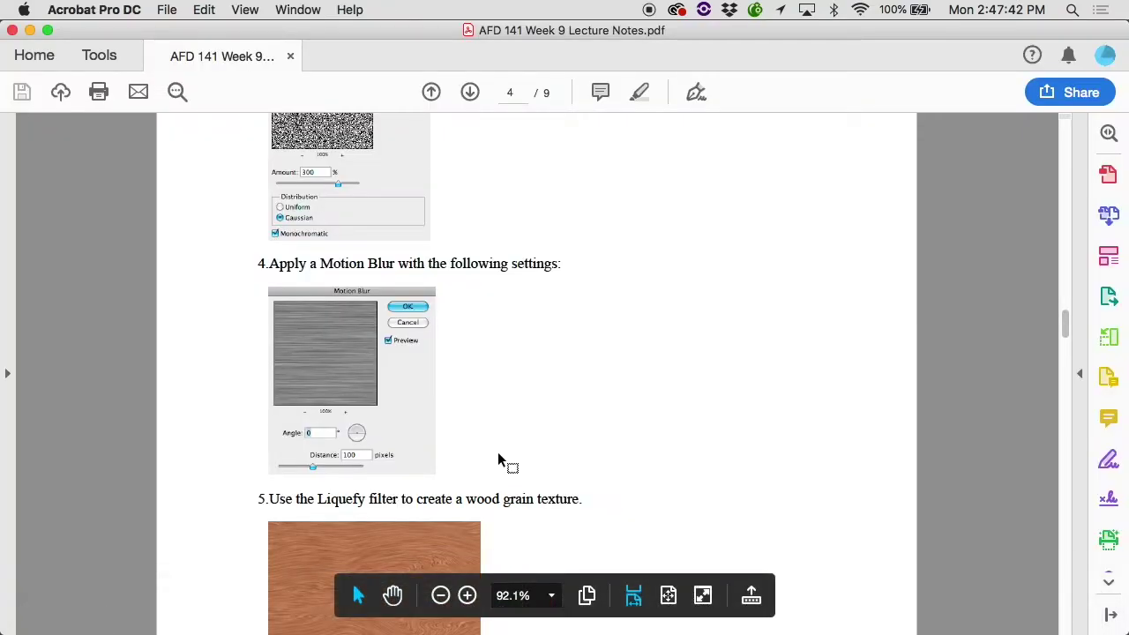
pyautogui.scroll(-8, 498, 456)
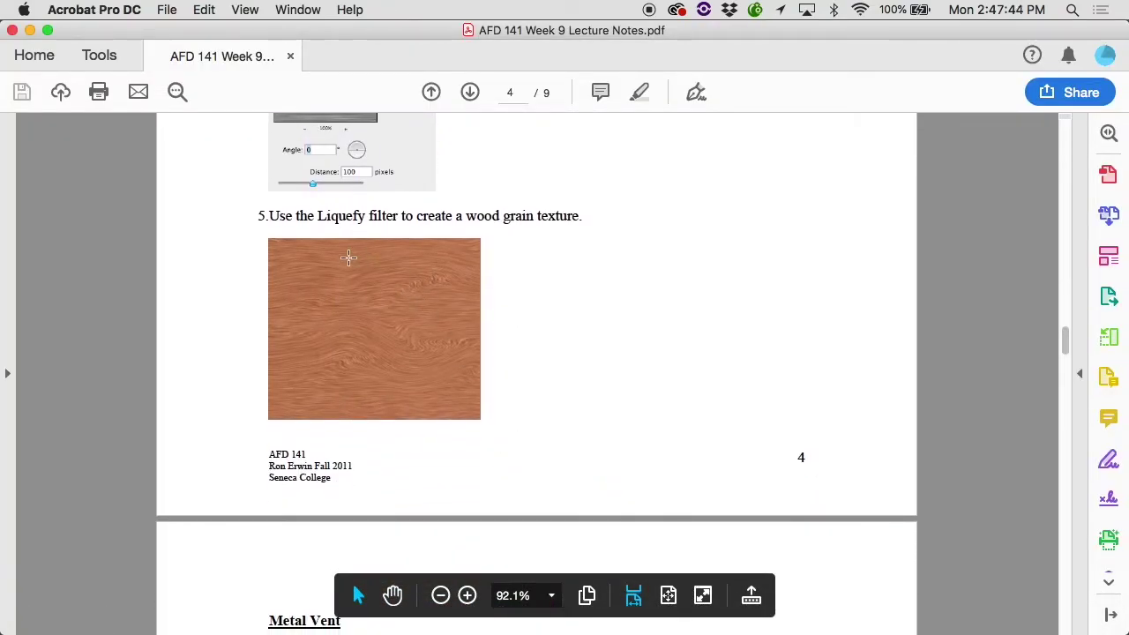
pyautogui.scroll(5, 382, 293)
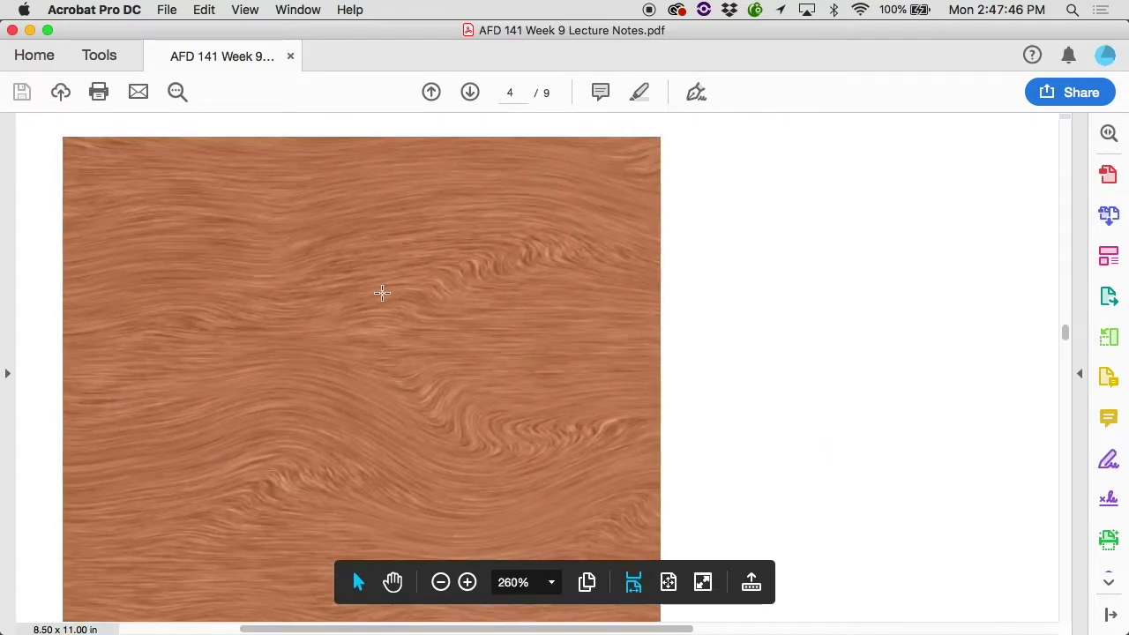
pyautogui.scroll(2, 382, 293)
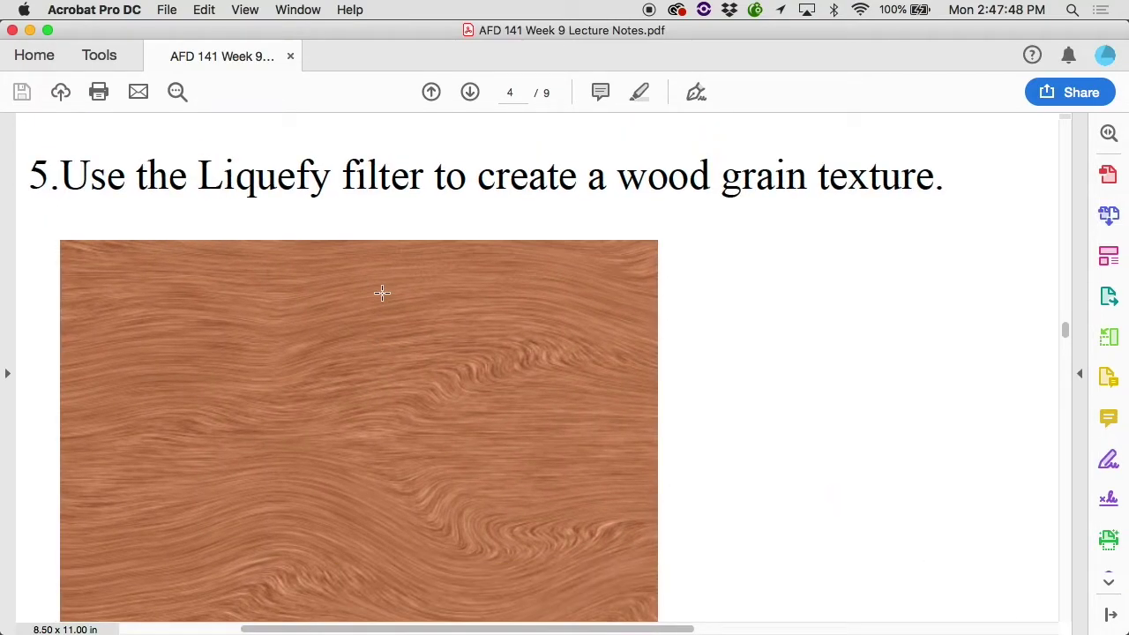
pyautogui.scroll(-3, 382, 293)
pyautogui.scroll(-2, 382, 293)
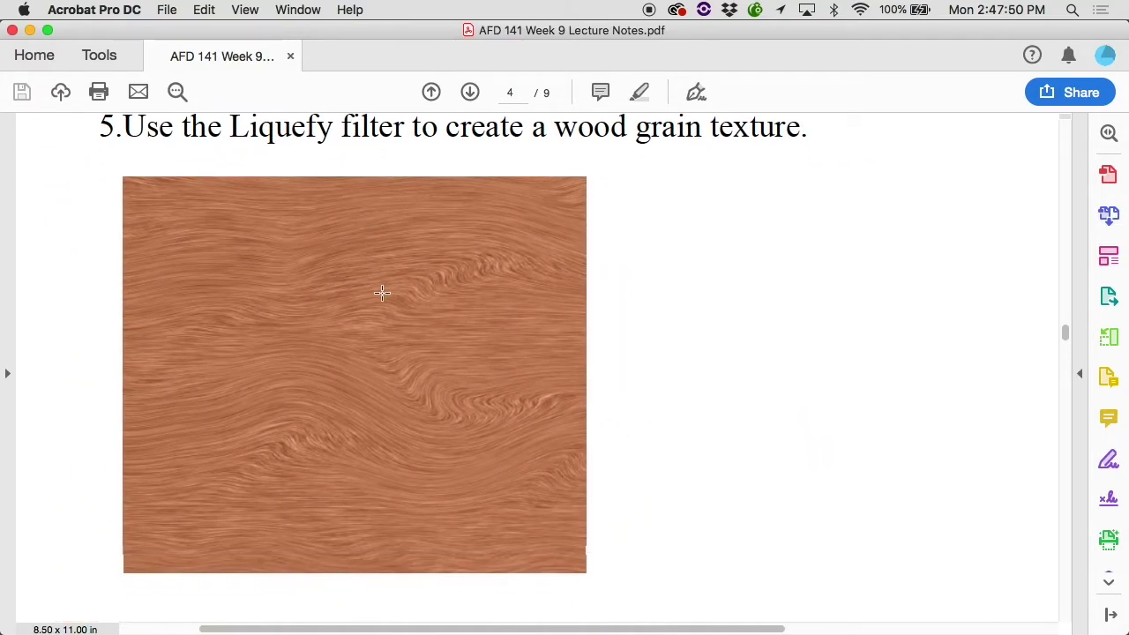
pyautogui.moveTo(344, 628)
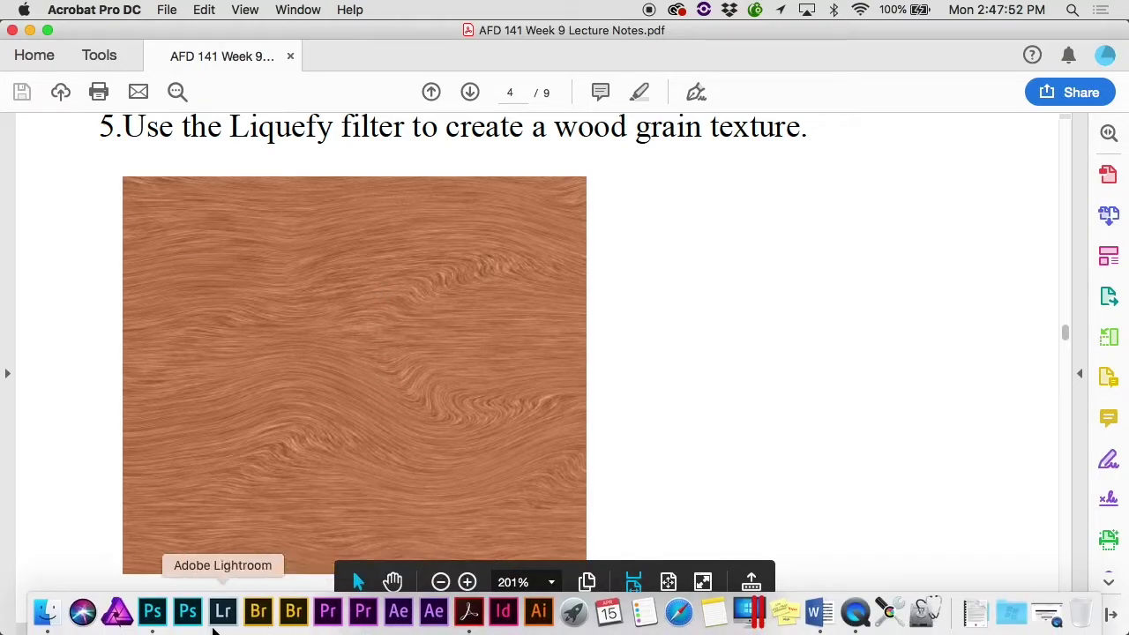
pyautogui.click(152, 611)
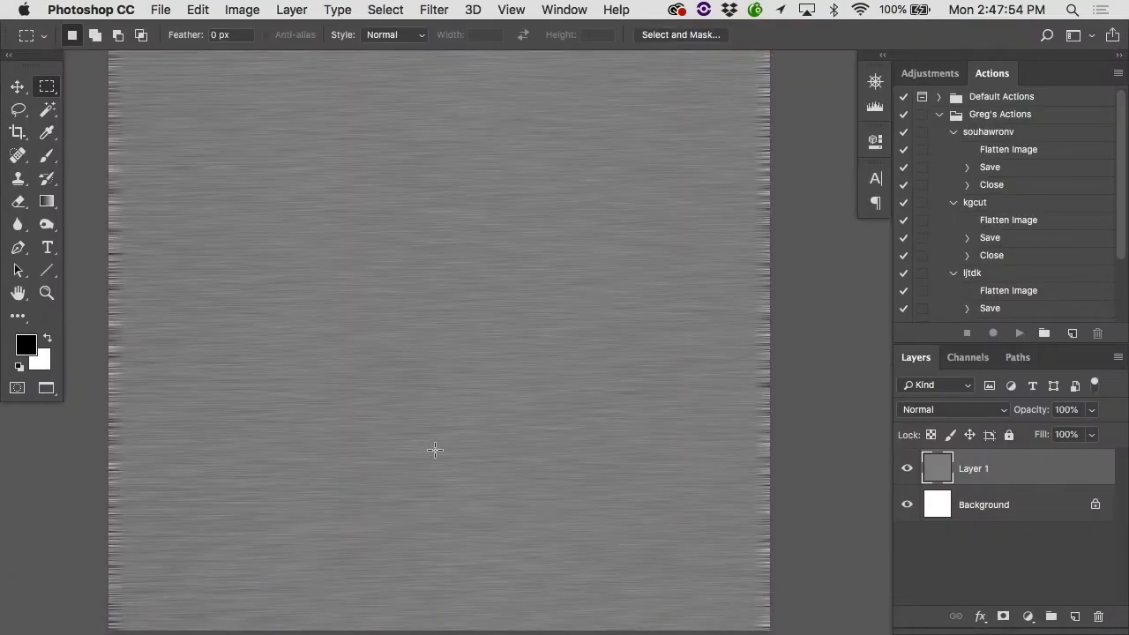
# Step: Open Flame.psd from Finder with sRGB assigned and duplicate Background as Background copy
pyautogui.moveTo(257, 628)
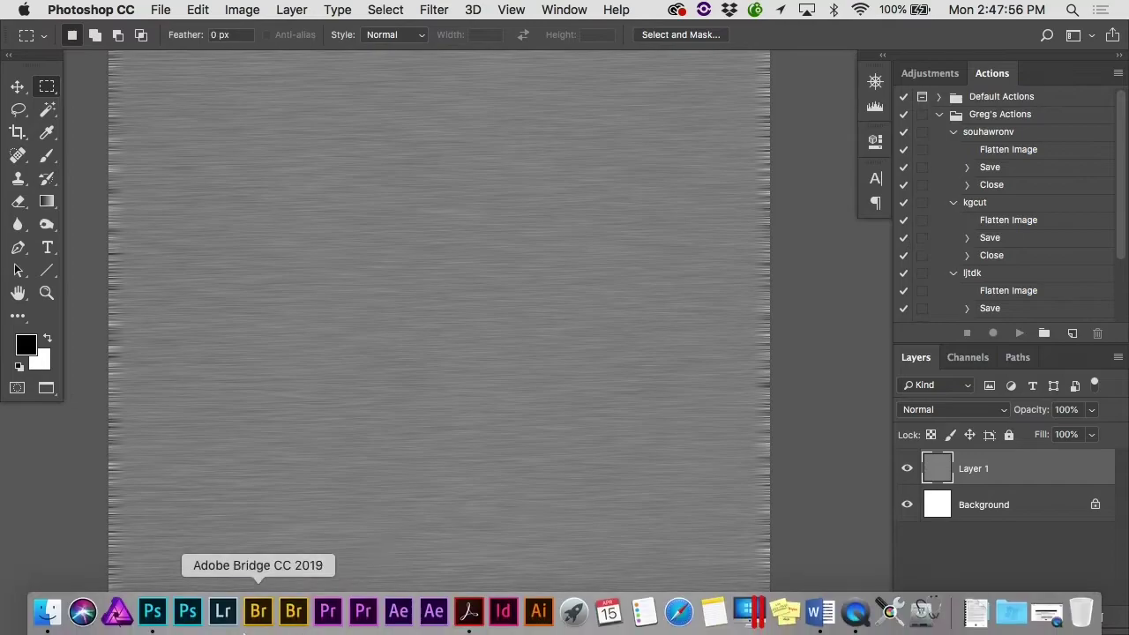
pyautogui.click(46, 611)
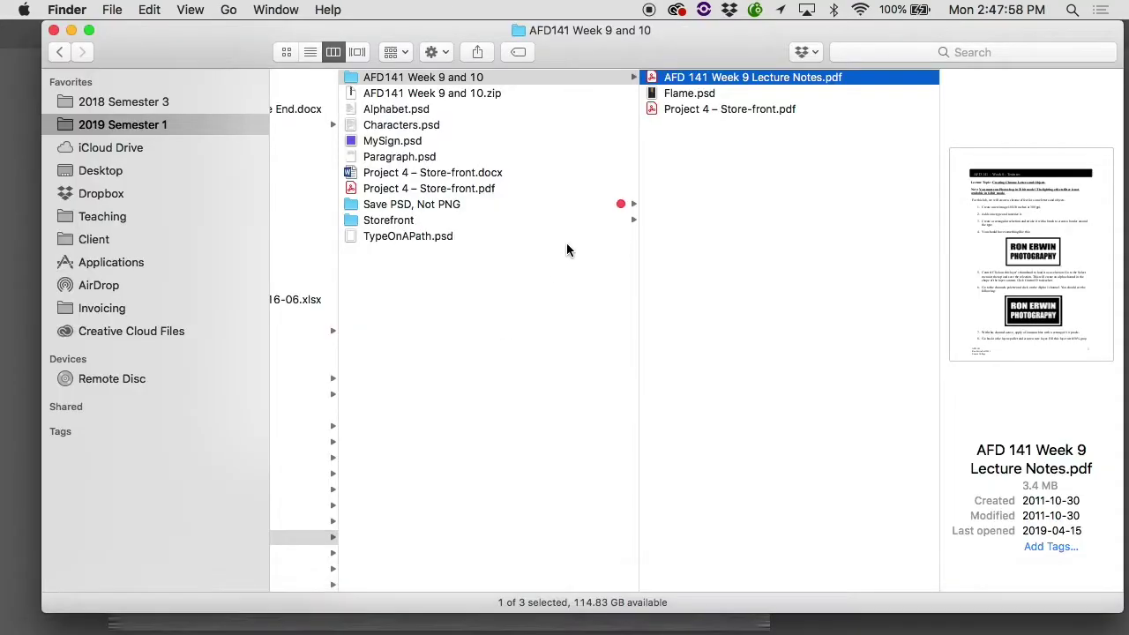
pyautogui.doubleClick(681, 94)
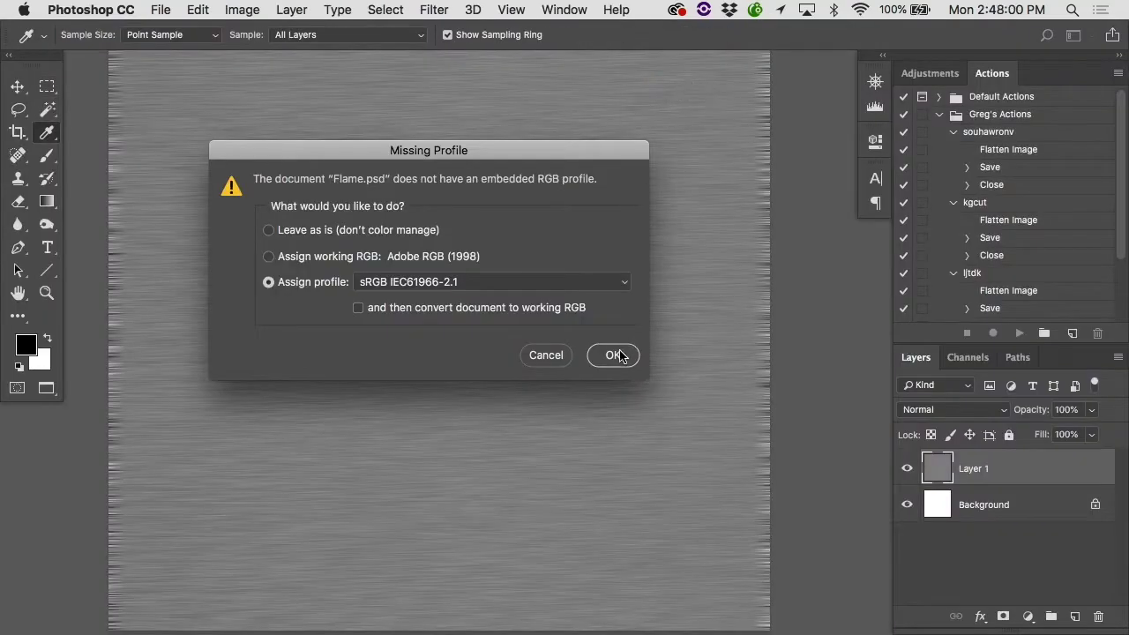
pyautogui.click(613, 356)
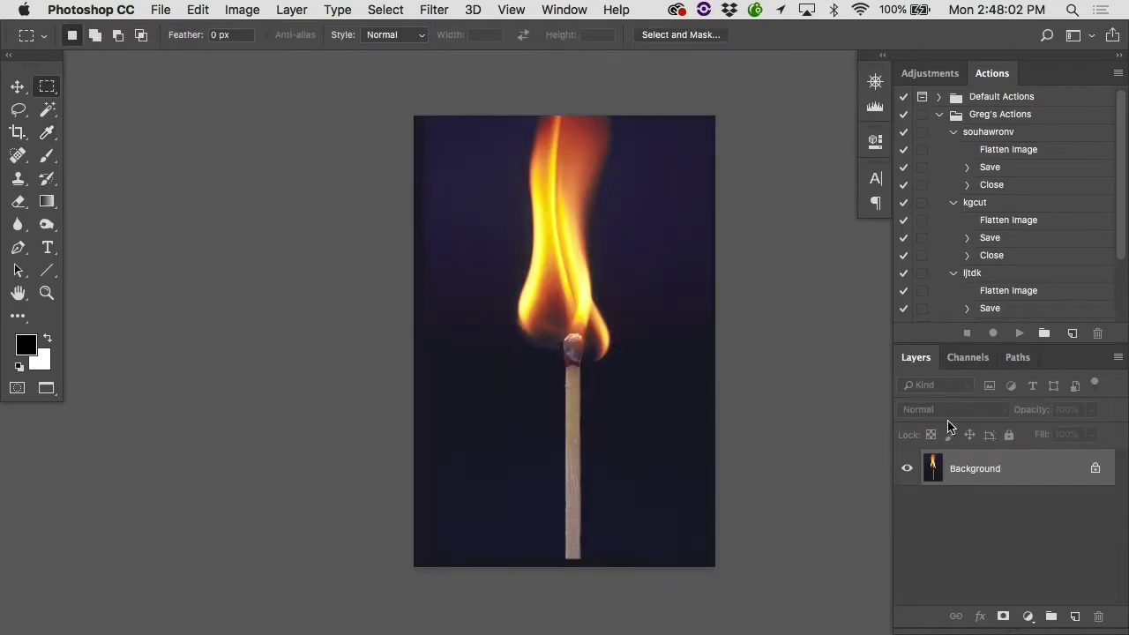
pyautogui.moveTo(960, 479); pyautogui.dragTo(1073, 615)
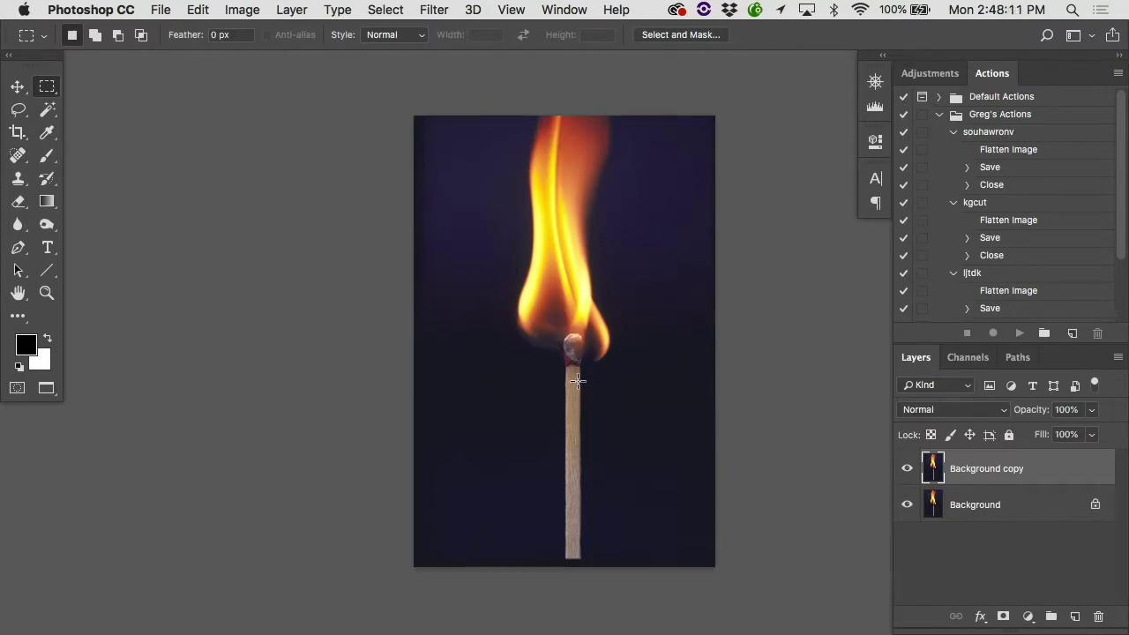
# Step: Open the Liquify filter on the flame photo and position its window
pyautogui.click(436, 11)
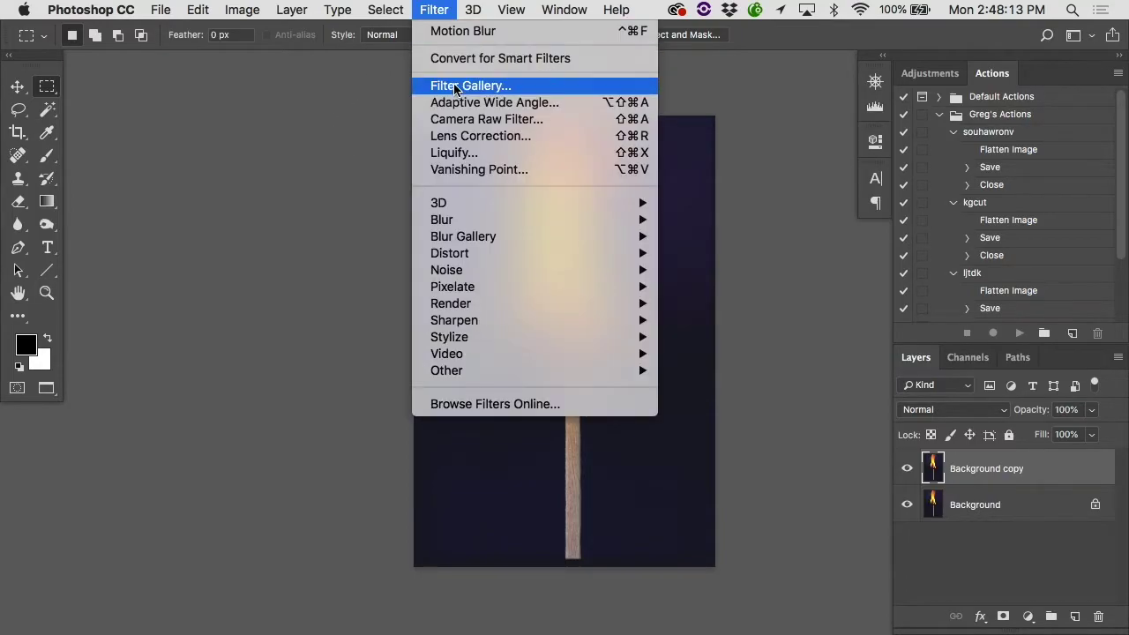
pyautogui.click(464, 153)
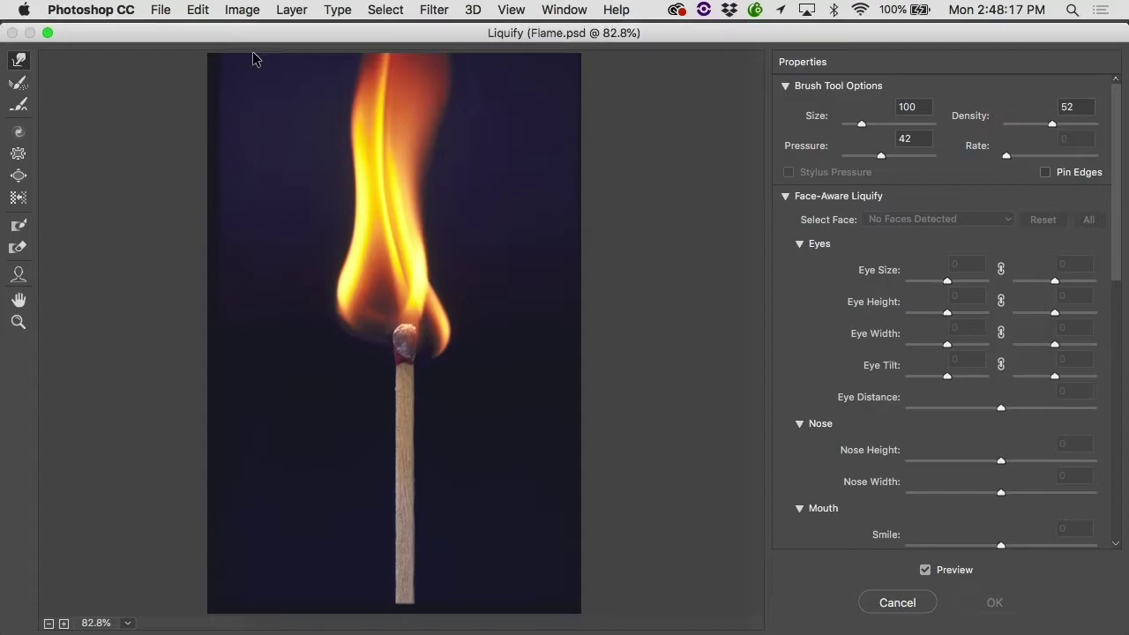
pyautogui.moveTo(248, 40)
pyautogui.mouseDown()
pyautogui.moveTo(894, 576)
pyautogui.moveTo(408, 39)
pyautogui.moveTo(304, 109)
pyautogui.moveTo(248, 32)
pyautogui.mouseUp()
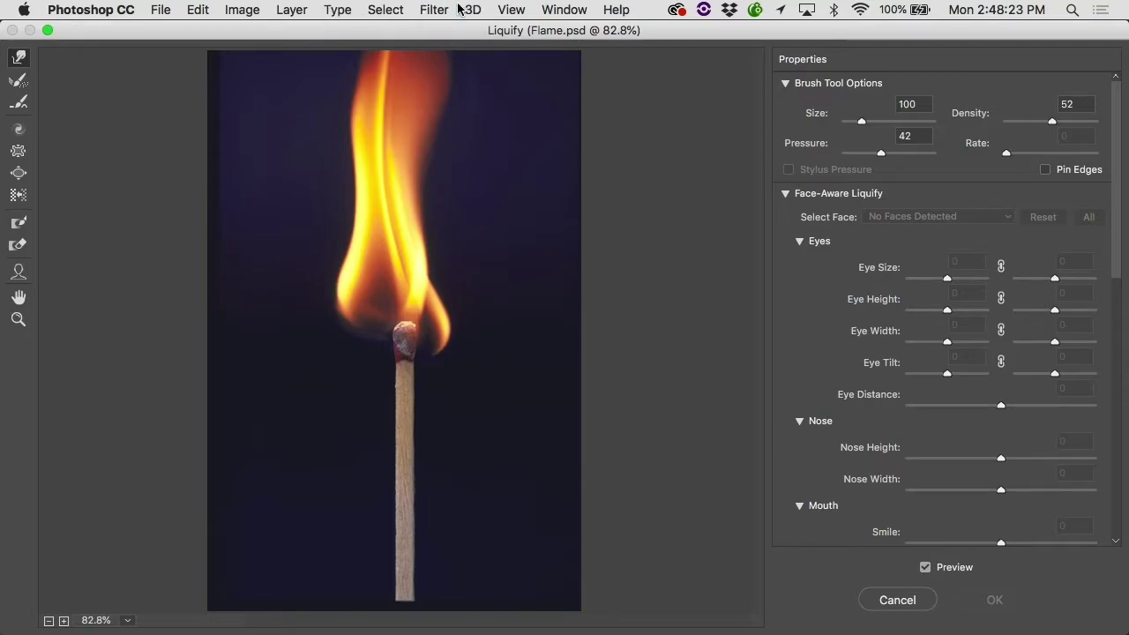
pyautogui.moveTo(277, 31); pyautogui.dragTo(463, 386)
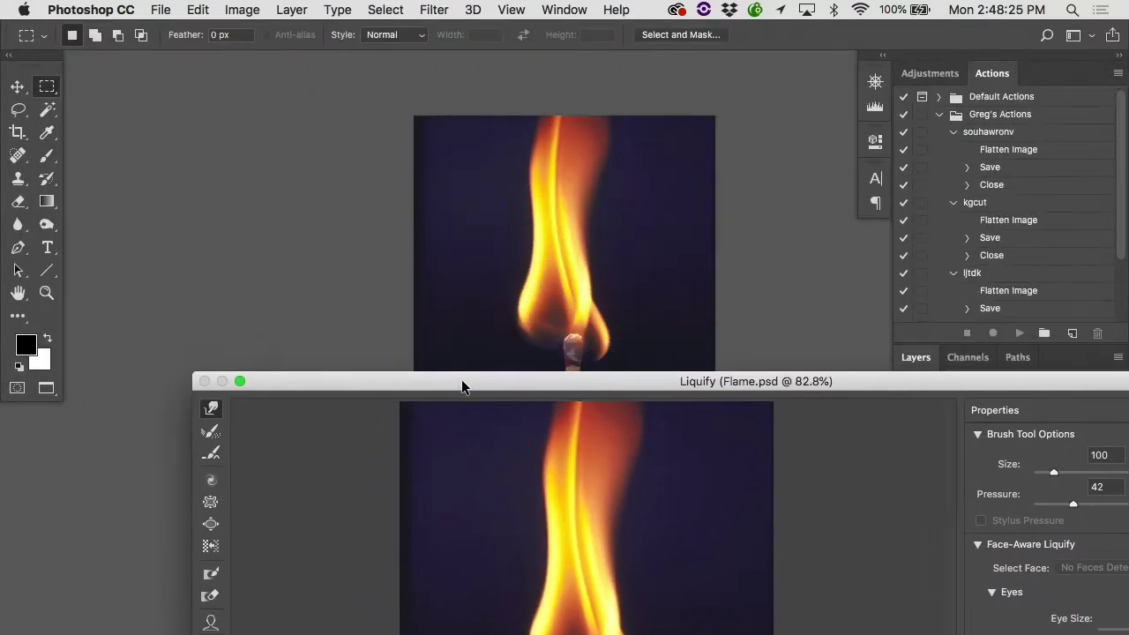
pyautogui.moveTo(382, 381)
pyautogui.mouseDown()
pyautogui.moveTo(383, 310)
pyautogui.moveTo(339, 32)
pyautogui.moveTo(235, 34)
pyautogui.moveTo(179, 16)
pyautogui.mouseUp()
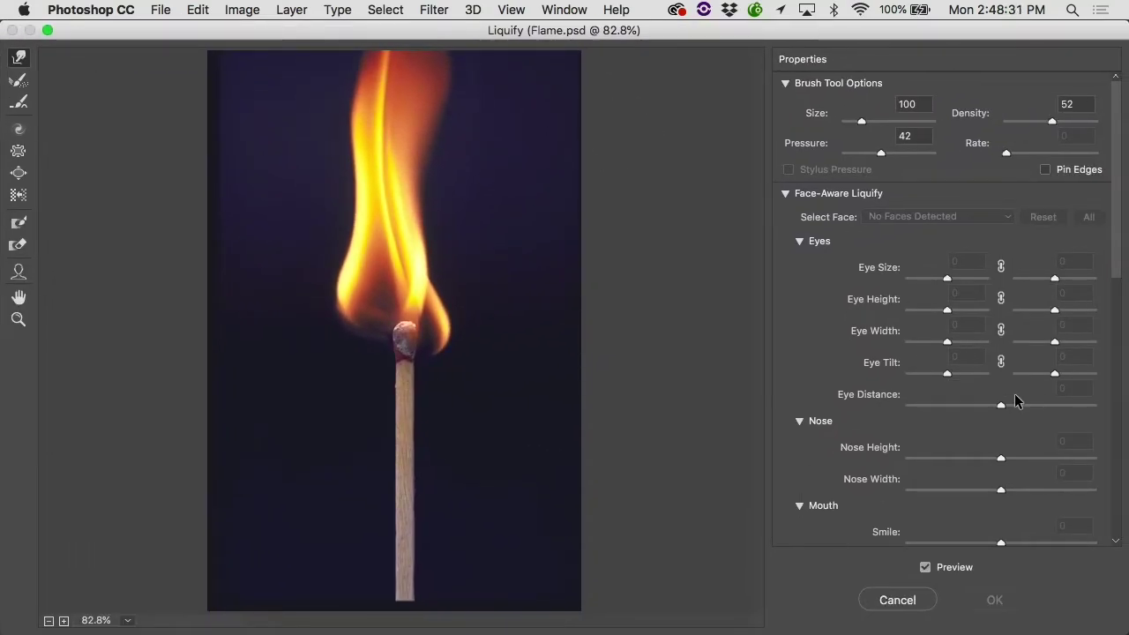
# Step: Push the flame's upper tip to the right, then slide the Liquify window aside
pyautogui.scroll(-10, 1015, 402)
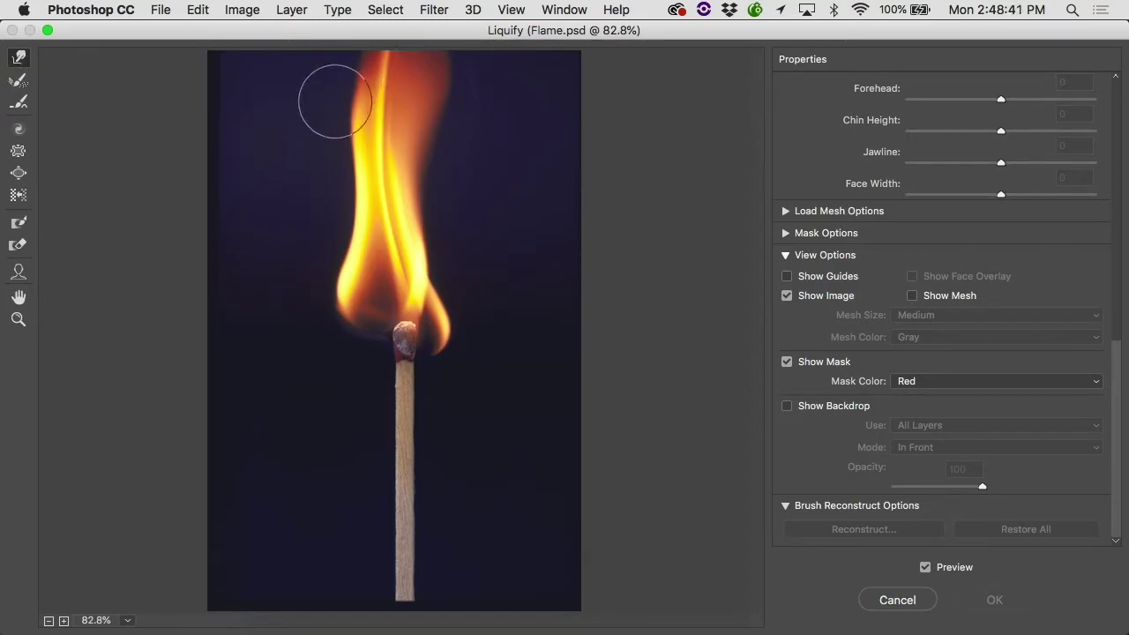
pyautogui.moveTo(336, 101); pyautogui.dragTo(415, 90)
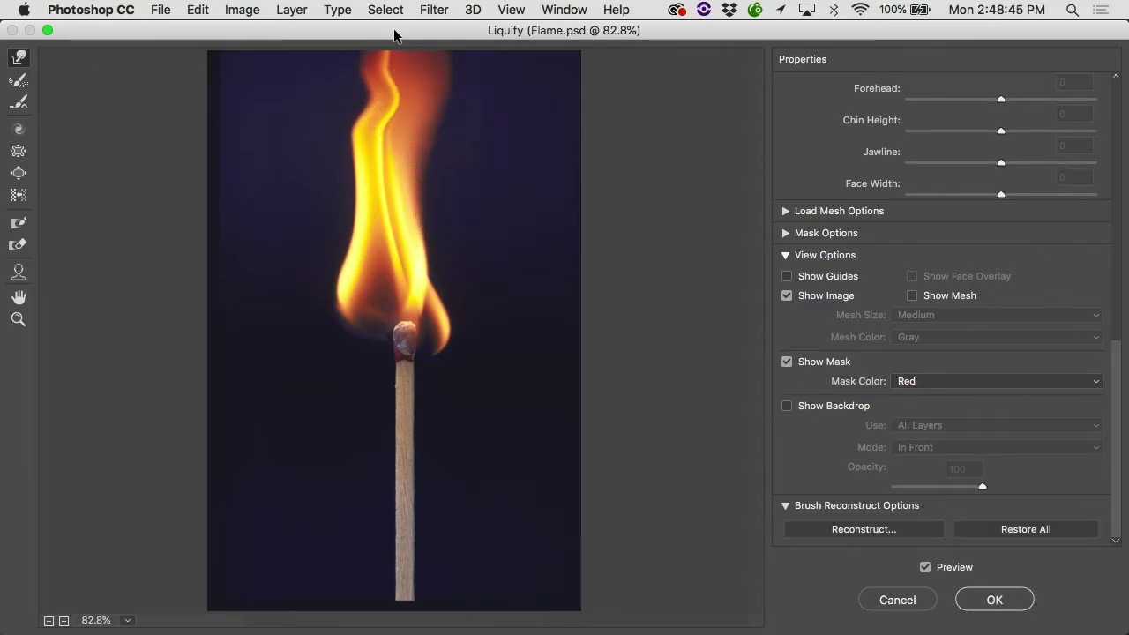
pyautogui.moveTo(389, 30)
pyautogui.mouseDown()
pyautogui.moveTo(496, 30)
pyautogui.moveTo(643, 172)
pyautogui.moveTo(756, 347)
pyautogui.mouseUp()
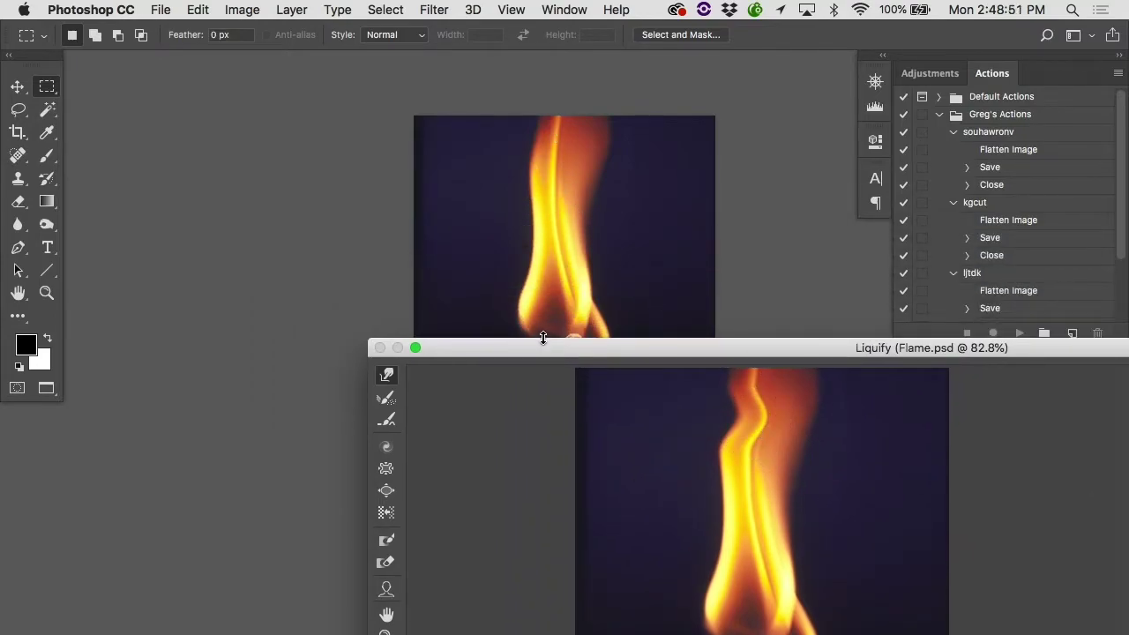
# Step: Show the mesh, zoom in, and warp the flame's lower and upper edges into waves
pyautogui.moveTo(542, 338)
pyautogui.mouseDown()
pyautogui.moveTo(466, 294)
pyautogui.moveTo(212, 18)
pyautogui.moveTo(181, 10)
pyautogui.mouseUp()
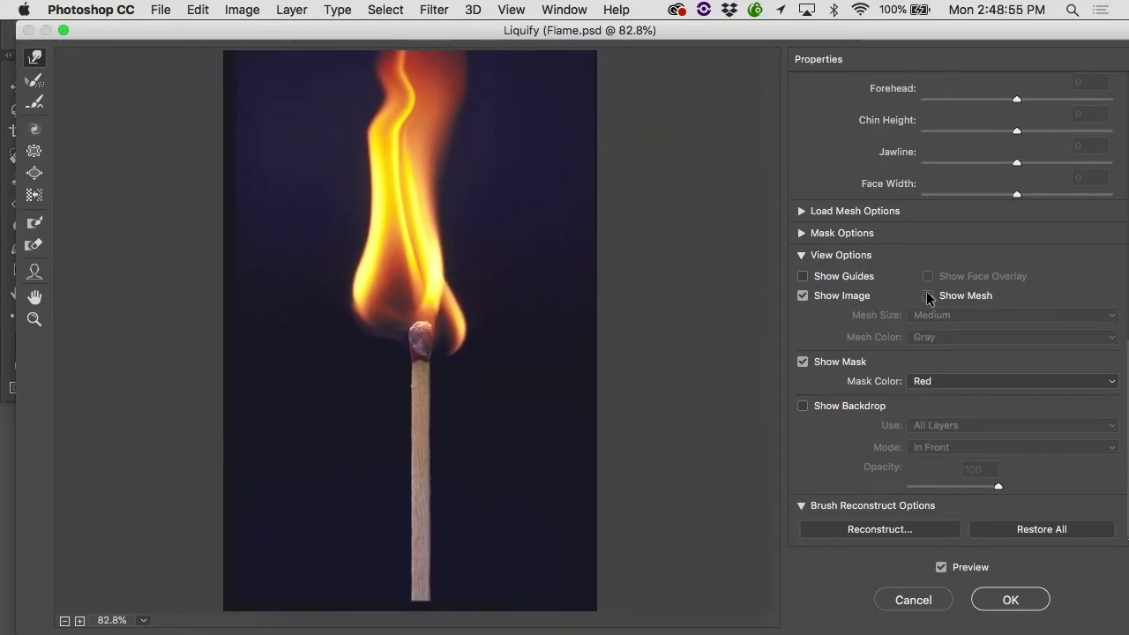
pyautogui.click(928, 296)
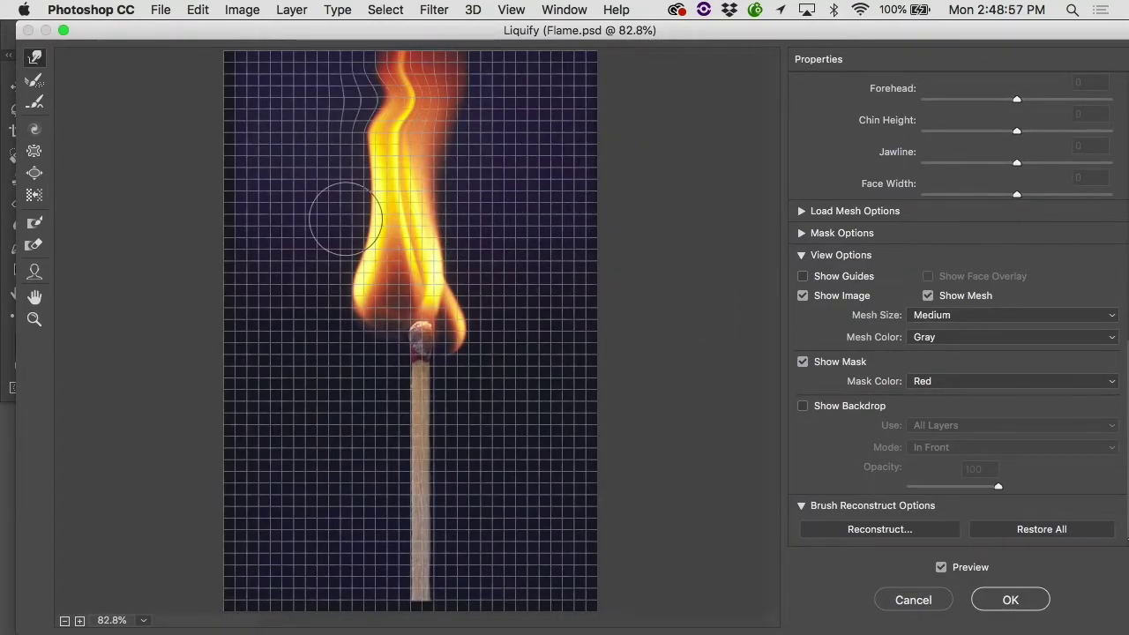
pyautogui.click(347, 203)
pyautogui.click(347, 203)
pyautogui.click(346, 207)
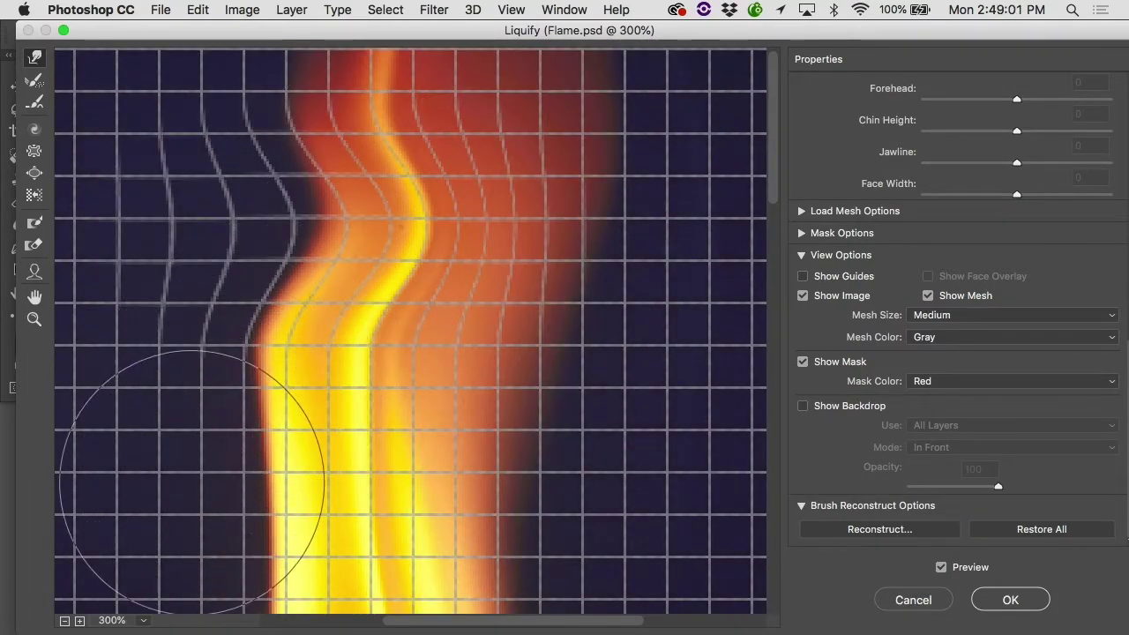
pyautogui.moveTo(189, 496)
pyautogui.mouseDown()
pyautogui.moveTo(340, 482)
pyautogui.moveTo(379, 491)
pyautogui.mouseUp()
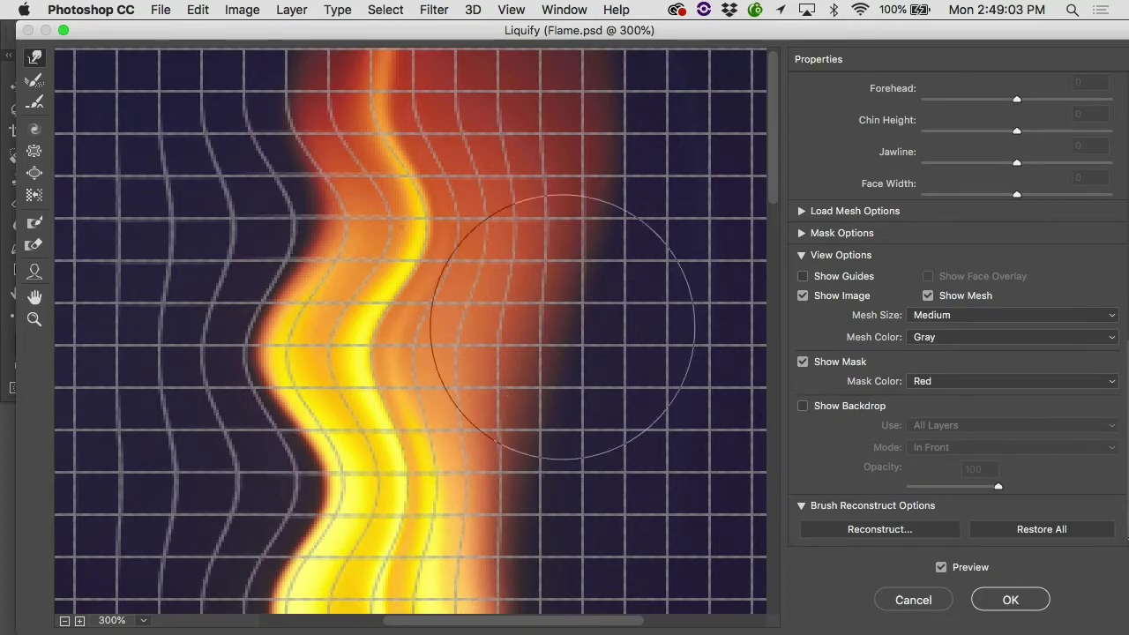
pyautogui.moveTo(661, 151); pyautogui.dragTo(517, 218)
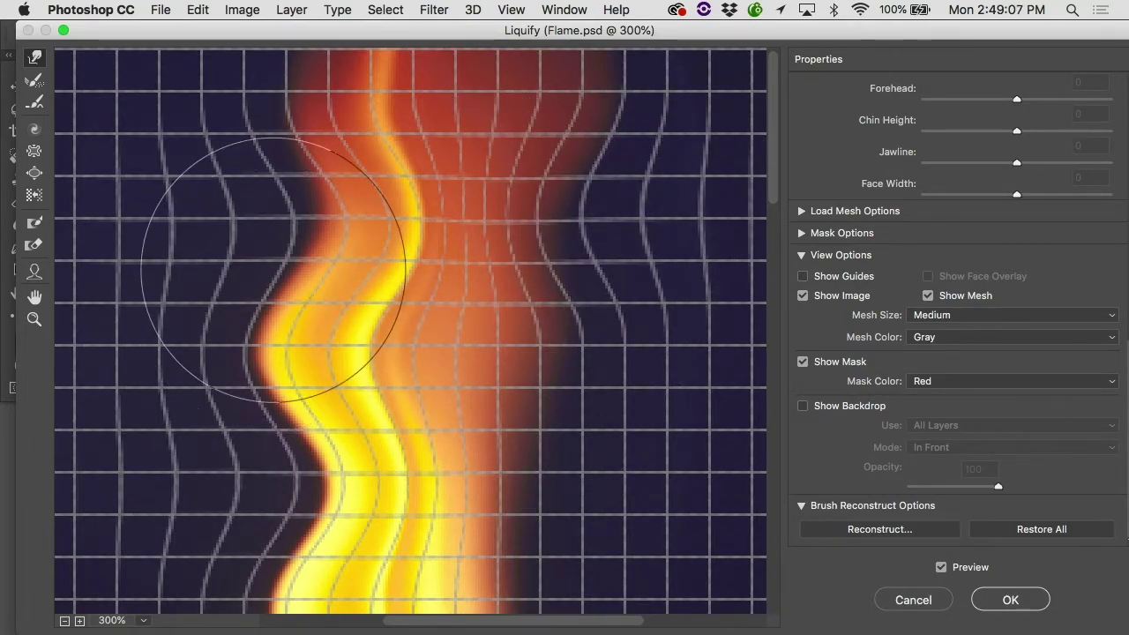
pyautogui.press('super+minus')
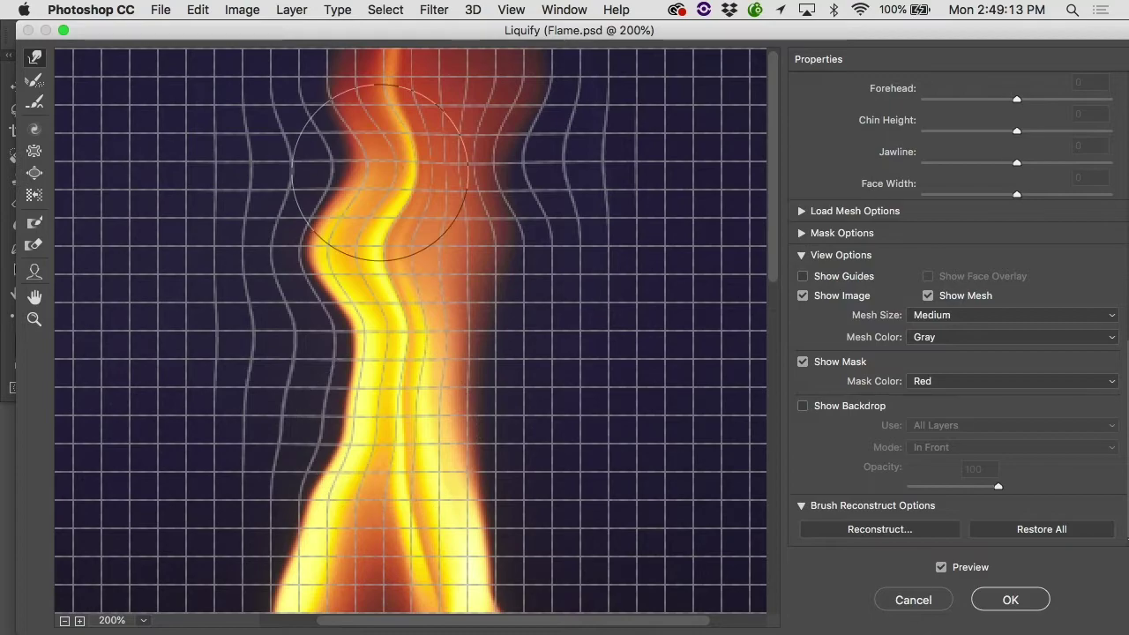
# Step: Warp the flame's left, upper-left and right edges and upper-left background, then zoom out
pyautogui.moveTo(379, 30)
pyautogui.mouseDown()
pyautogui.moveTo(534, 439)
pyautogui.moveTo(284, 31)
pyautogui.moveTo(309, 53)
pyautogui.mouseUp()
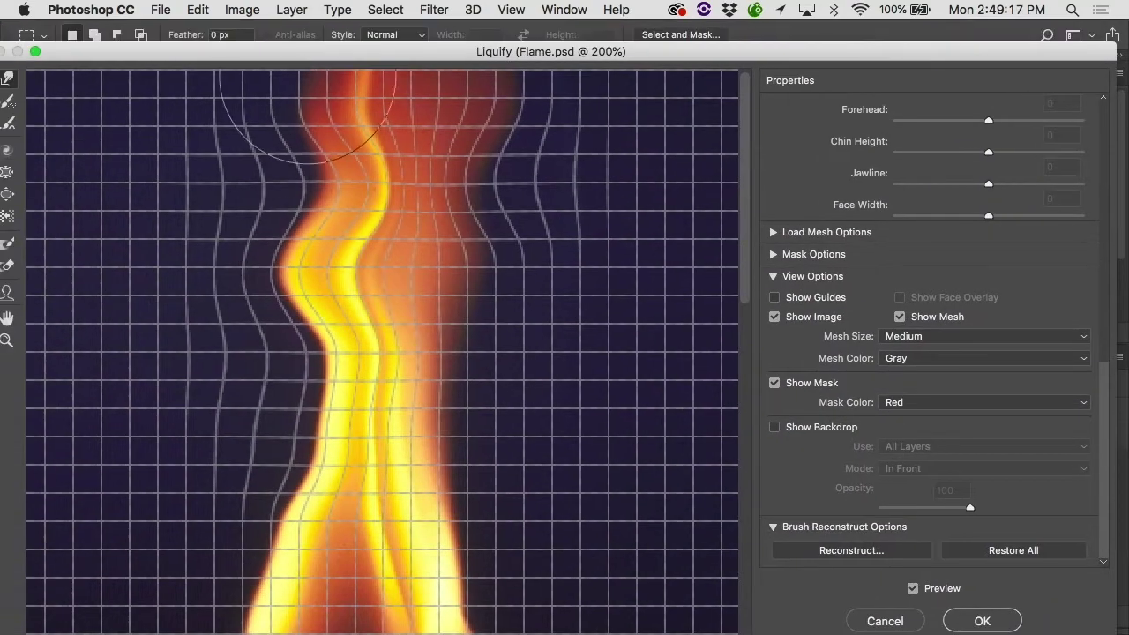
pyautogui.moveTo(262, 275)
pyautogui.mouseDown()
pyautogui.moveTo(369, 240)
pyautogui.moveTo(302, 273)
pyautogui.moveTo(373, 252)
pyautogui.moveTo(357, 277)
pyautogui.moveTo(315, 264)
pyautogui.moveTo(349, 277)
pyautogui.mouseUp()
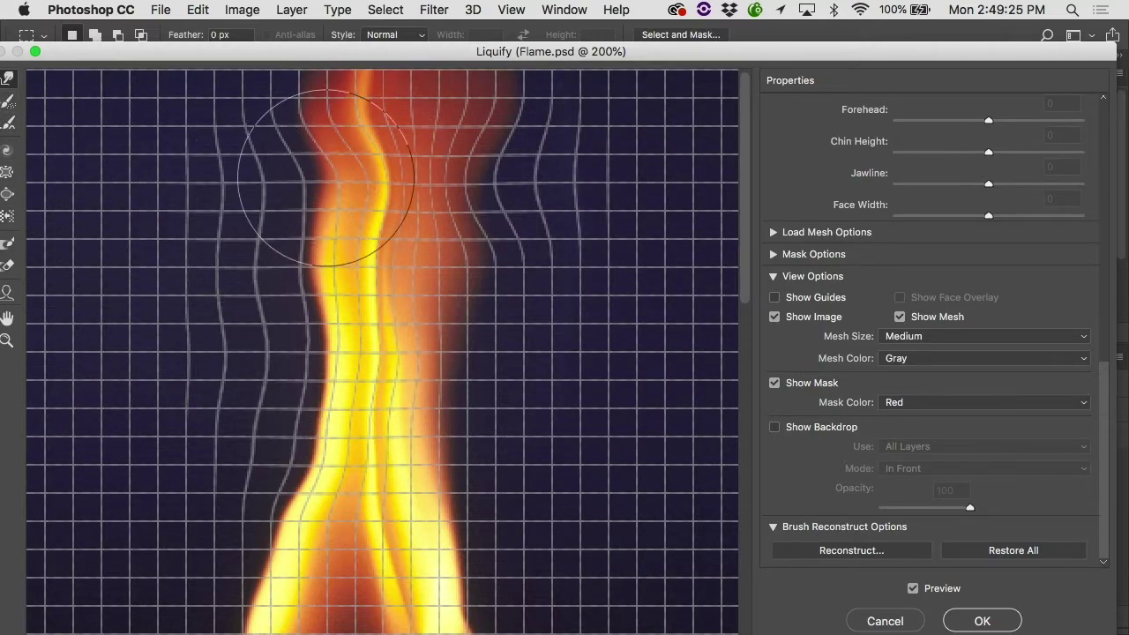
pyautogui.moveTo(340, 156)
pyautogui.mouseDown()
pyautogui.moveTo(349, 122)
pyautogui.moveTo(375, 122)
pyautogui.moveTo(295, 238)
pyautogui.moveTo(335, 239)
pyautogui.moveTo(308, 274)
pyautogui.moveTo(365, 276)
pyautogui.mouseUp()
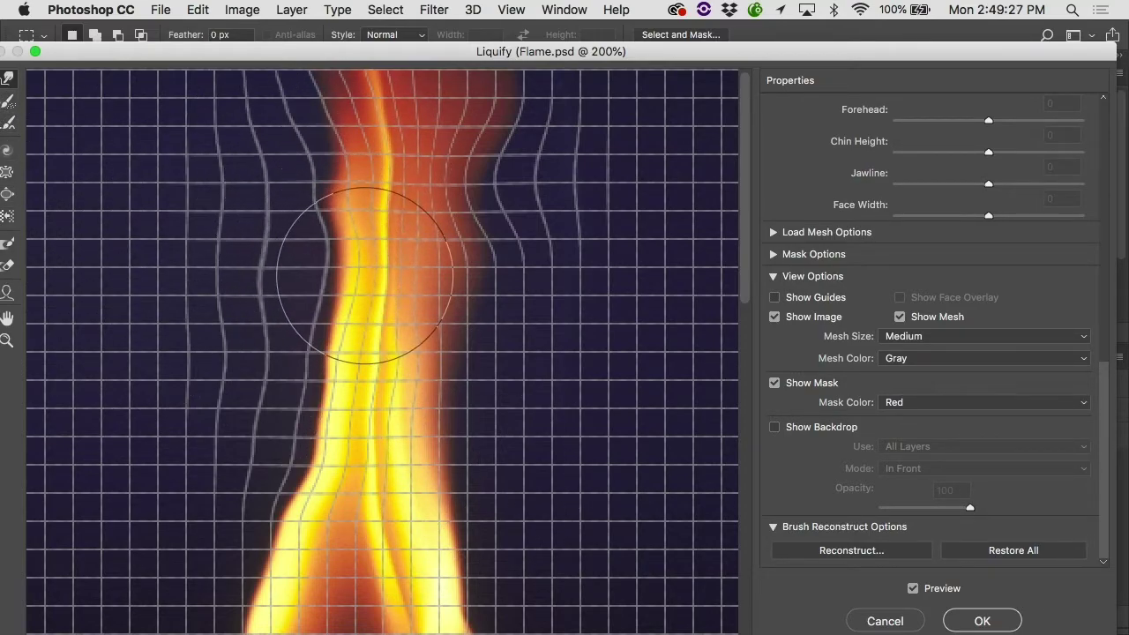
pyautogui.moveTo(838, 58); pyautogui.dragTo(838, 37)
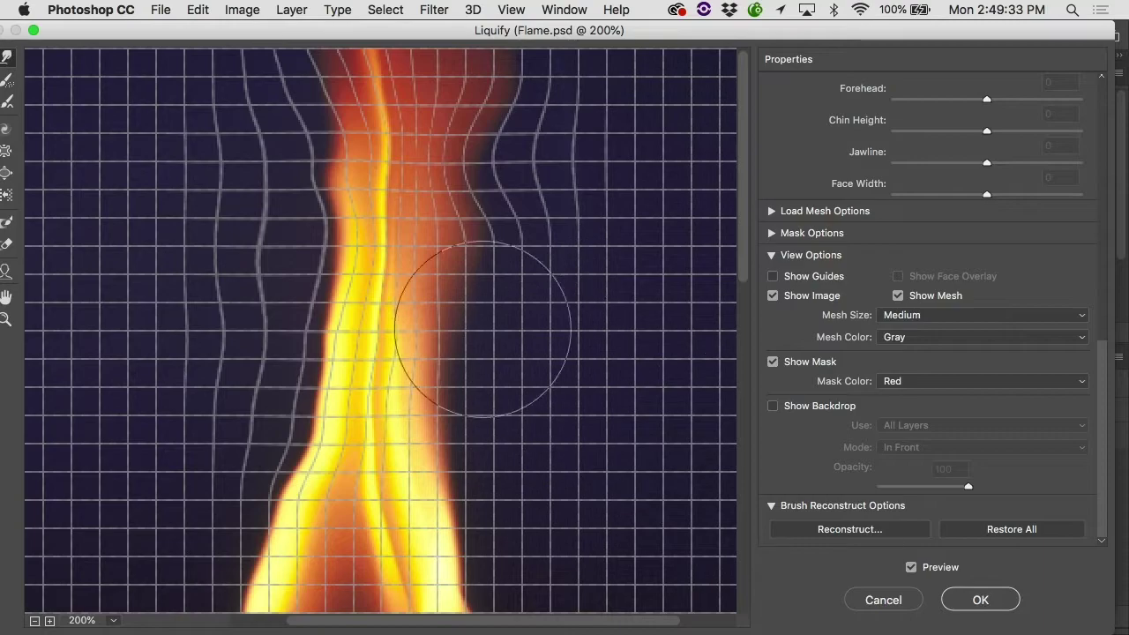
pyautogui.moveTo(499, 329)
pyautogui.mouseDown()
pyautogui.moveTo(441, 290)
pyautogui.moveTo(386, 340)
pyautogui.moveTo(391, 365)
pyautogui.moveTo(437, 394)
pyautogui.mouseUp()
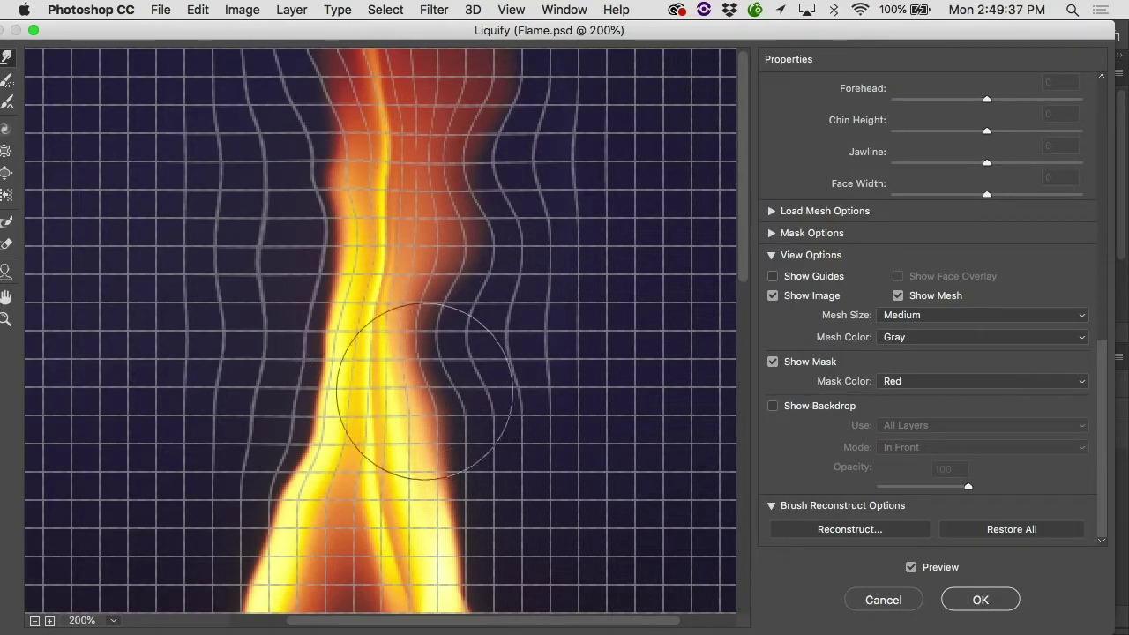
pyautogui.moveTo(144, 34); pyautogui.dragTo(160, 35)
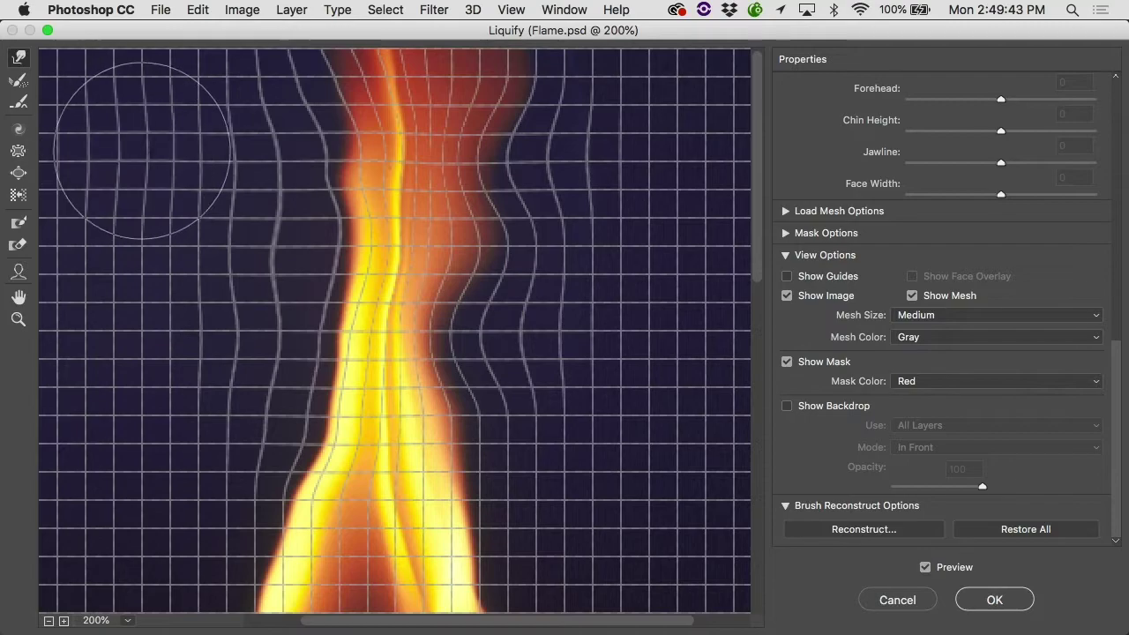
pyautogui.moveTo(143, 149); pyautogui.dragTo(212, 146)
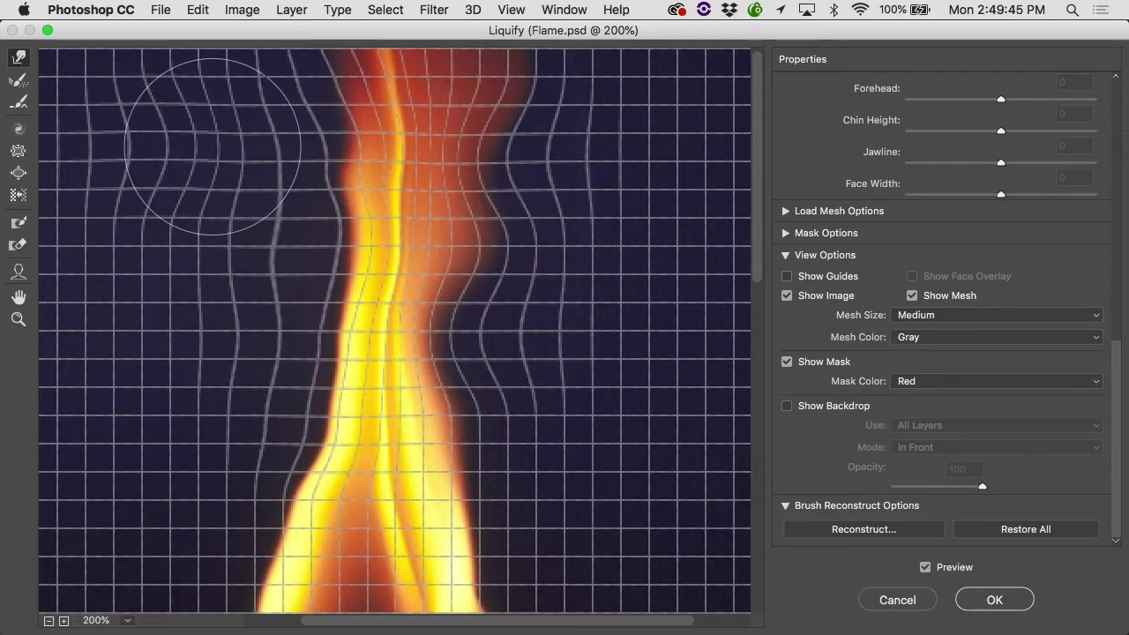
pyautogui.press('super+minus')
pyautogui.press('super+minus')
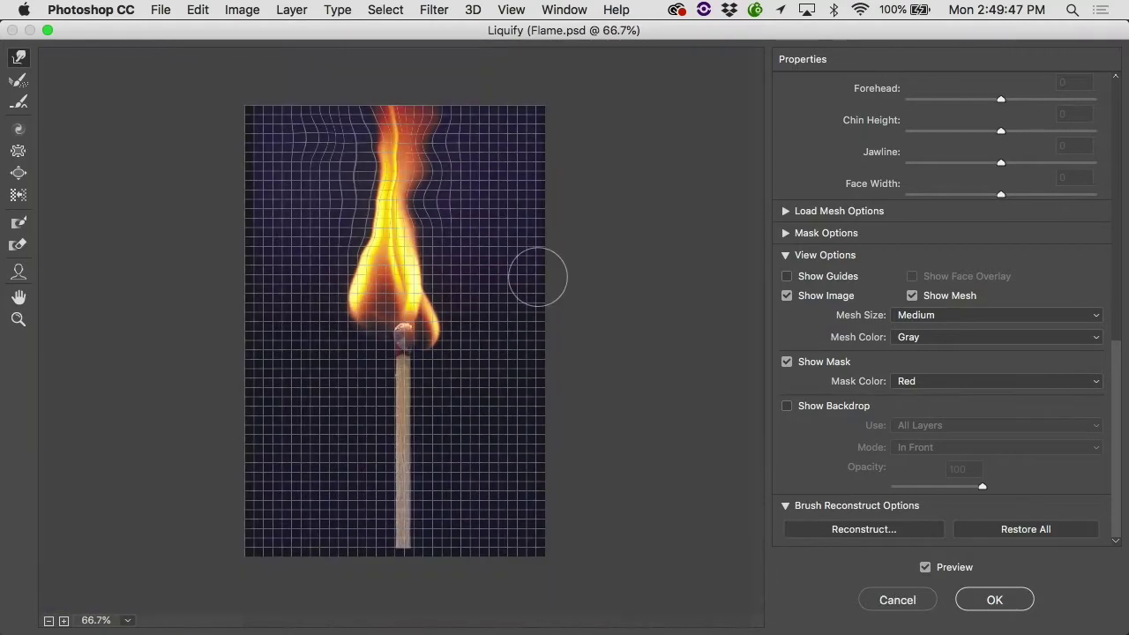
# Step: Hide the mesh, zoom to 100%, and push the flame's lower-left lobe toward the match
pyautogui.click(912, 296)
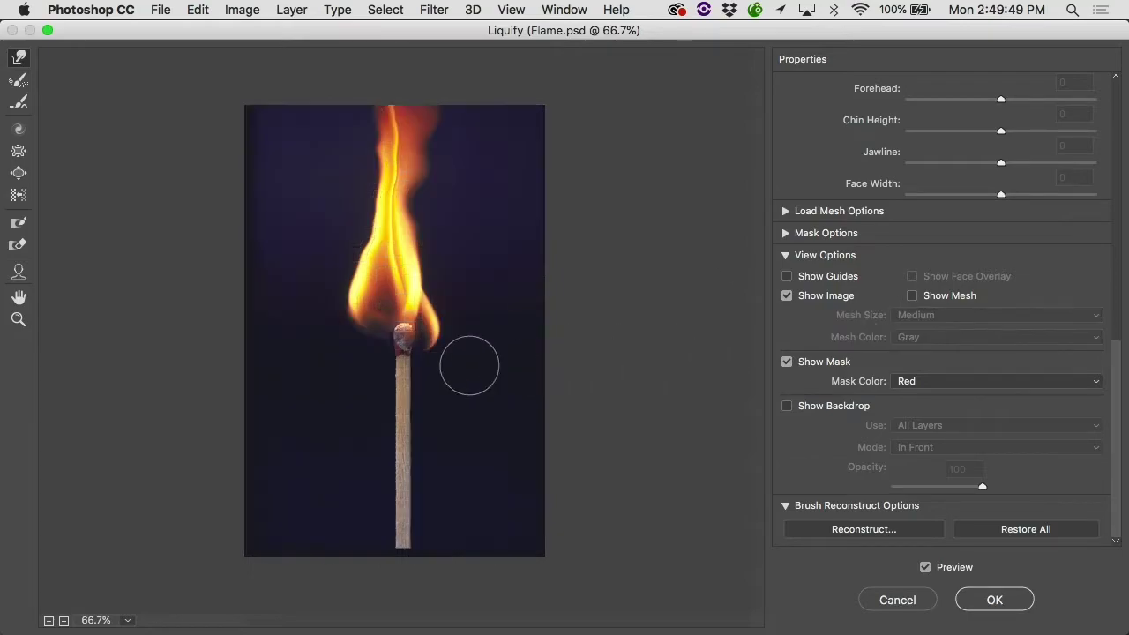
pyautogui.press('super+alt+0')
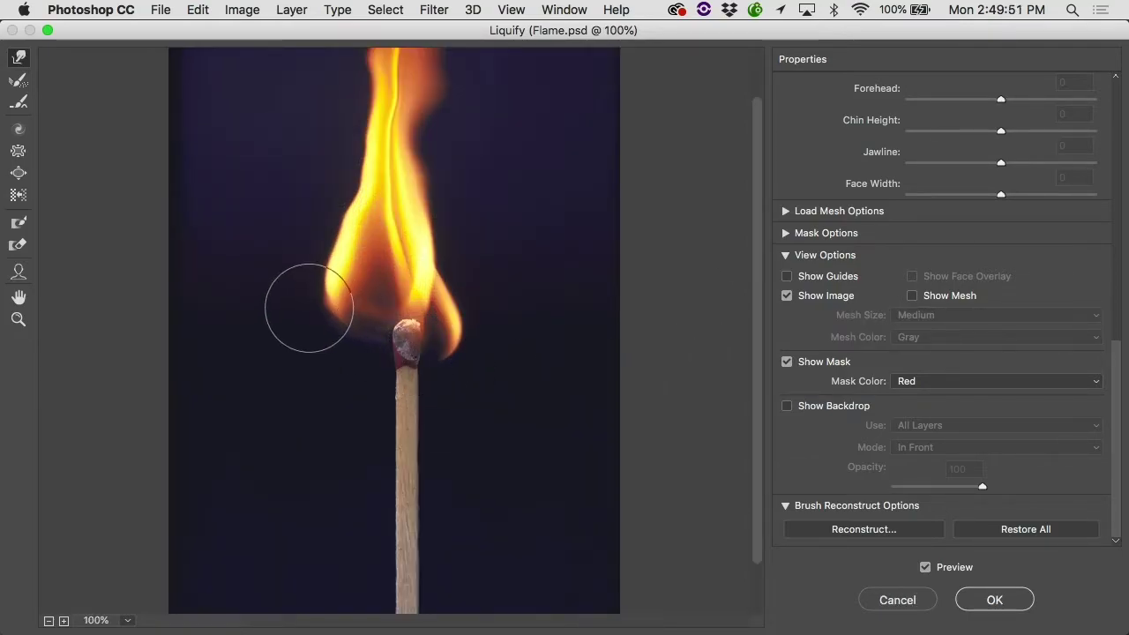
pyautogui.press(']')
pyautogui.press(']')
pyautogui.press(']')
pyautogui.moveTo(332, 315)
pyautogui.mouseDown()
pyautogui.moveTo(371, 297)
pyautogui.moveTo(324, 305)
pyautogui.moveTo(391, 305)
pyautogui.moveTo(469, 269)
pyautogui.moveTo(422, 256)
pyautogui.mouseUp()
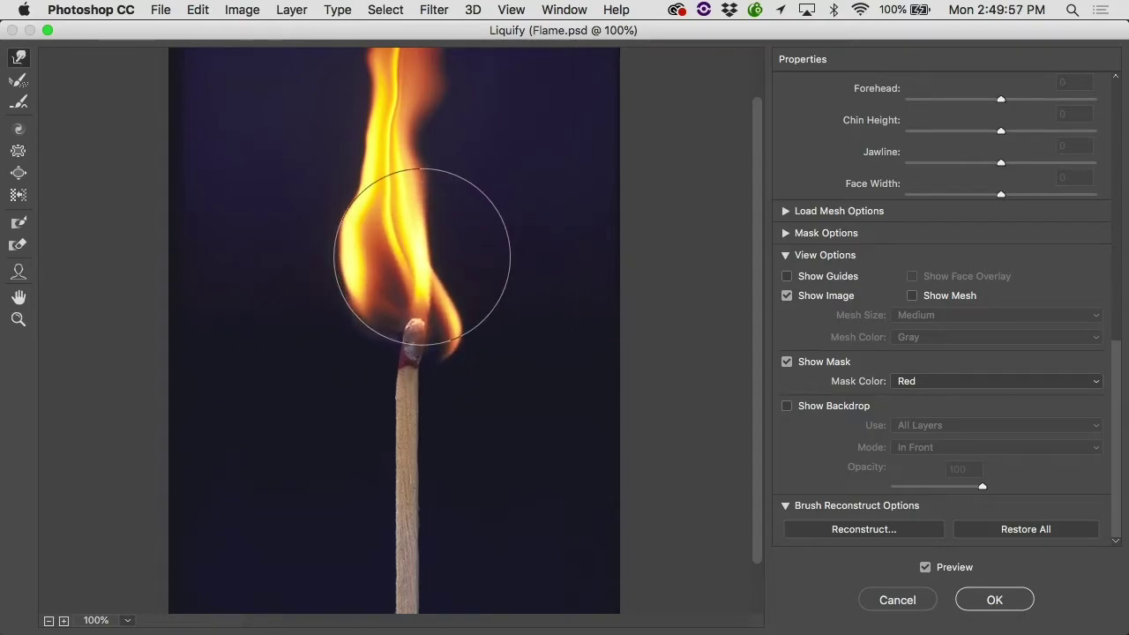
# Step: Set the warp brush to about 500 px and push the flame's middle left
pyautogui.press(']')
pyautogui.press(']')
pyautogui.press('[')
pyautogui.press('[')
pyautogui.press(']')
pyautogui.press(']')
pyautogui.press(']')
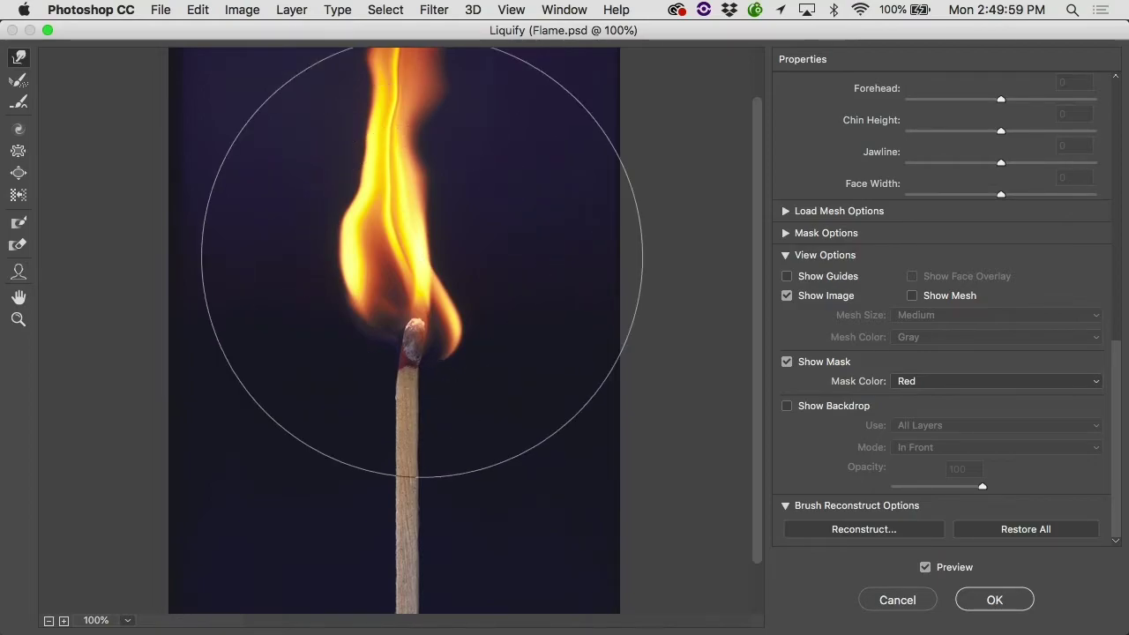
pyautogui.press('[')
pyautogui.press('[')
pyautogui.press('[')
pyautogui.press('[')
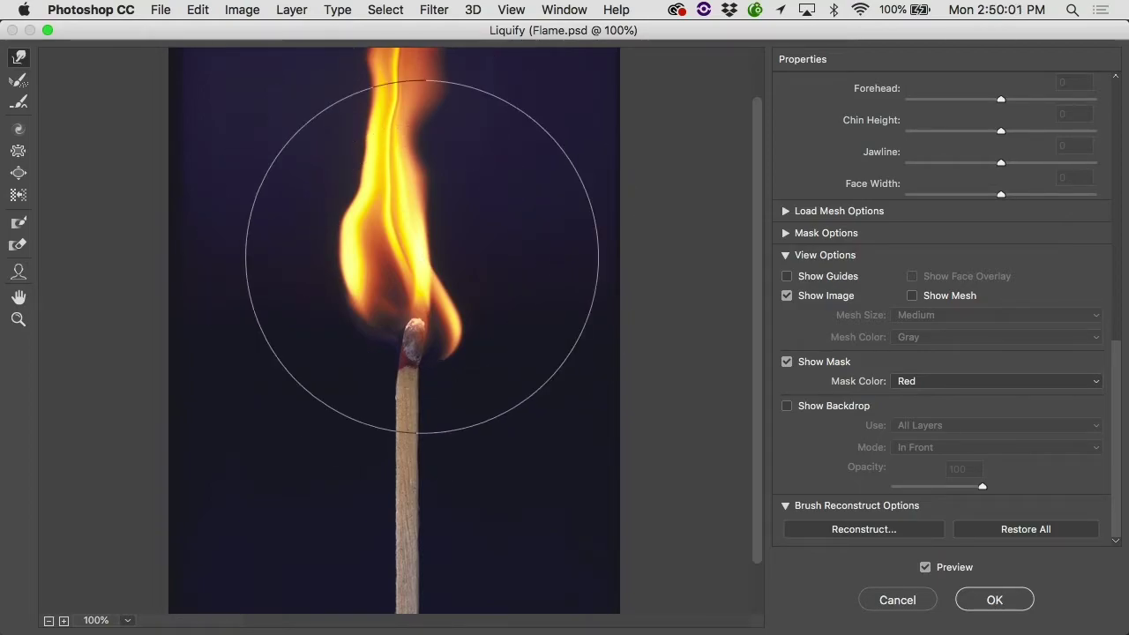
pyautogui.press(']')
pyautogui.moveTo(431, 232)
pyautogui.mouseDown()
pyautogui.moveTo(354, 223)
pyautogui.moveTo(385, 208)
pyautogui.moveTo(356, 293)
pyautogui.moveTo(483, 305)
pyautogui.moveTo(332, 295)
pyautogui.moveTo(419, 292)
pyautogui.moveTo(422, 421)
pyautogui.moveTo(372, 451)
pyautogui.moveTo(453, 452)
pyautogui.mouseUp()
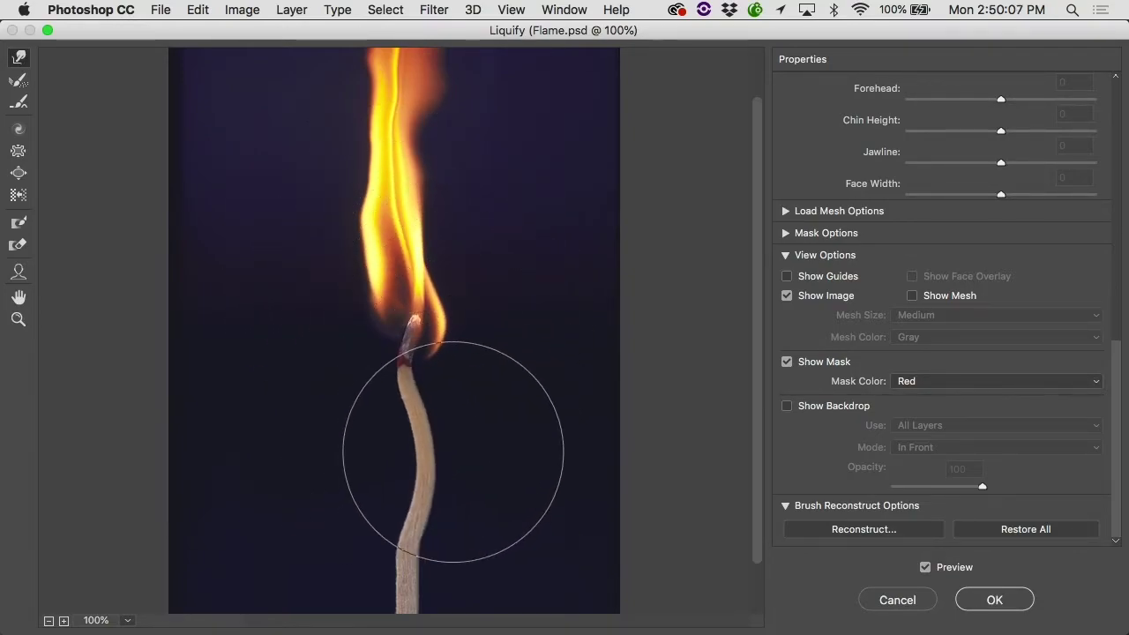
# Step: With the Reconstruct tool at about 200 px, try restoring the lower flame, then undo it
pyautogui.click(19, 81)
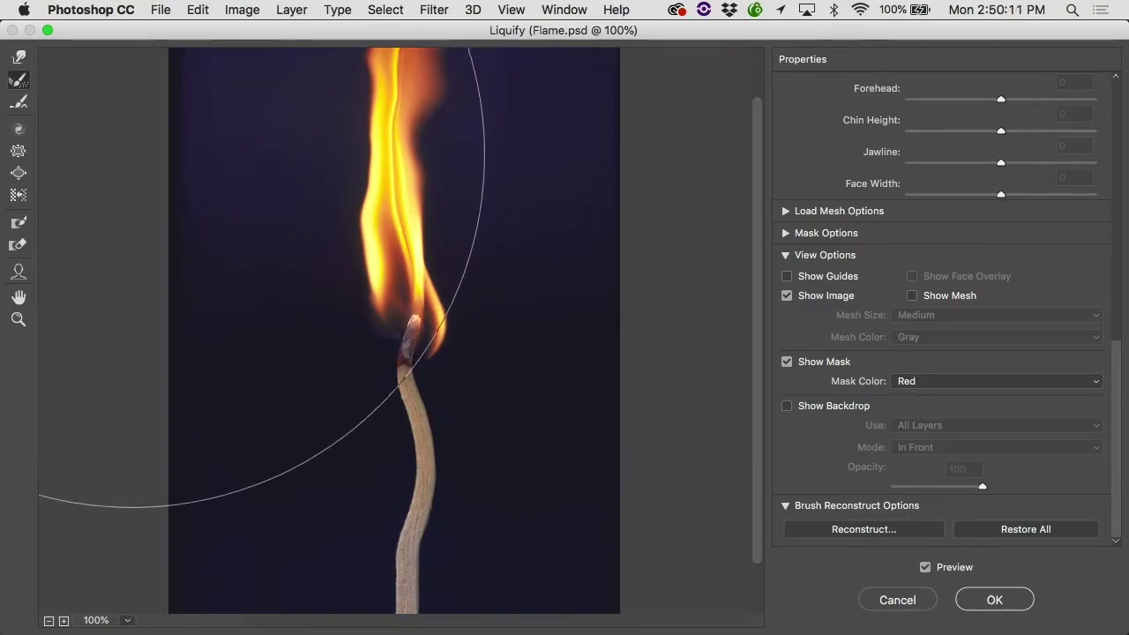
pyautogui.press('[')
pyautogui.press('[')
pyautogui.press('[')
pyautogui.press('[')
pyautogui.press('[')
pyautogui.press('[')
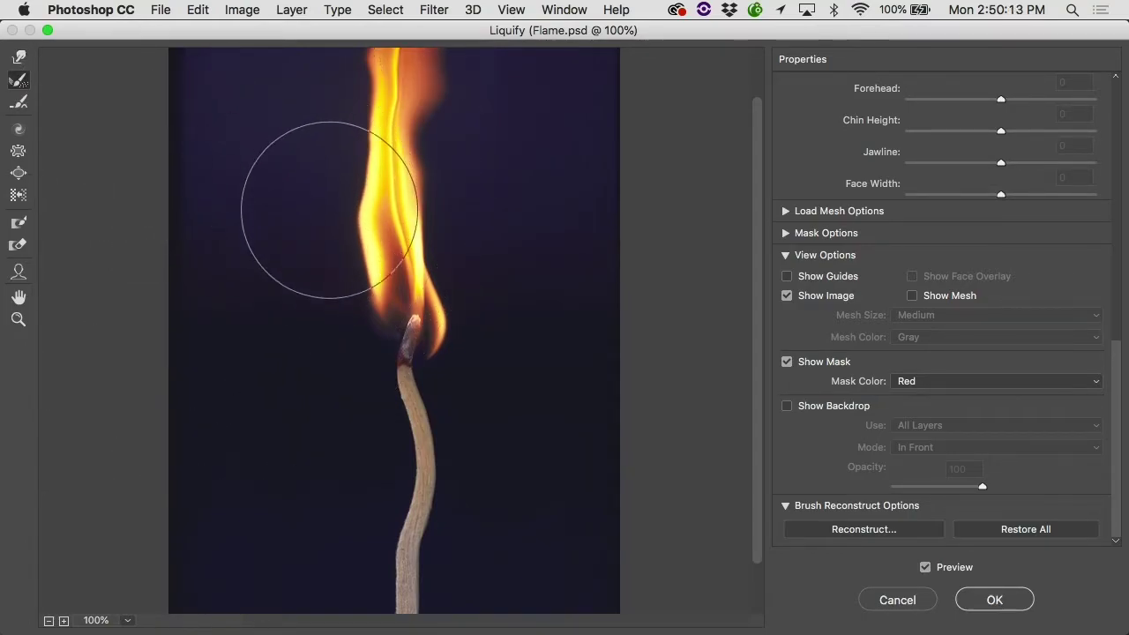
pyautogui.moveTo(322, 221)
pyautogui.mouseDown()
pyautogui.moveTo(389, 280)
pyautogui.moveTo(399, 270)
pyautogui.moveTo(431, 343)
pyautogui.moveTo(412, 391)
pyautogui.moveTo(439, 431)
pyautogui.moveTo(411, 479)
pyautogui.mouseUp()
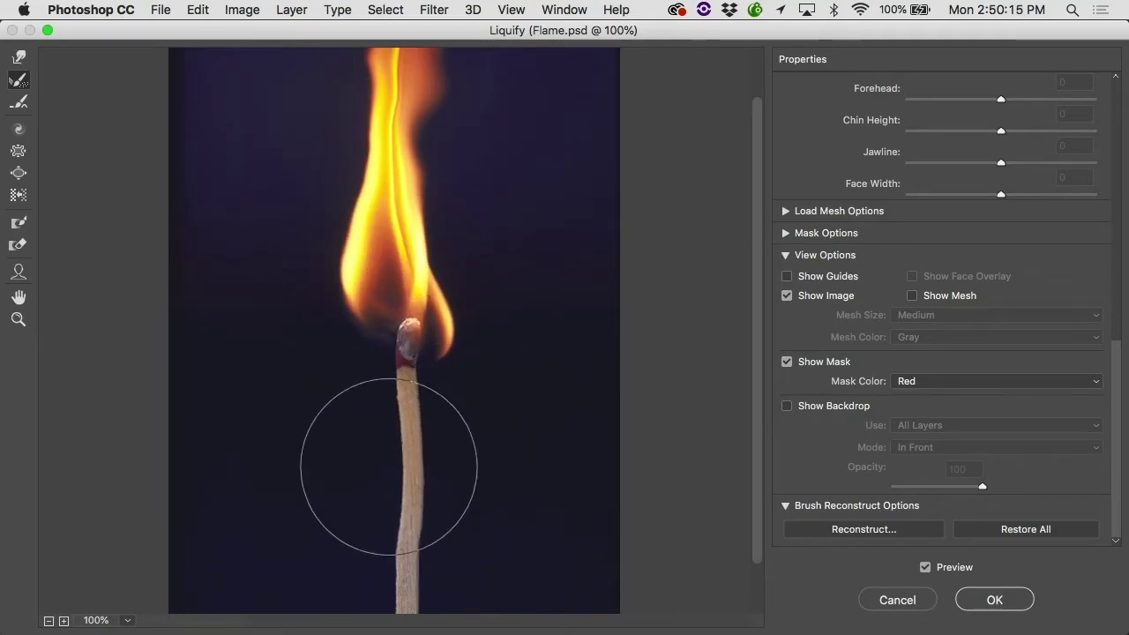
pyautogui.press('super+alt+z')
pyautogui.press('super+alt+z')
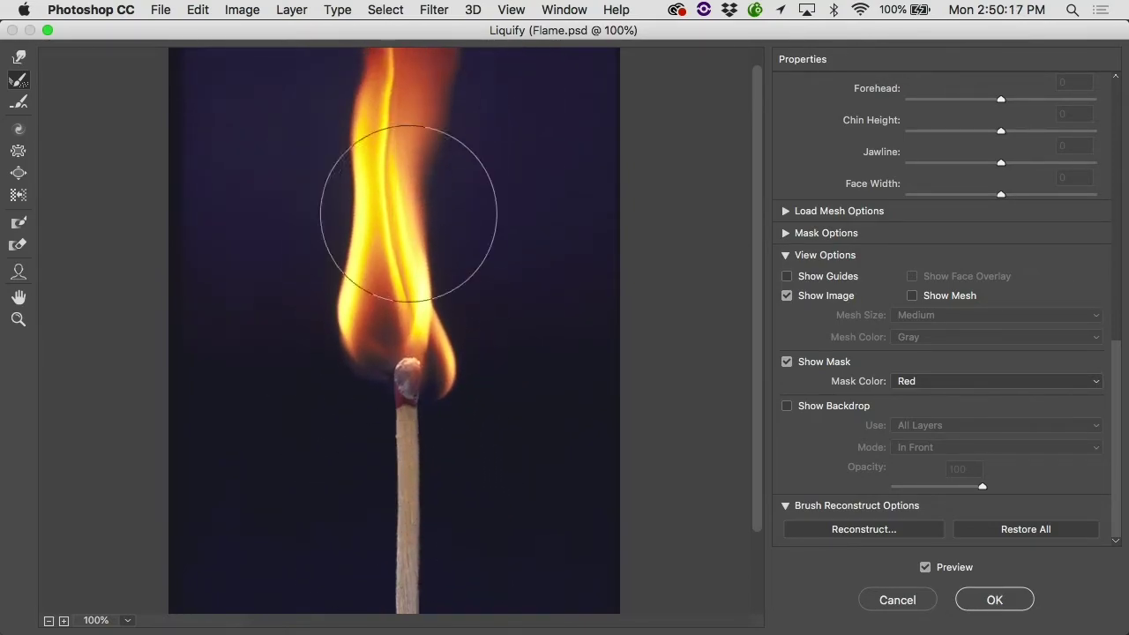
# Step: With the mesh visible, restore the flame's wider shape and the straight matchstick
pyautogui.click(914, 296)
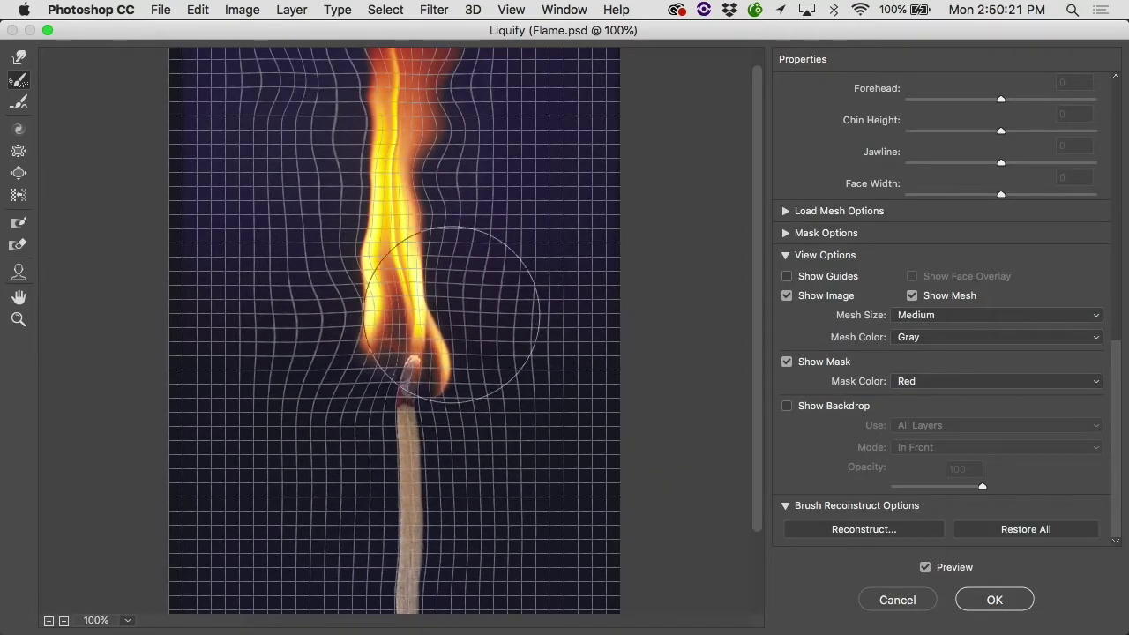
pyautogui.moveTo(432, 283)
pyautogui.mouseDown()
pyautogui.moveTo(343, 252)
pyautogui.moveTo(393, 340)
pyautogui.moveTo(357, 70)
pyautogui.moveTo(365, 101)
pyautogui.moveTo(467, 102)
pyautogui.mouseUp()
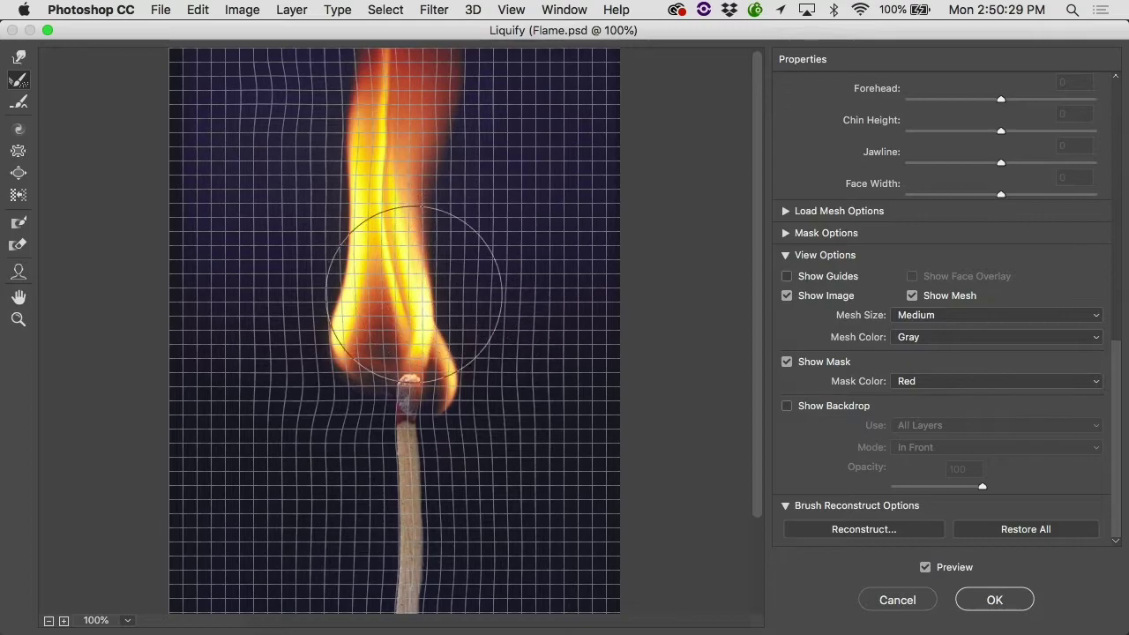
pyautogui.moveTo(411, 521)
pyautogui.mouseDown()
pyautogui.moveTo(315, 320)
pyautogui.moveTo(313, 256)
pyautogui.moveTo(480, 436)
pyautogui.mouseUp()
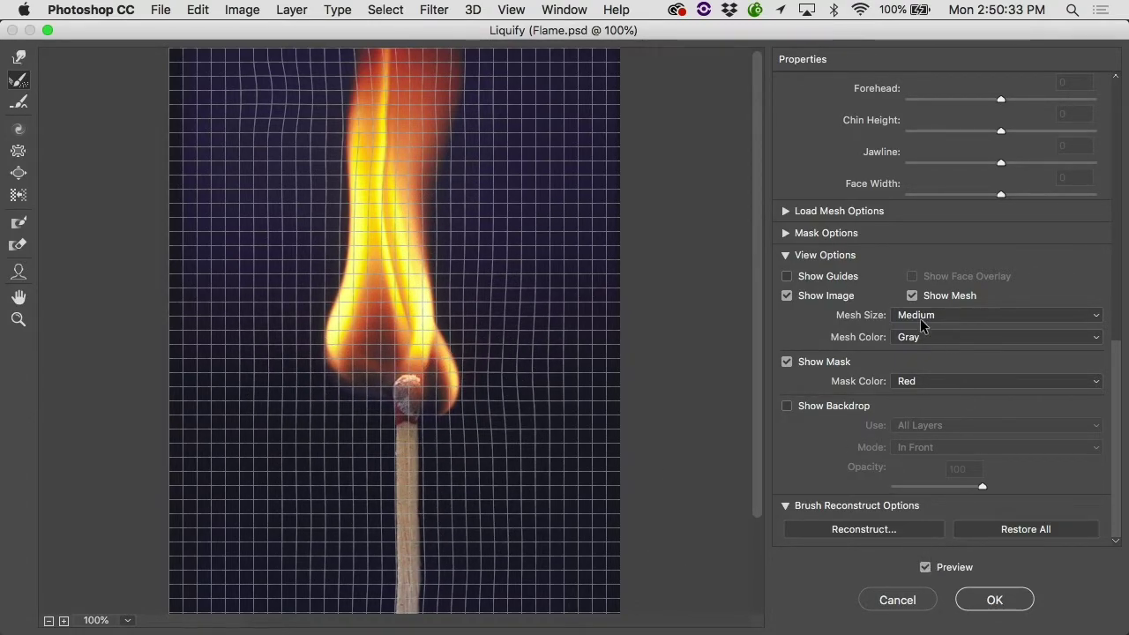
pyautogui.click(912, 295)
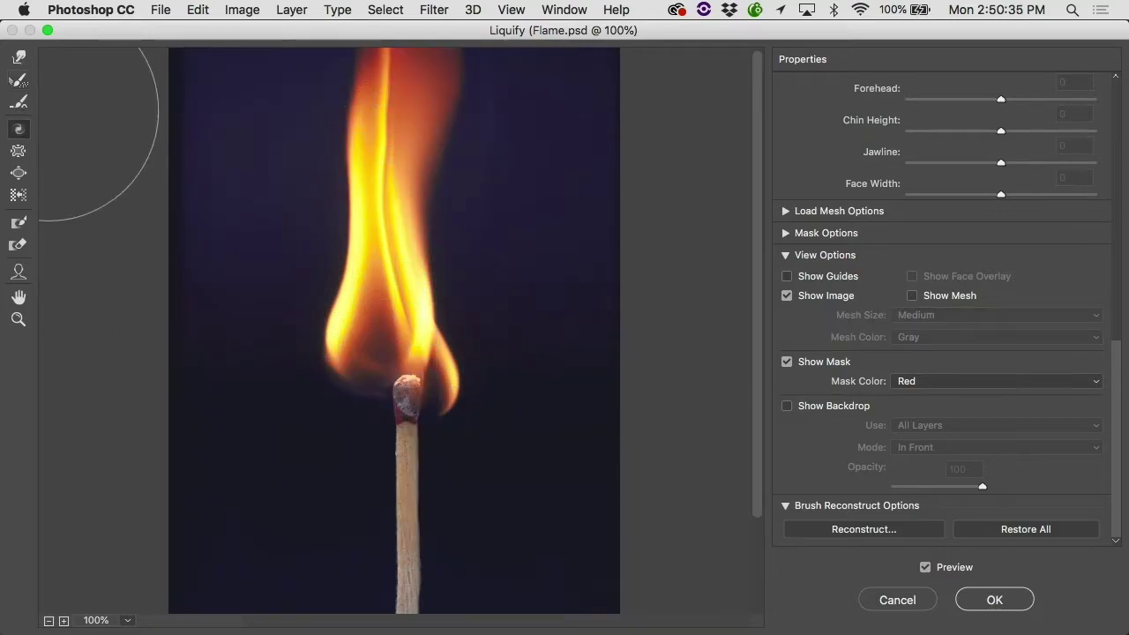
# Step: Twirl the flame's upper and lower parts, pucker its middle, and bloat its left loop
pyautogui.moveTo(326, 145)
pyautogui.mouseDown()
pyautogui.moveTo(335, 173)
pyautogui.moveTo(371, 149)
pyautogui.moveTo(349, 170)
pyautogui.moveTo(360, 171)
pyautogui.moveTo(345, 139)
pyautogui.mouseUp()
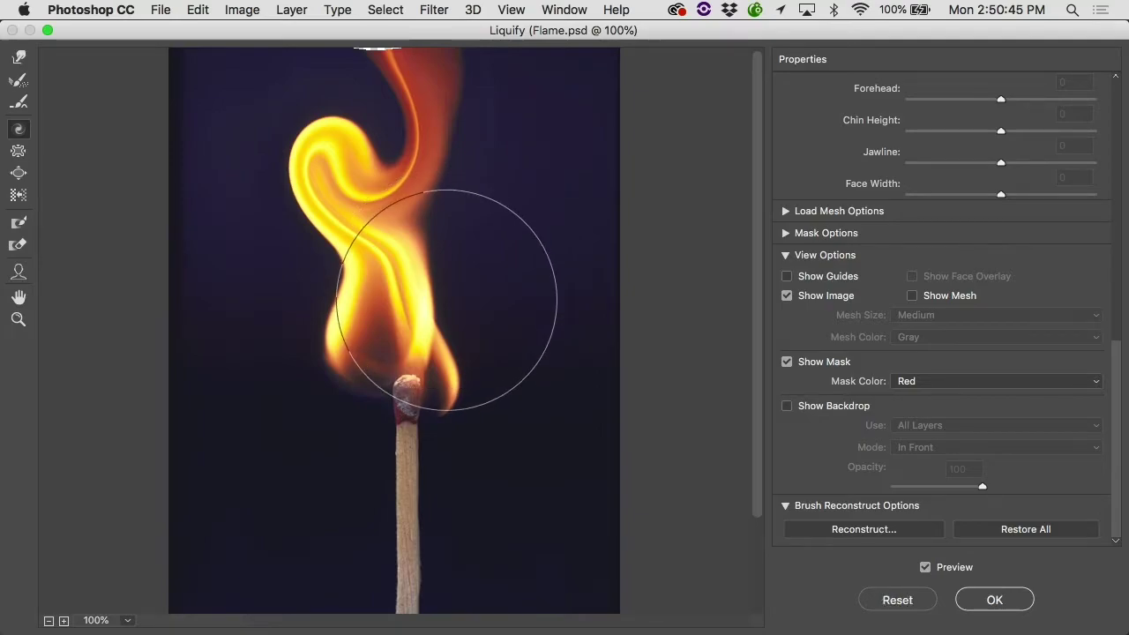
pyautogui.moveTo(446, 300)
pyautogui.mouseDown()
pyautogui.moveTo(459, 331)
pyautogui.moveTo(441, 363)
pyautogui.moveTo(424, 364)
pyautogui.moveTo(438, 353)
pyautogui.moveTo(479, 356)
pyautogui.mouseUp()
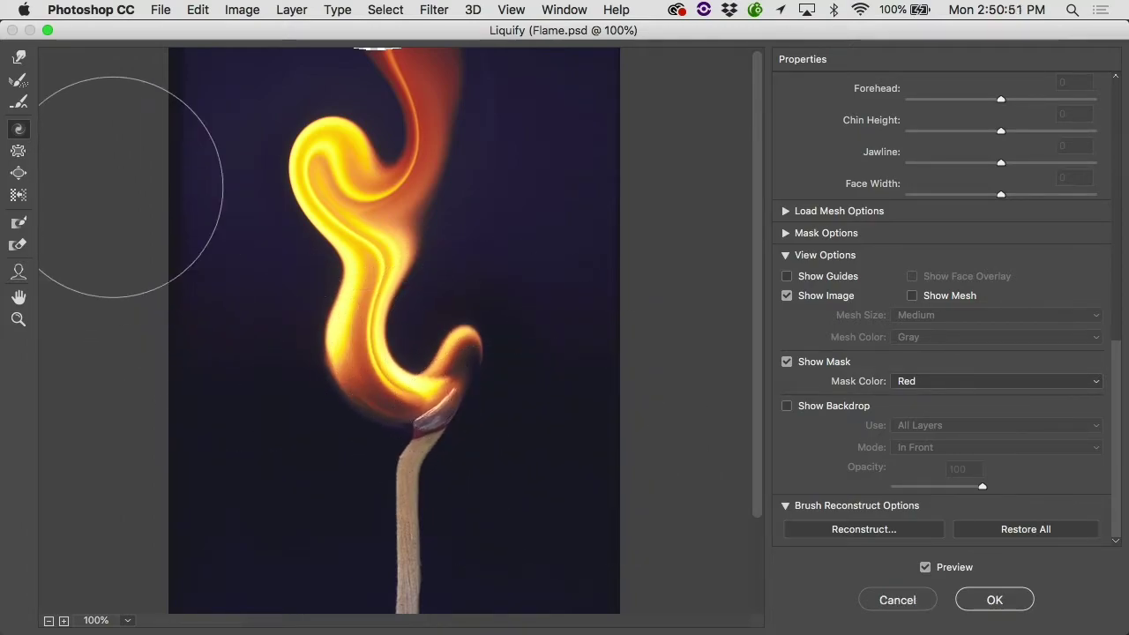
pyautogui.click(18, 153)
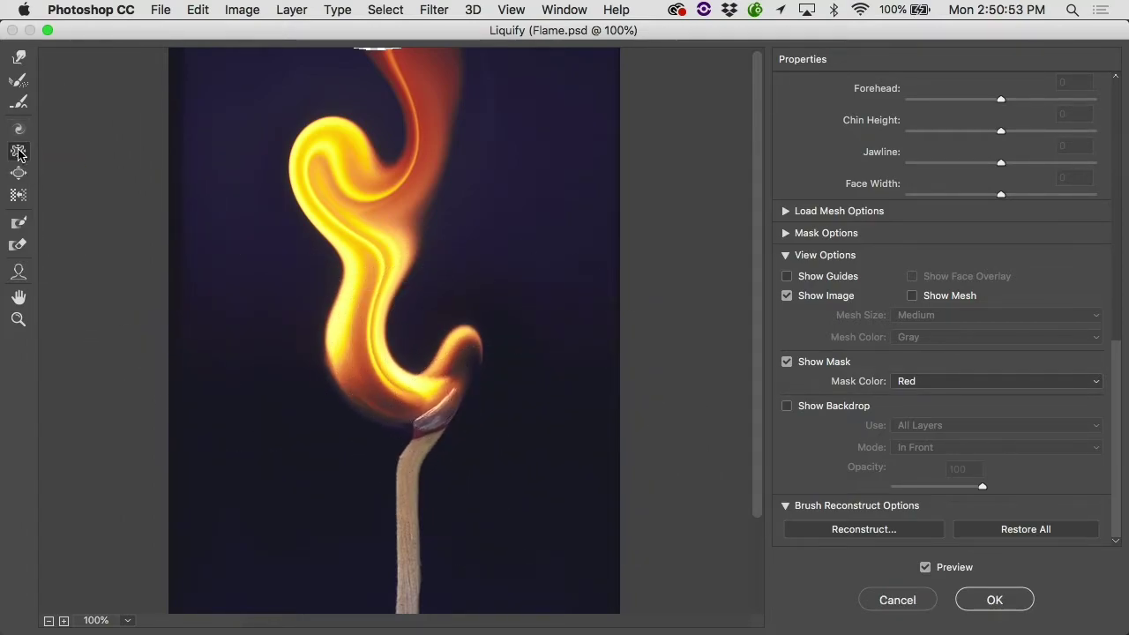
pyautogui.press(']')
pyautogui.press(']')
pyautogui.press(']')
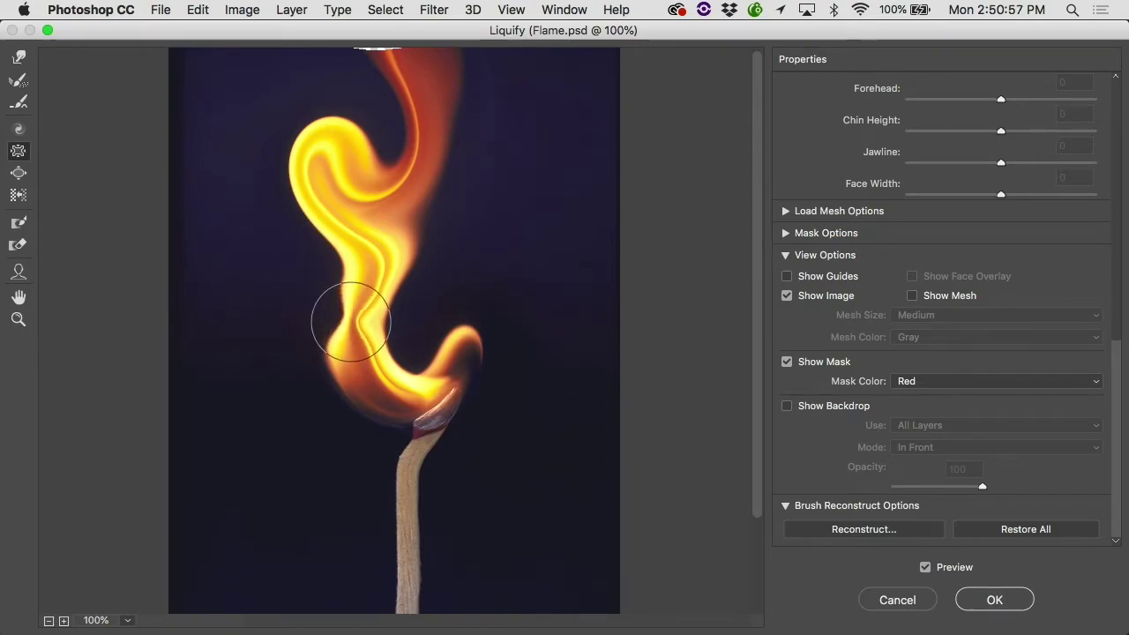
pyautogui.moveTo(351, 305)
pyautogui.mouseDown()
pyautogui.moveTo(345, 346)
pyautogui.moveTo(350, 304)
pyautogui.mouseUp()
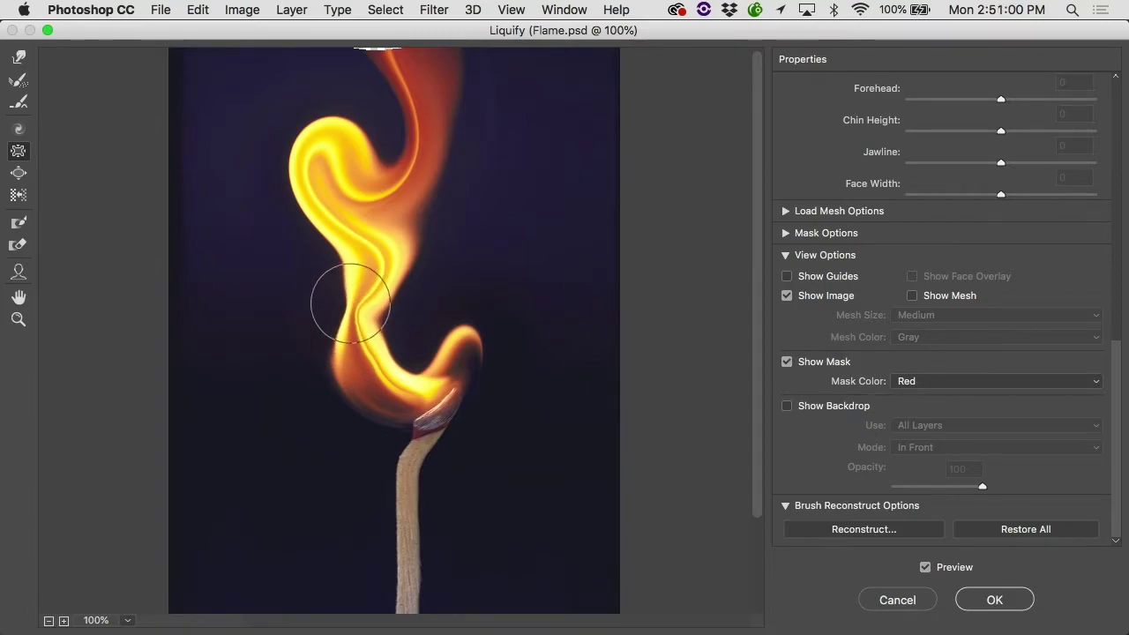
pyautogui.click(18, 173)
pyautogui.moveTo(298, 222)
pyautogui.mouseDown()
pyautogui.moveTo(312, 207)
pyautogui.moveTo(310, 228)
pyautogui.moveTo(324, 175)
pyautogui.moveTo(432, 206)
pyautogui.moveTo(390, 300)
pyautogui.moveTo(352, 327)
pyautogui.moveTo(362, 316)
pyautogui.mouseUp()
# Step: With Push Left, a smaller brush and Pressure 27, reshape the flame's left bulge
pyautogui.click(18, 195)
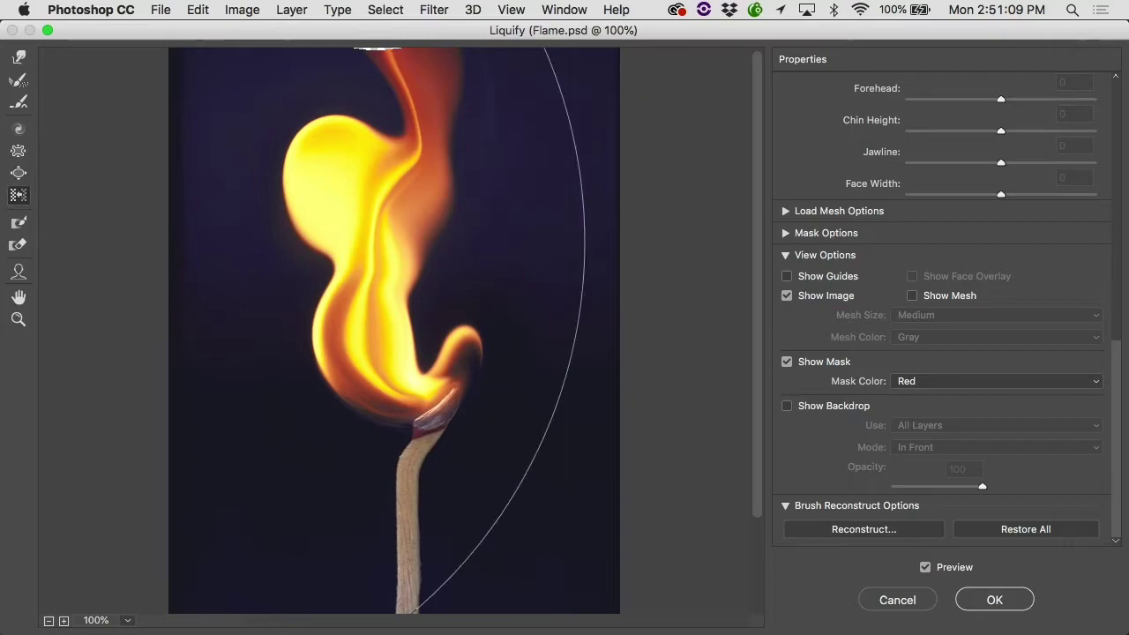
pyautogui.press('[')
pyautogui.press('[')
pyautogui.press('[')
pyautogui.press('[')
pyautogui.press('[')
pyautogui.press('[')
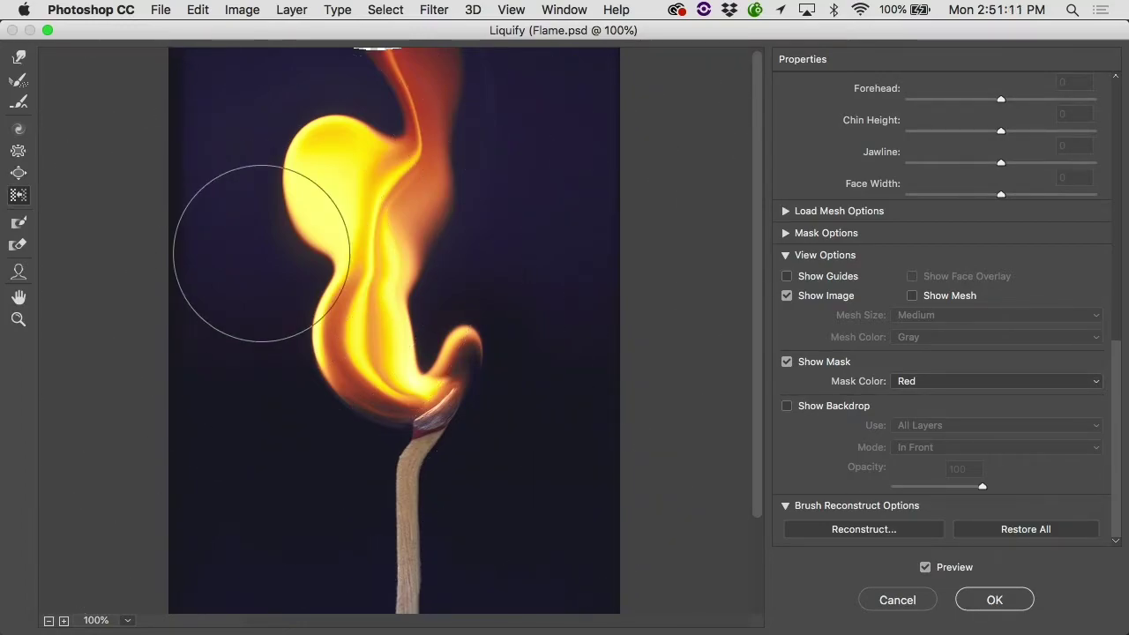
pyautogui.moveTo(262, 253)
pyautogui.mouseDown()
pyautogui.moveTo(280, 166)
pyautogui.moveTo(277, 103)
pyautogui.mouseUp()
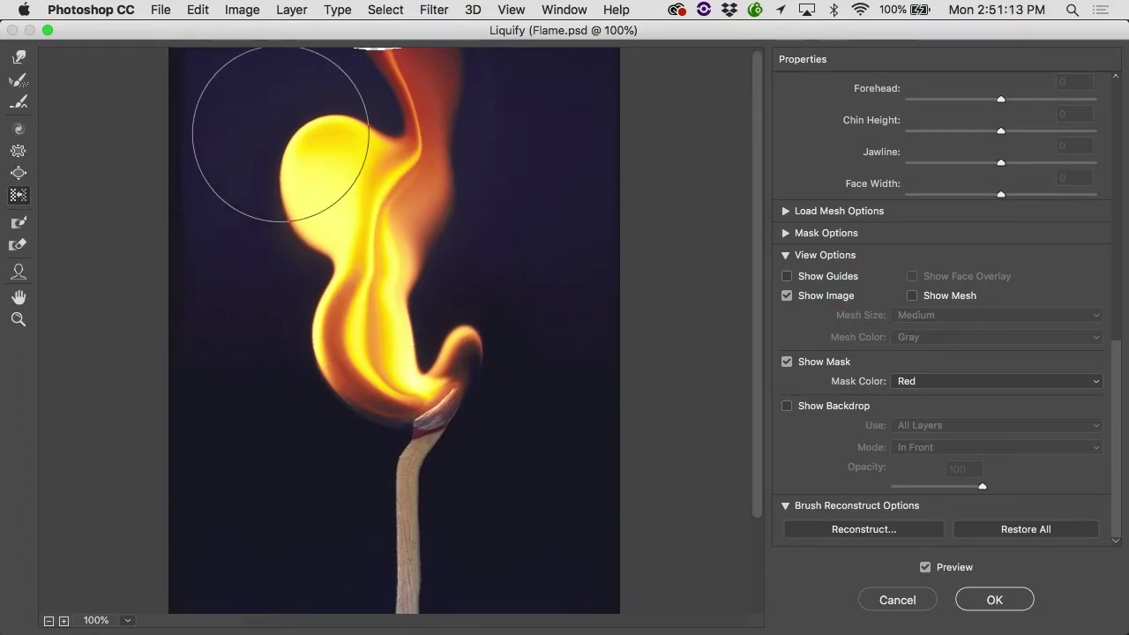
pyautogui.scroll(15, 947, 269)
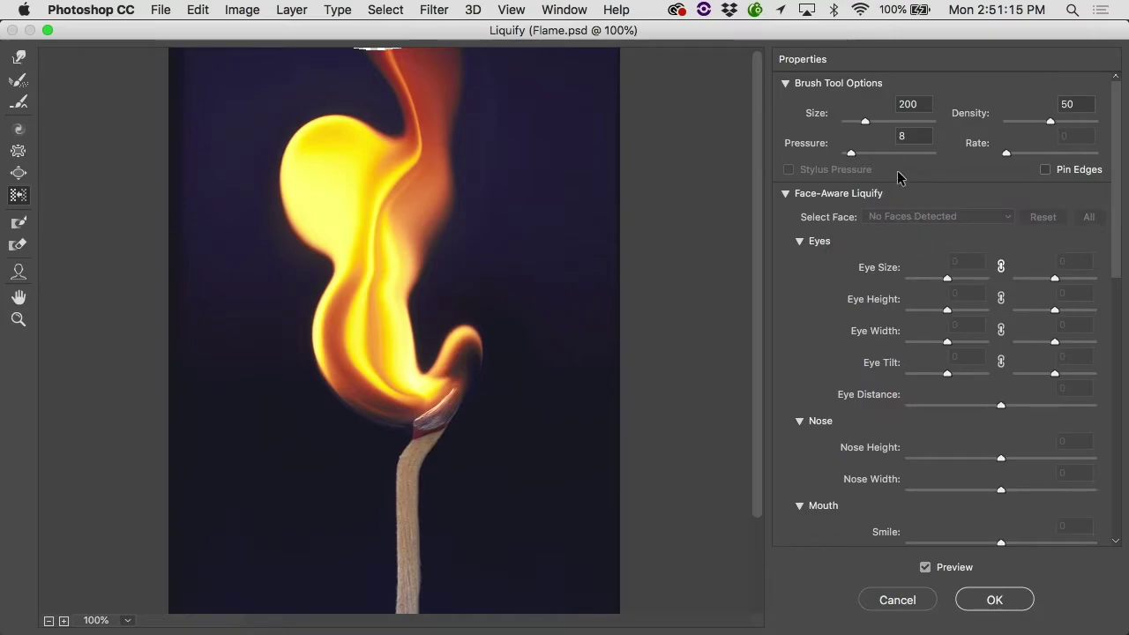
pyautogui.click(869, 154)
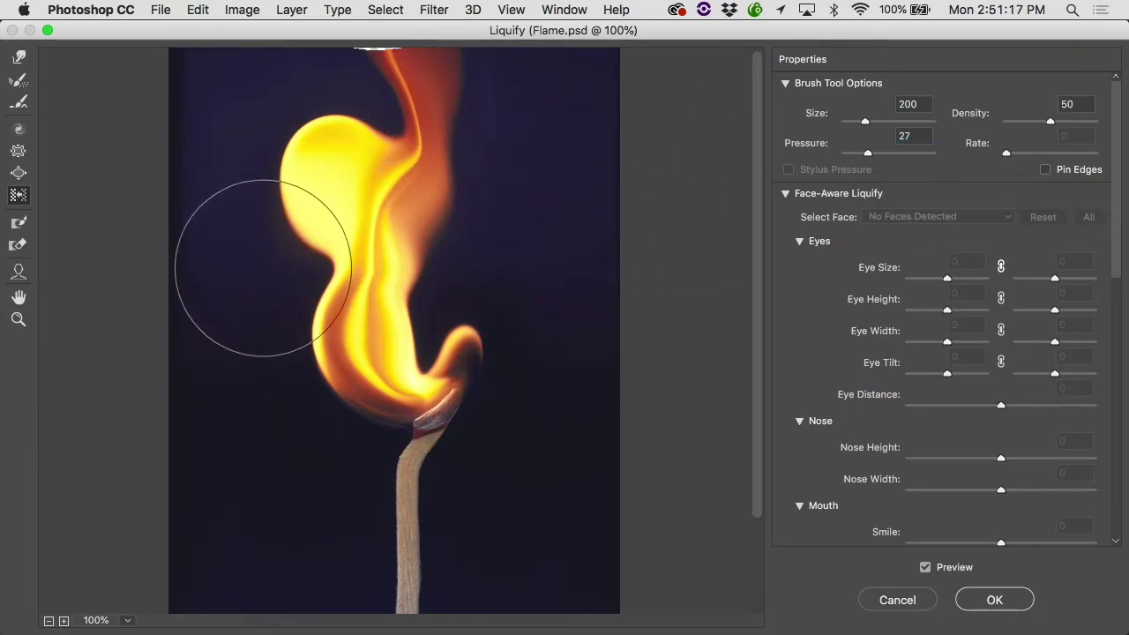
pyautogui.moveTo(257, 259)
pyautogui.mouseDown()
pyautogui.moveTo(257, 84)
pyautogui.moveTo(263, 101)
pyautogui.mouseUp()
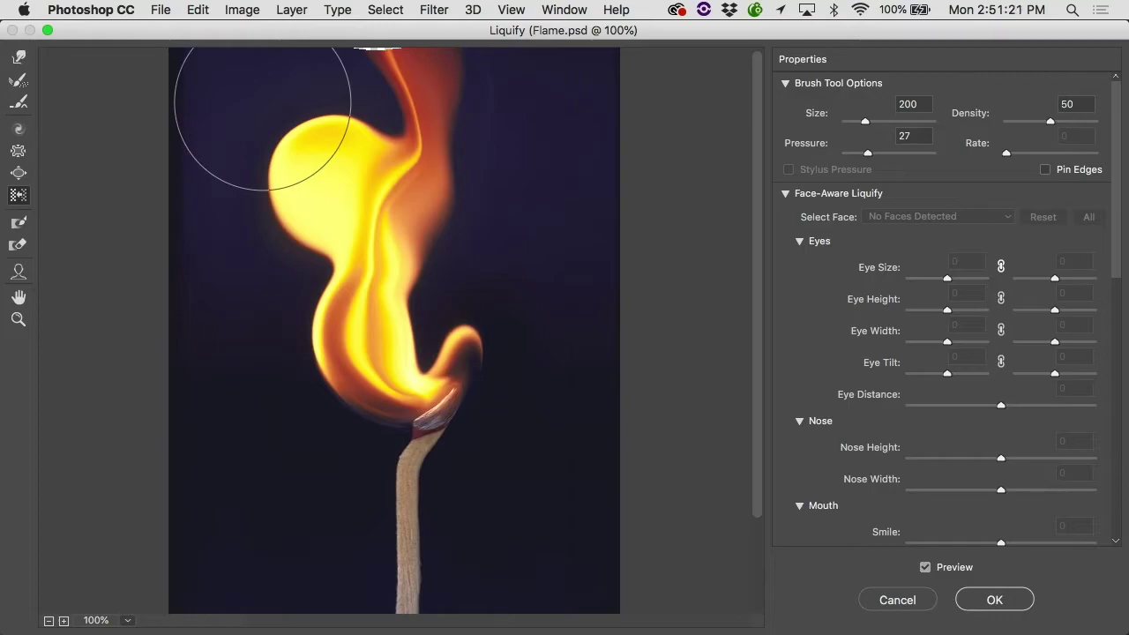
pyautogui.moveTo(263, 101); pyautogui.dragTo(290, 188)
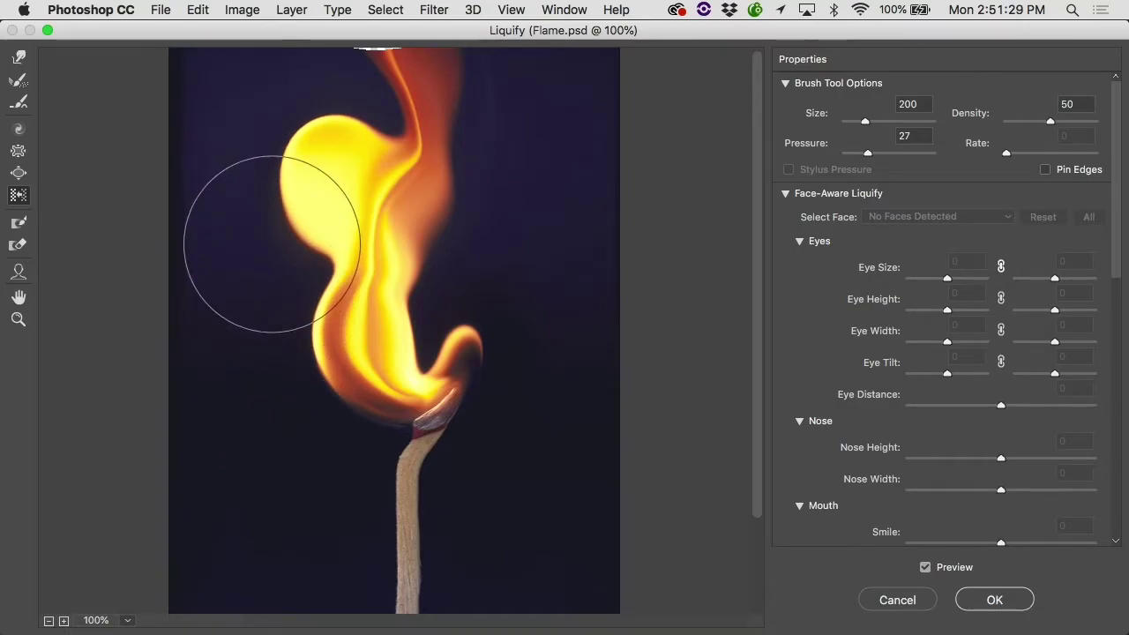
pyautogui.moveTo(271, 245)
pyautogui.mouseDown()
pyautogui.moveTo(281, 128)
pyautogui.moveTo(276, 197)
pyautogui.moveTo(267, 142)
pyautogui.mouseUp()
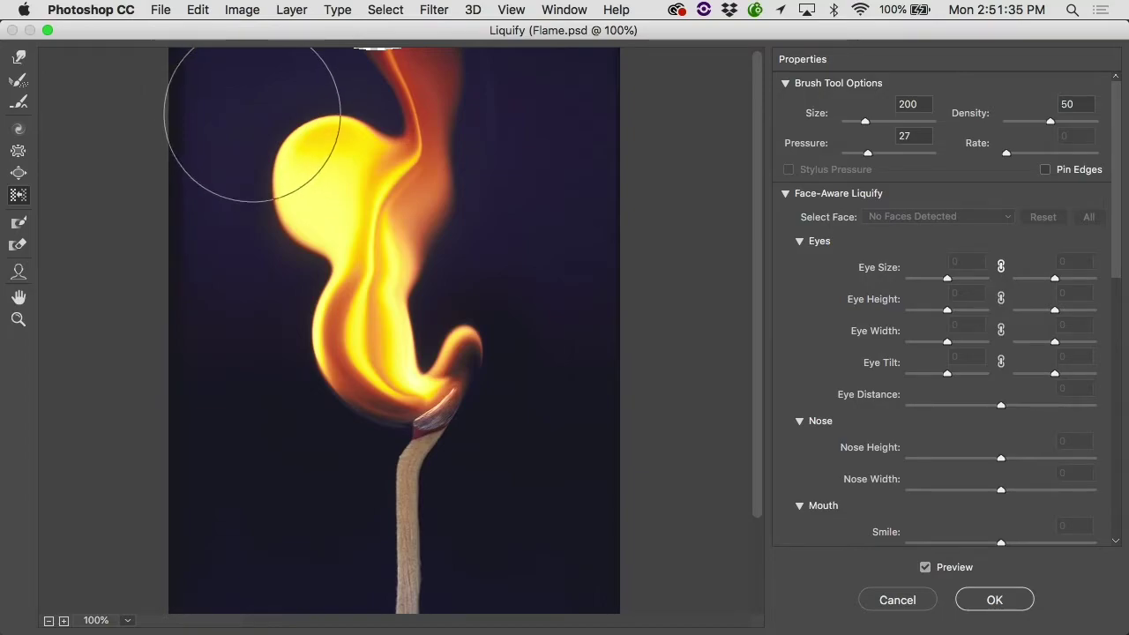
# Step: Push the yellow bulge up toward the tip and warp the flame's upper right side
pyautogui.moveTo(252, 115)
pyautogui.mouseDown()
pyautogui.moveTo(270, 75)
pyautogui.moveTo(323, 100)
pyautogui.moveTo(386, 76)
pyautogui.moveTo(446, 94)
pyautogui.moveTo(500, 70)
pyautogui.moveTo(515, 77)
pyautogui.moveTo(498, 99)
pyautogui.moveTo(479, 93)
pyautogui.moveTo(453, 276)
pyautogui.moveTo(453, 429)
pyautogui.moveTo(468, 526)
pyautogui.mouseUp()
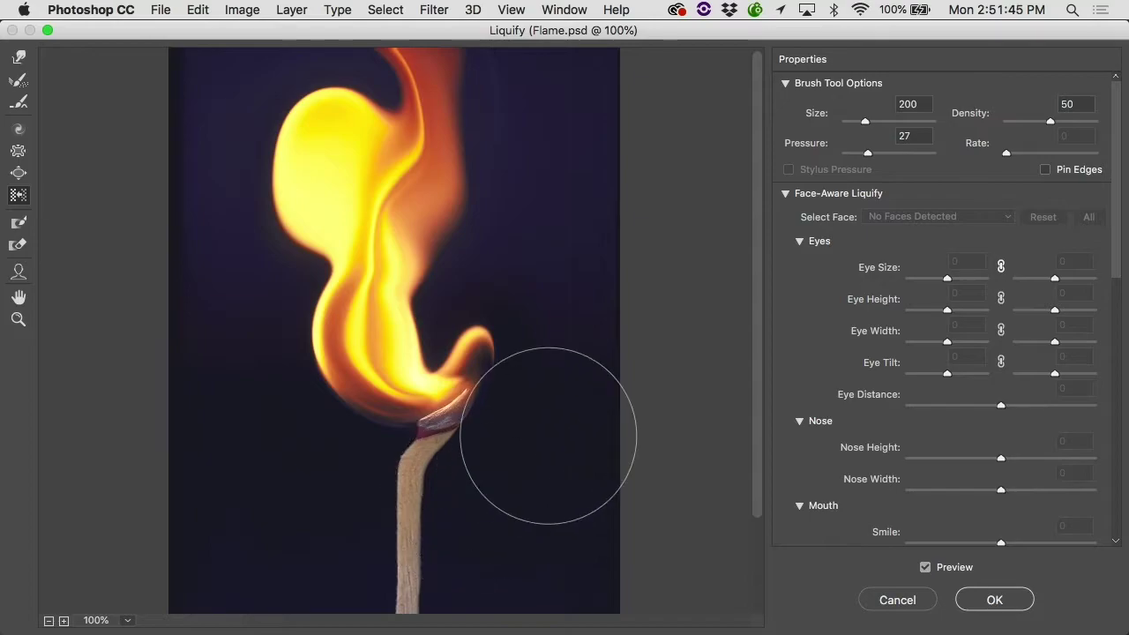
pyautogui.moveTo(587, 415)
pyautogui.mouseDown()
pyautogui.moveTo(441, 419)
pyautogui.moveTo(277, 398)
pyautogui.moveTo(252, 411)
pyautogui.moveTo(252, 177)
pyautogui.moveTo(373, 71)
pyautogui.moveTo(508, 153)
pyautogui.moveTo(516, 479)
pyautogui.moveTo(227, 428)
pyautogui.moveTo(244, 126)
pyautogui.moveTo(520, 110)
pyautogui.mouseUp()
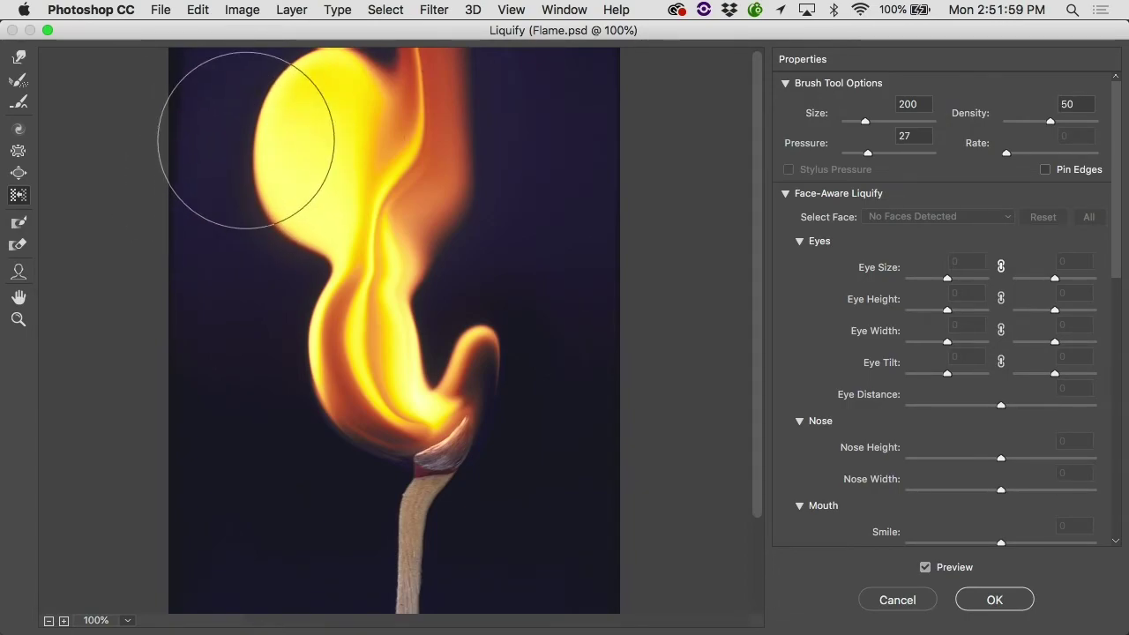
pyautogui.moveTo(246, 139)
pyautogui.mouseDown()
pyautogui.moveTo(240, 200)
pyautogui.moveTo(247, 117)
pyautogui.moveTo(302, 59)
pyautogui.moveTo(443, 55)
pyautogui.moveTo(502, 109)
pyautogui.moveTo(532, 191)
pyautogui.moveTo(507, 135)
pyautogui.moveTo(416, 59)
pyautogui.moveTo(556, 109)
pyautogui.moveTo(506, 100)
pyautogui.moveTo(464, 110)
pyautogui.moveTo(506, 195)
pyautogui.mouseUp()
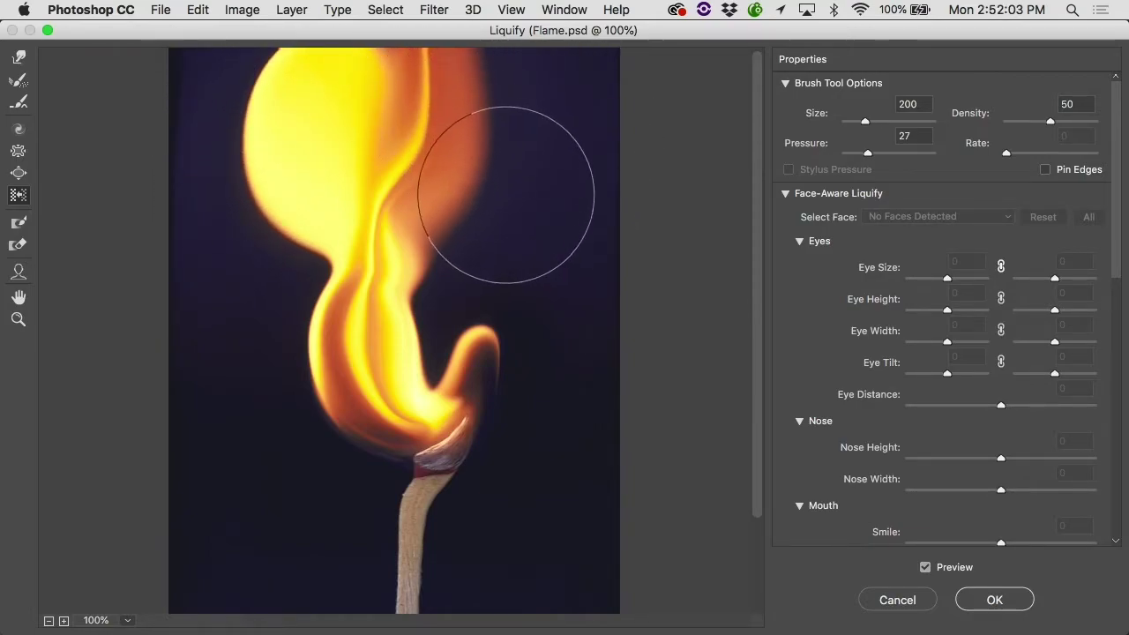
pyautogui.moveTo(239, 189)
pyautogui.mouseDown()
pyautogui.moveTo(252, 76)
pyautogui.moveTo(265, 75)
pyautogui.mouseUp()
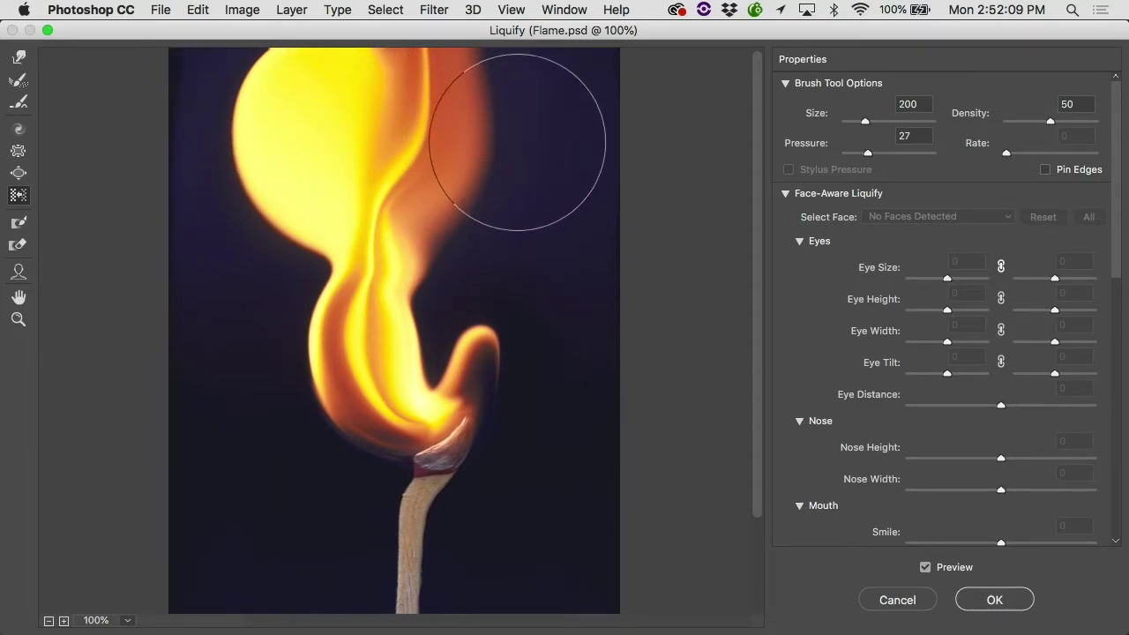
pyautogui.moveTo(504, 139)
pyautogui.mouseDown()
pyautogui.moveTo(472, 75)
pyautogui.moveTo(425, 61)
pyautogui.moveTo(355, 55)
pyautogui.moveTo(291, 62)
pyautogui.moveTo(262, 79)
pyautogui.moveTo(245, 126)
pyautogui.moveTo(247, 185)
pyautogui.moveTo(270, 225)
pyautogui.moveTo(492, 148)
pyautogui.moveTo(511, 97)
pyautogui.moveTo(376, 51)
pyautogui.moveTo(265, 90)
pyautogui.moveTo(258, 180)
pyautogui.moveTo(274, 259)
pyautogui.moveTo(270, 188)
pyautogui.moveTo(299, 329)
pyautogui.moveTo(358, 413)
pyautogui.moveTo(418, 436)
pyautogui.mouseUp()
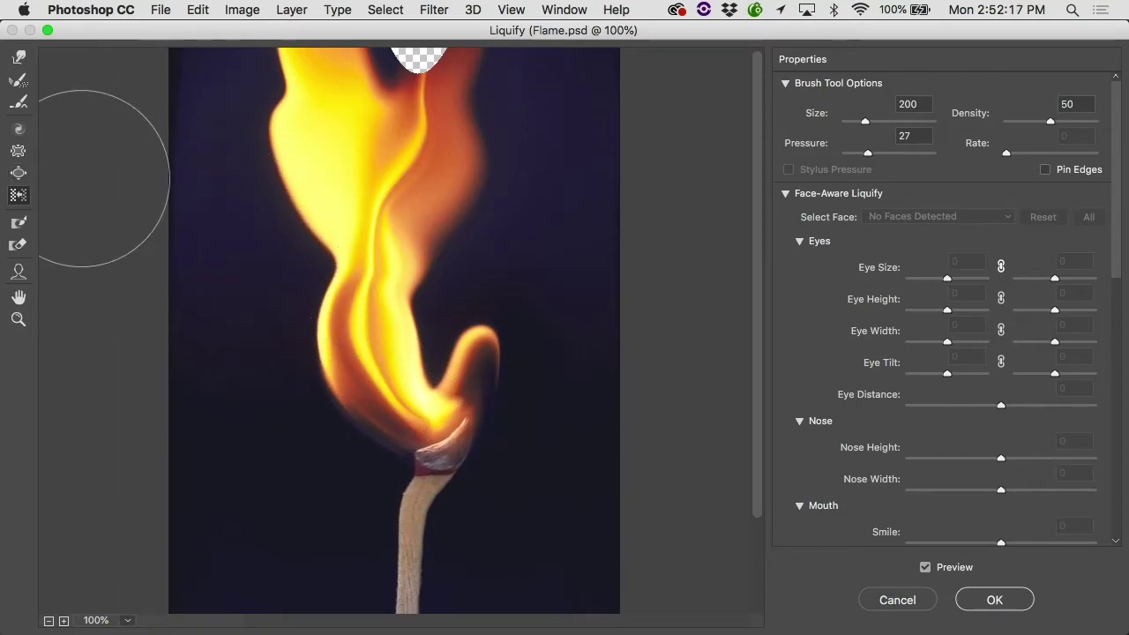
pyautogui.moveTo(539, 139)
pyautogui.mouseDown()
pyautogui.moveTo(395, 200)
pyautogui.moveTo(479, 244)
pyautogui.moveTo(406, 327)
pyautogui.mouseUp()
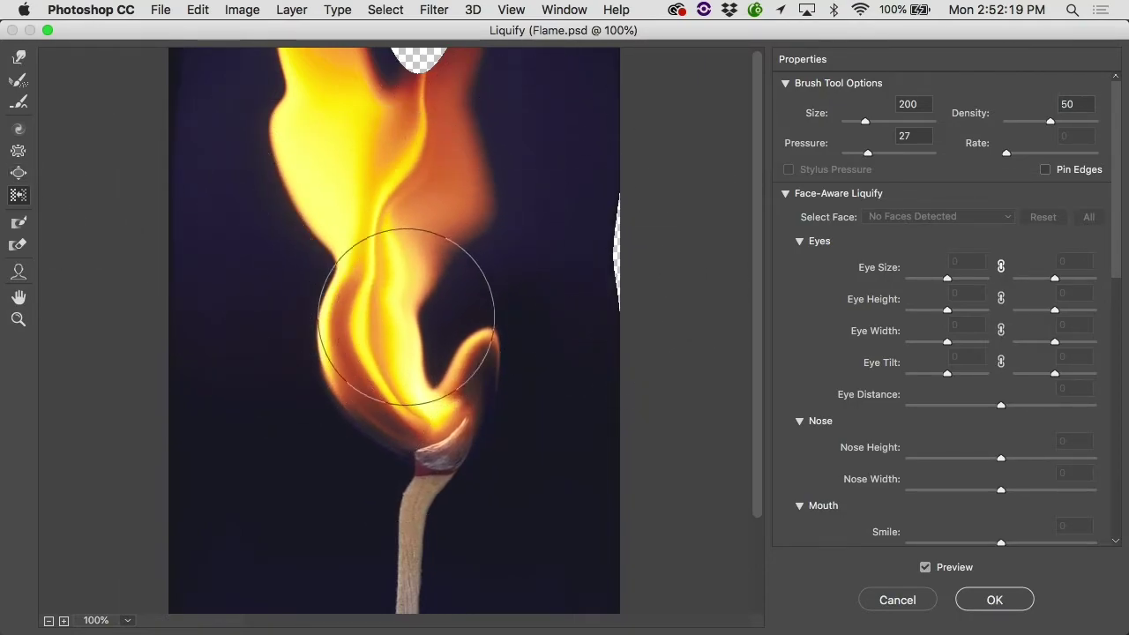
# Step: Cancel Liquify and close Flame.psd without saving
pyautogui.click(899, 602)
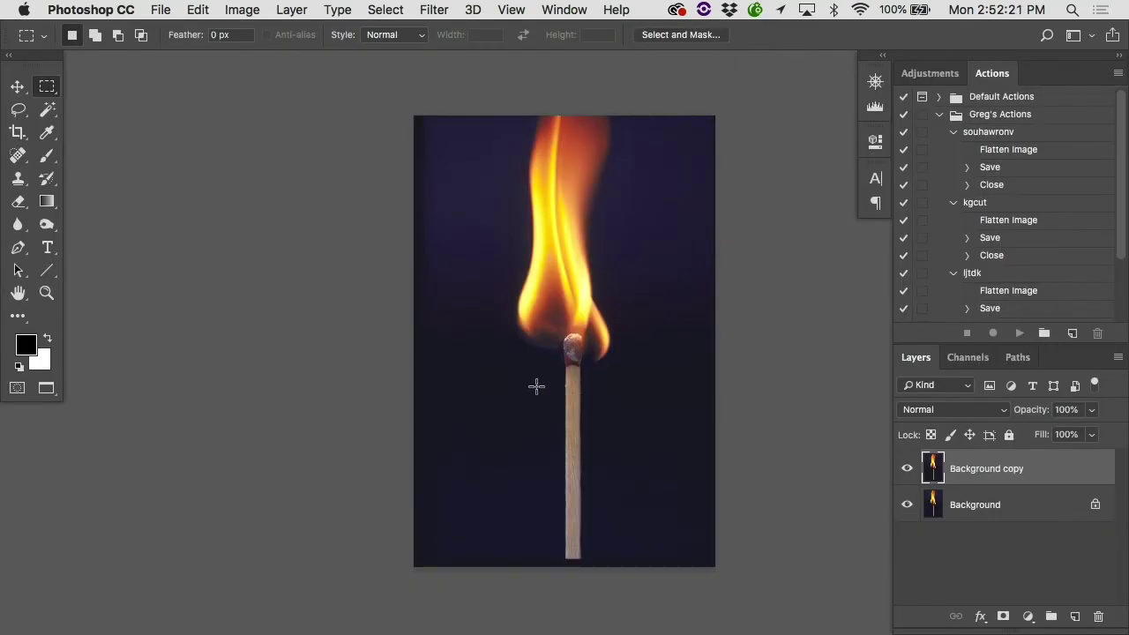
pyautogui.press('super+w')
pyautogui.click(494, 253)
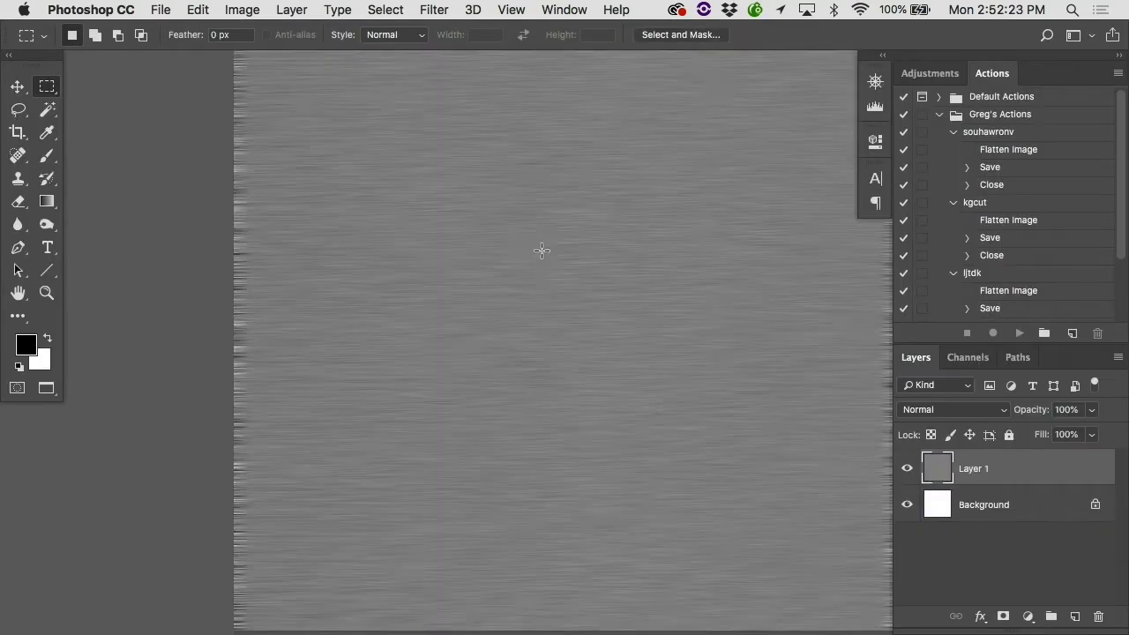
# Step: Read page 4 of the lecture notes PDF on Motion Blur and wood grain, then return to Photoshop
pyautogui.moveTo(433, 617)
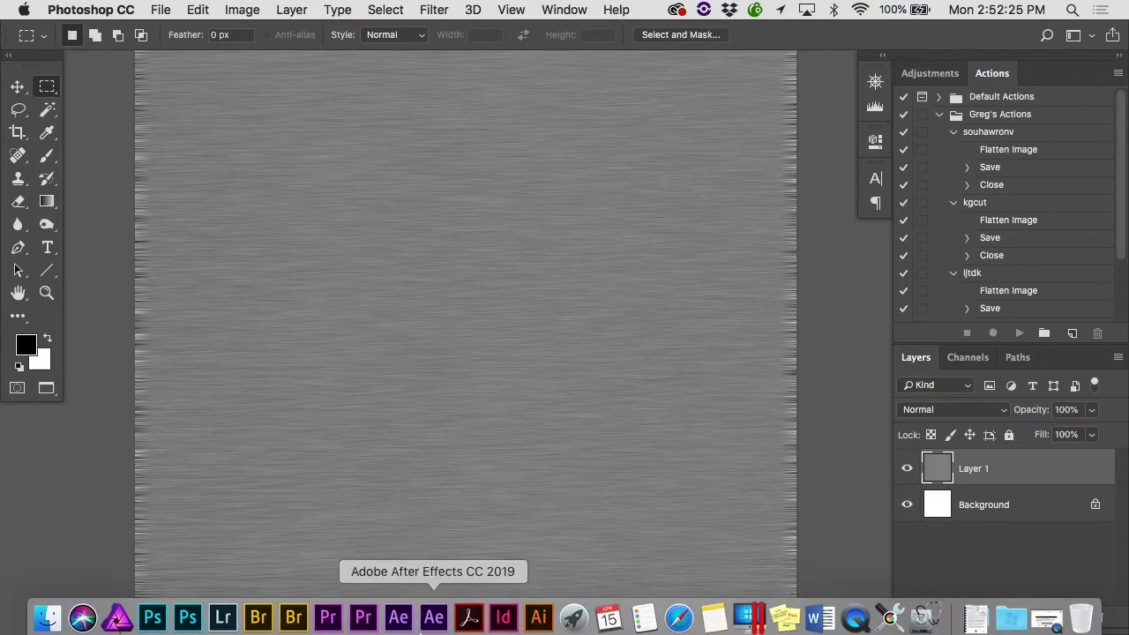
pyautogui.click(471, 612)
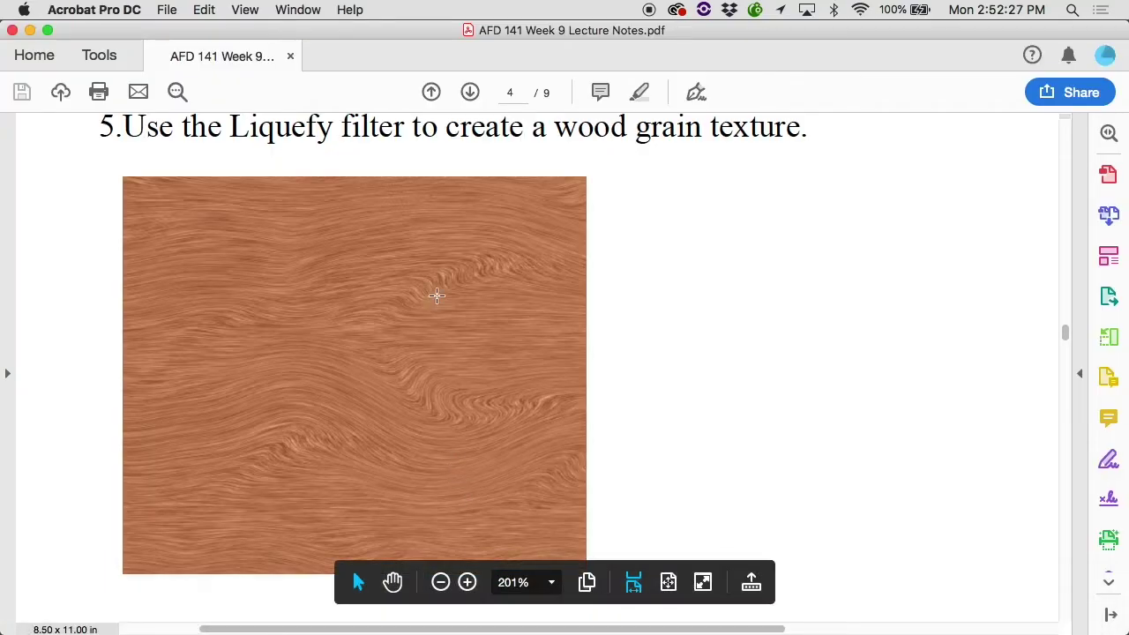
pyautogui.scroll(10, 436, 297)
pyautogui.scroll(10, 436, 296)
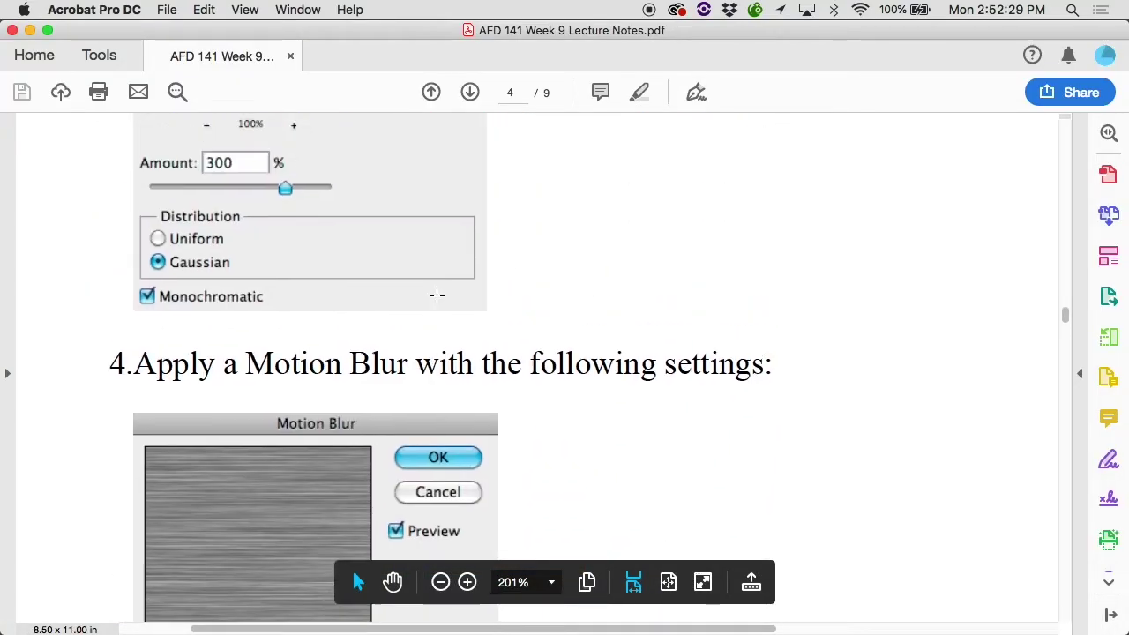
pyautogui.scroll(-10, 436, 296)
pyautogui.scroll(-15, 435, 297)
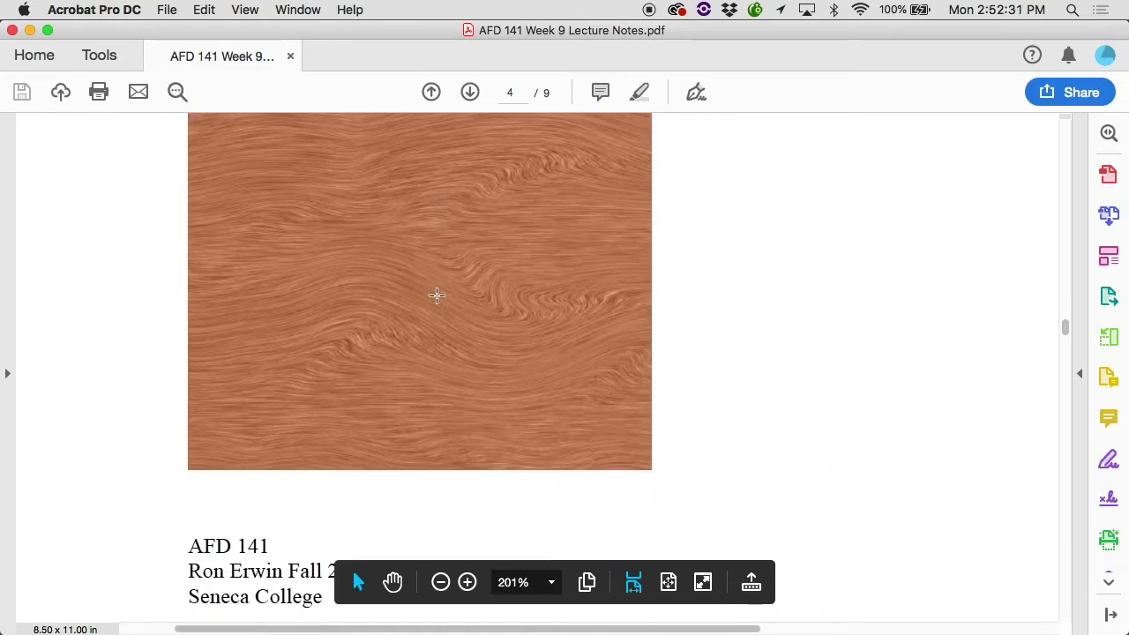
pyautogui.scroll(10, 436, 303)
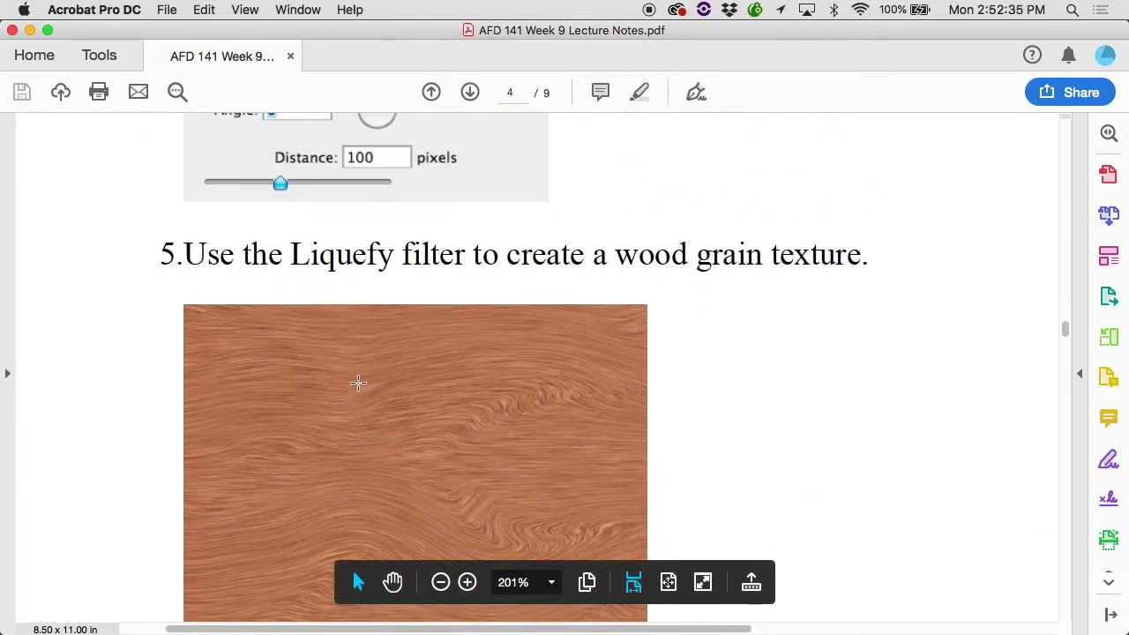
pyautogui.scroll(-2, 348, 384)
pyautogui.scroll(-1, 348, 385)
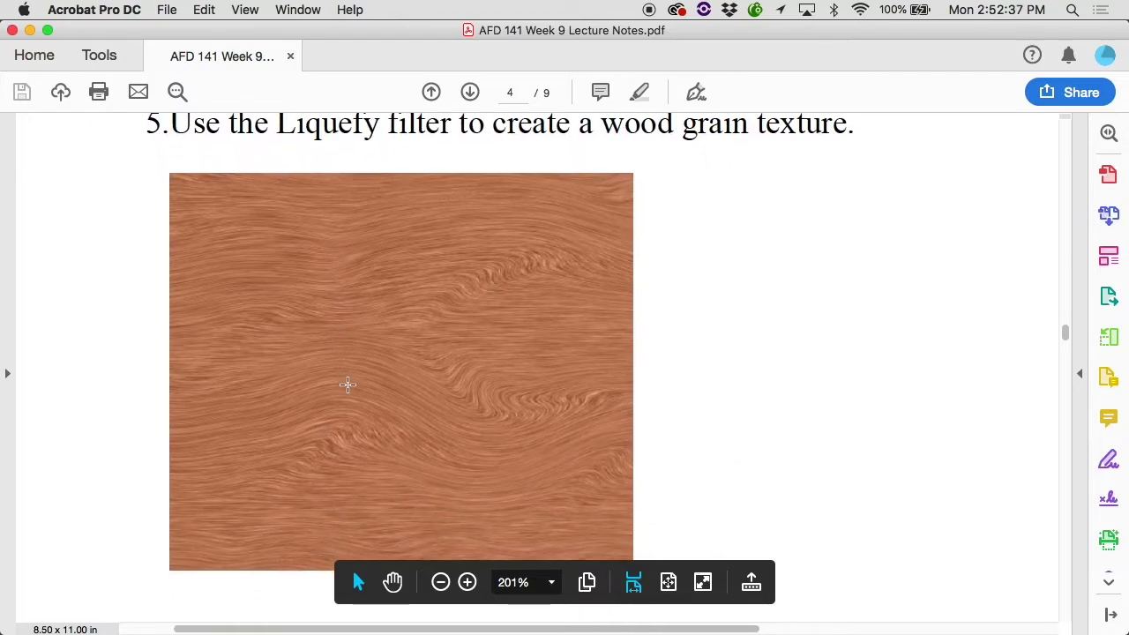
pyautogui.scroll(-5, 347, 385)
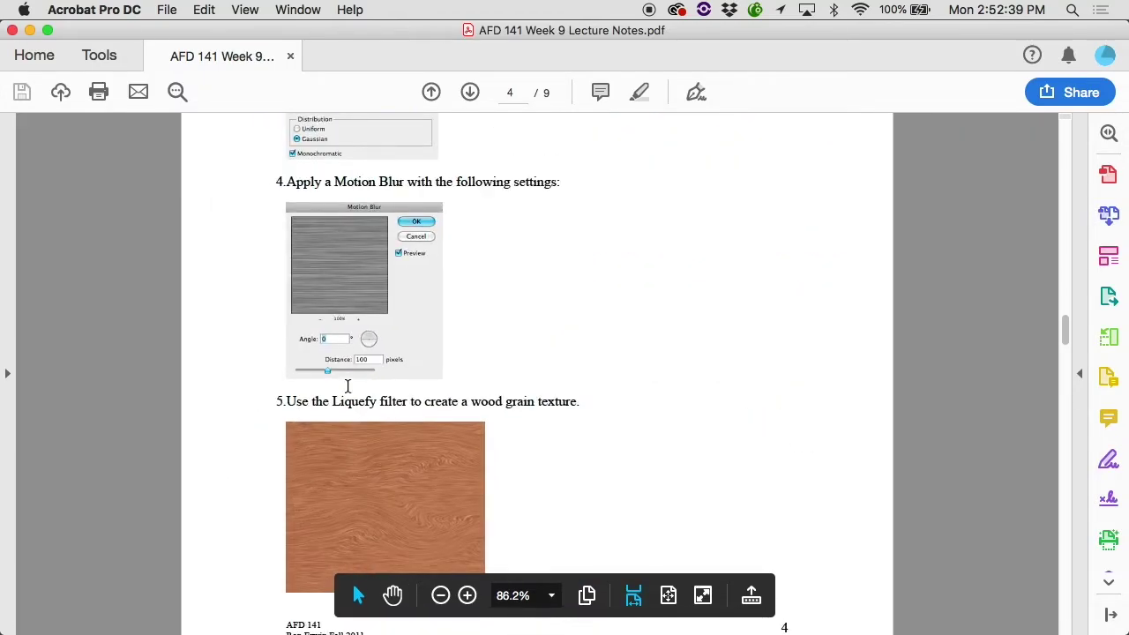
pyautogui.click(187, 627)
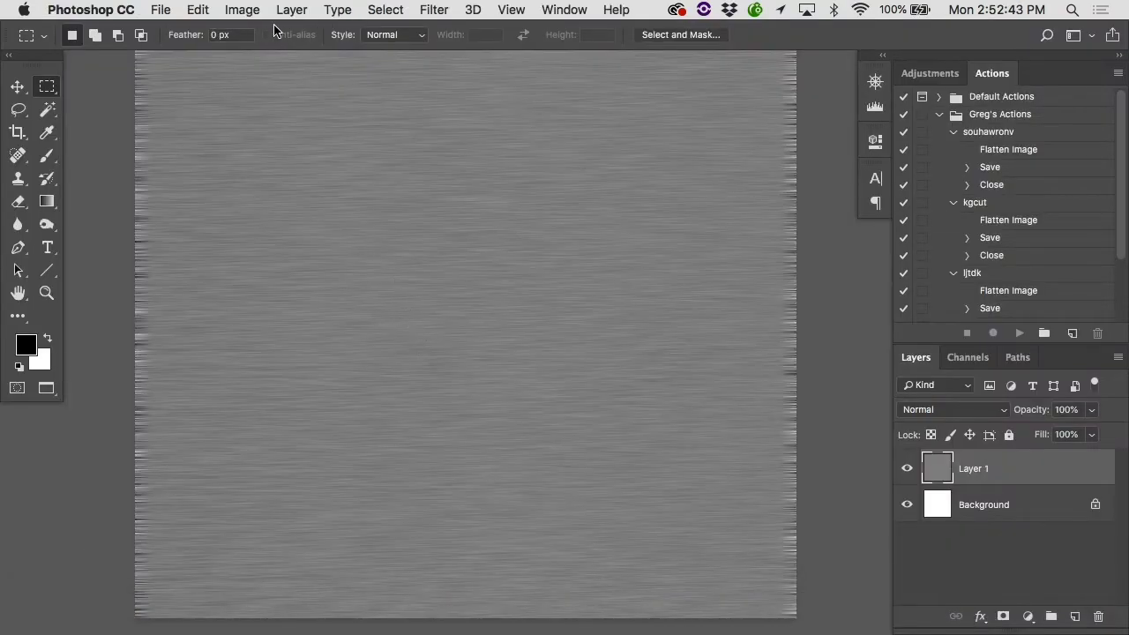
# Step: Open Hue/Saturation on the grey texture, move the dialog aside, and shift Hue to +13
pyautogui.click(244, 11)
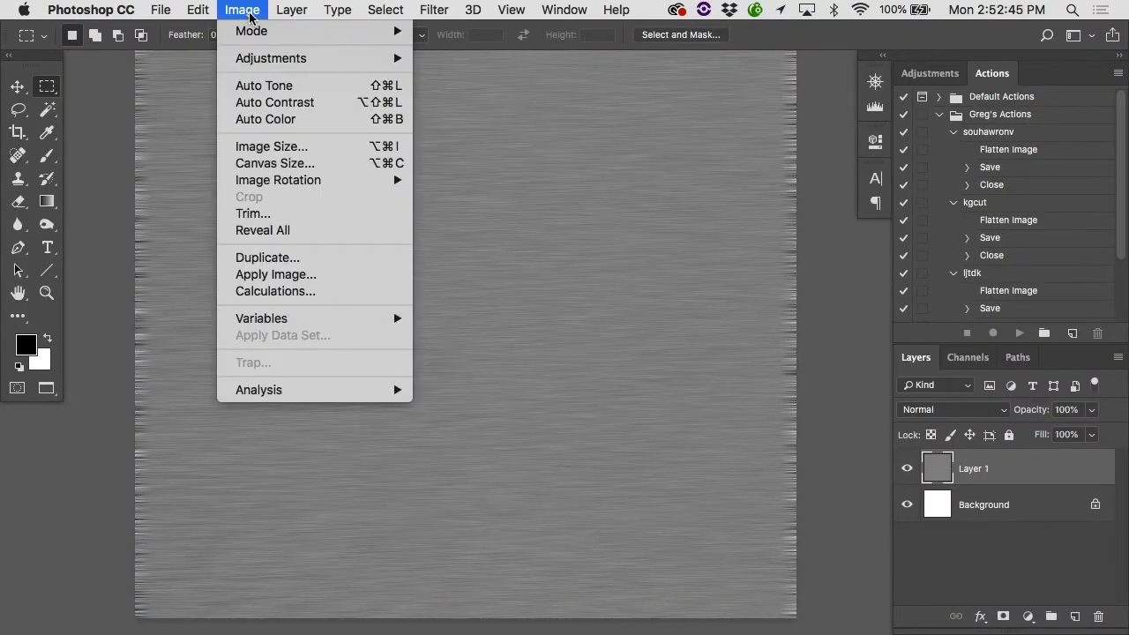
pyautogui.moveTo(253, 62)
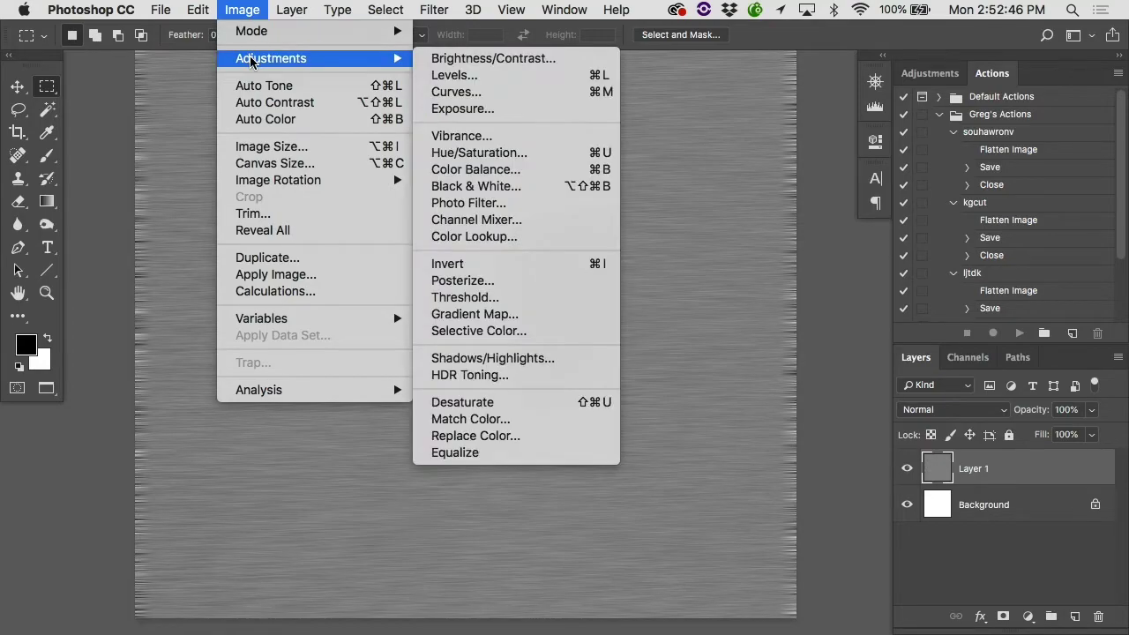
pyautogui.click(479, 153)
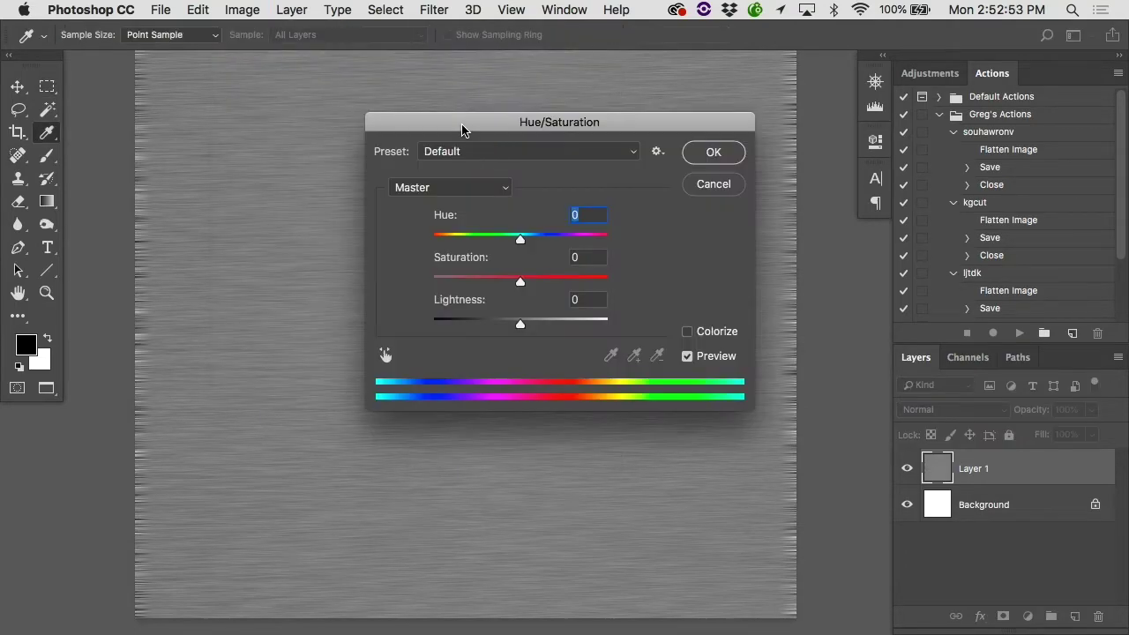
pyautogui.moveTo(462, 130); pyautogui.dragTo(736, 106)
pyautogui.hscroll(4, 535, 200)
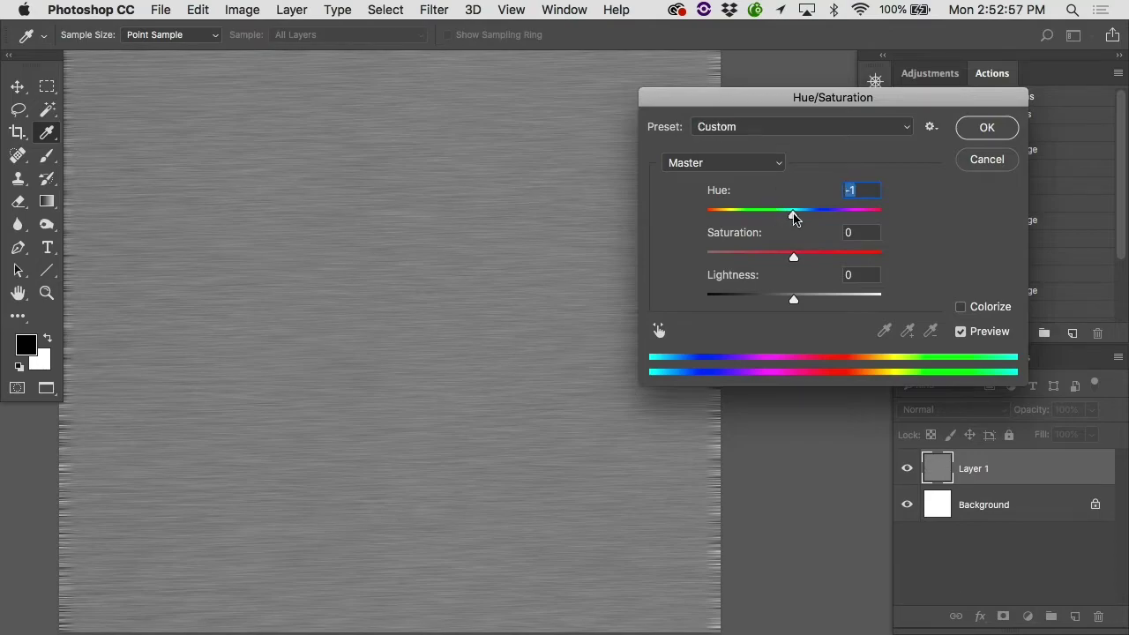
pyautogui.moveTo(793, 217)
pyautogui.mouseDown()
pyautogui.moveTo(728, 217)
pyautogui.moveTo(838, 219)
pyautogui.moveTo(737, 217)
pyautogui.moveTo(808, 217)
pyautogui.mouseUp()
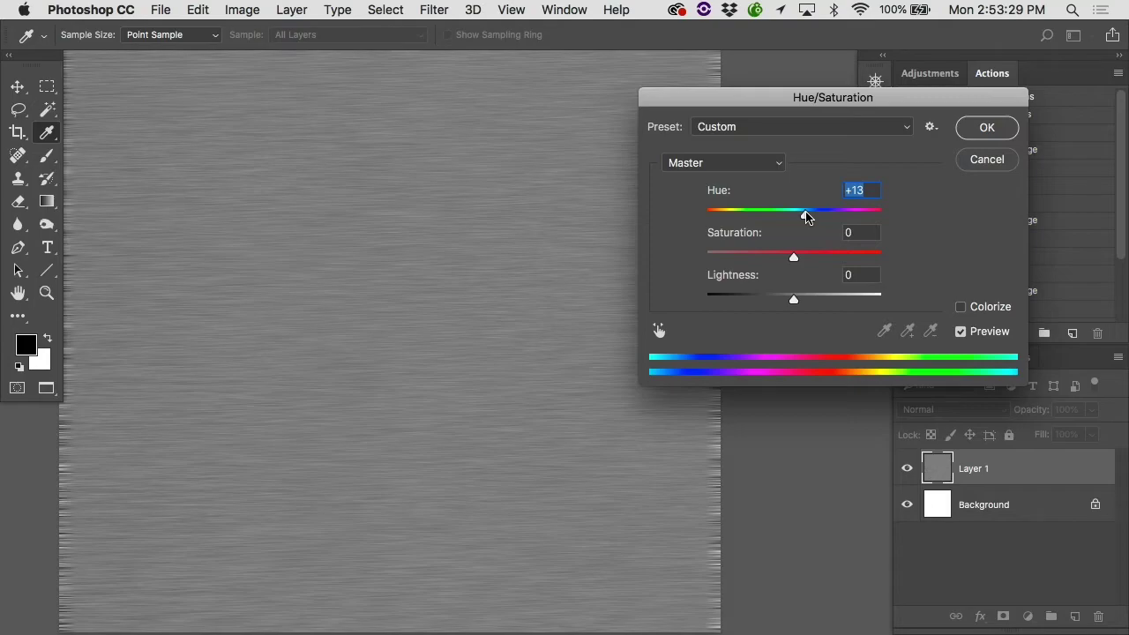
# Step: Colorize Layer 1 with Hue 31 and Saturation 22 and apply it
pyautogui.click(960, 307)
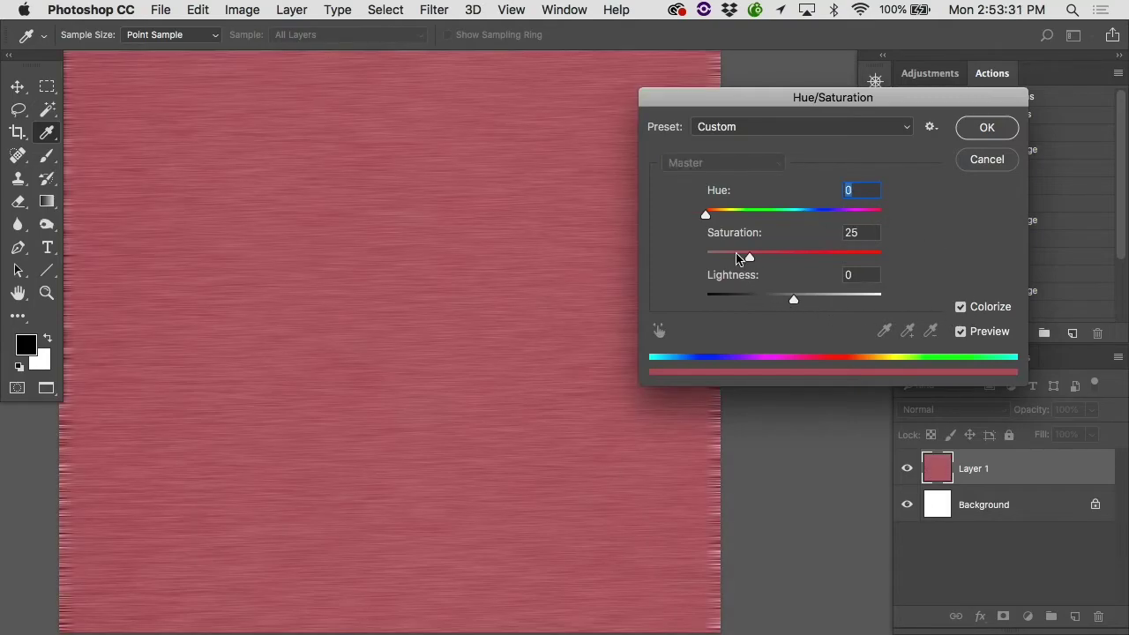
pyautogui.moveTo(706, 214)
pyautogui.mouseDown()
pyautogui.moveTo(806, 213)
pyautogui.moveTo(728, 208)
pyautogui.mouseUp()
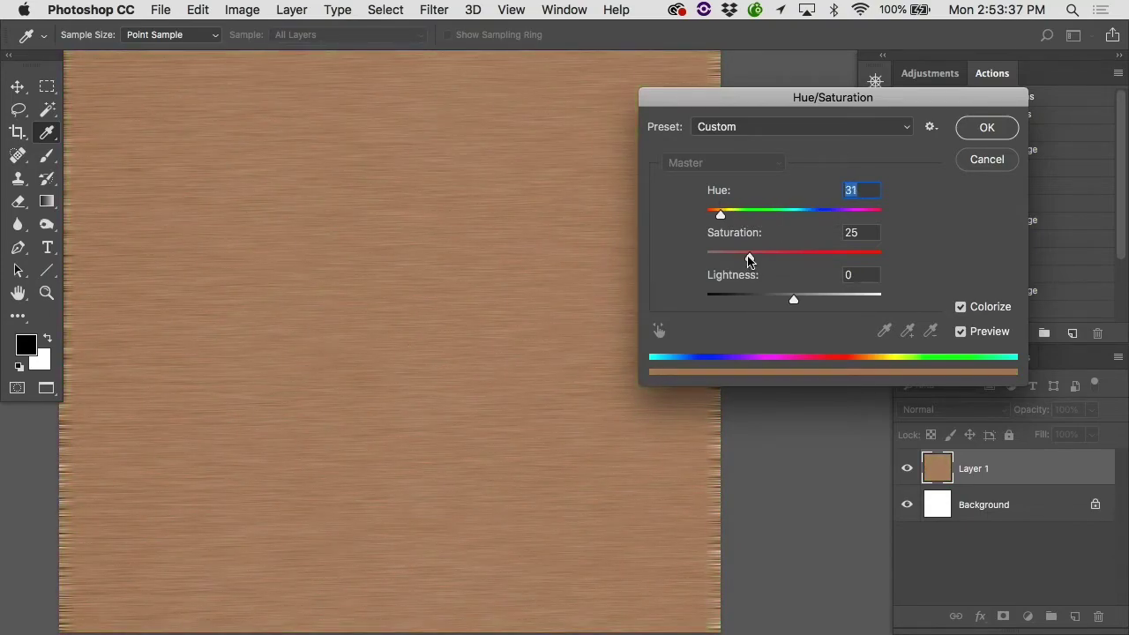
pyautogui.moveTo(752, 257); pyautogui.dragTo(779, 258)
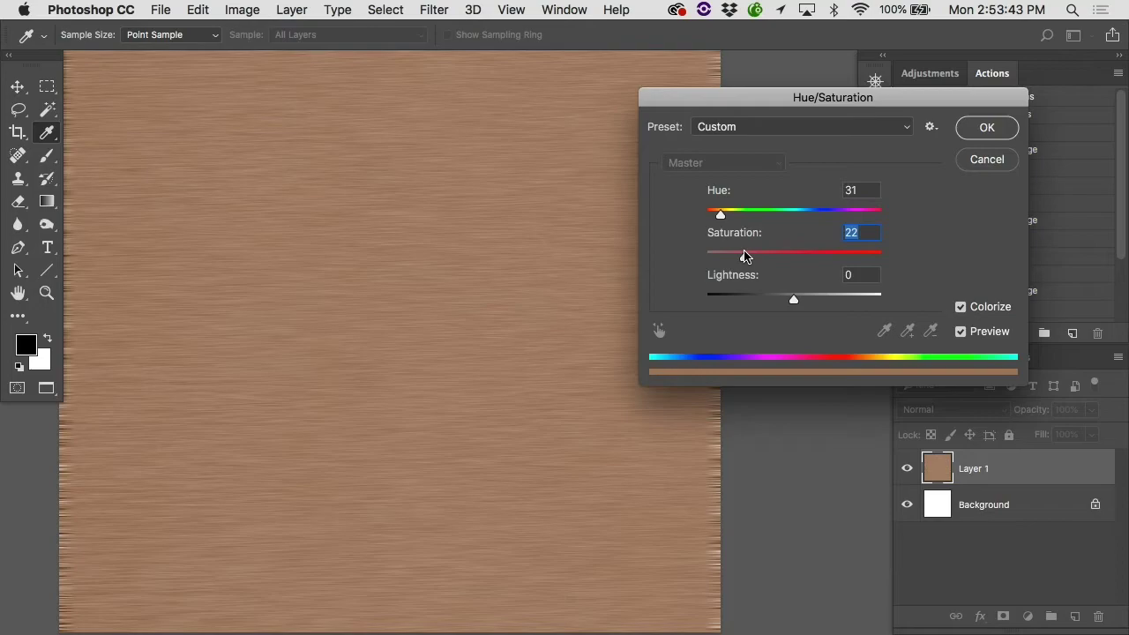
pyautogui.click(972, 132)
pyautogui.hscroll(-5, 499, 348)
pyautogui.scroll(-2, 499, 348)
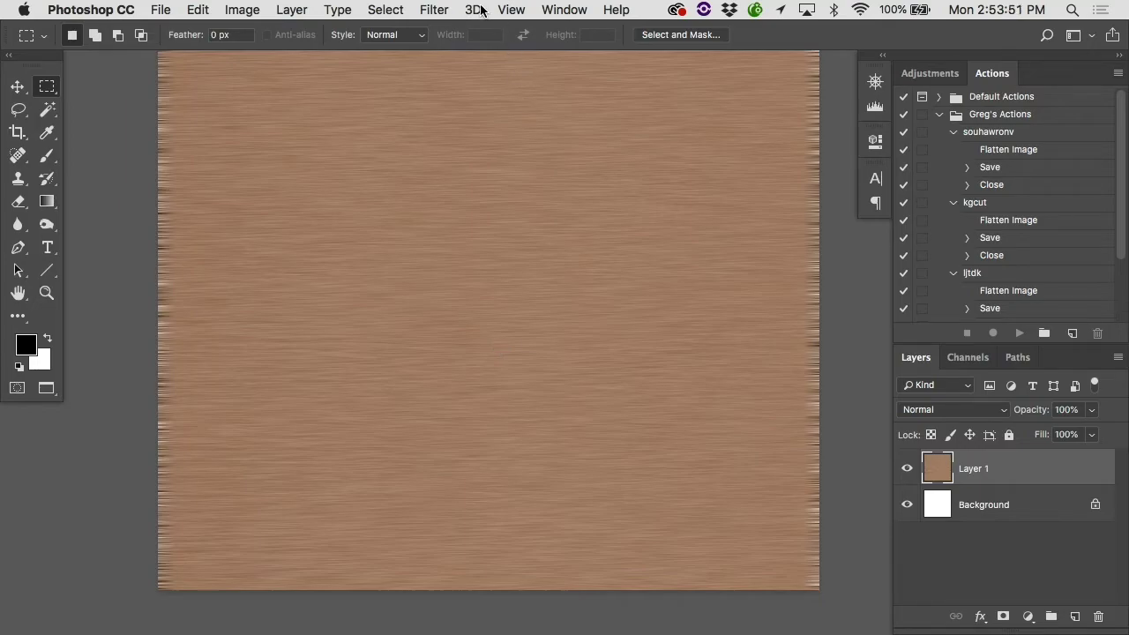
# Step: Open the Liquify filter on the brown texture
pyautogui.click(434, 9)
pyautogui.moveTo(499, 258)
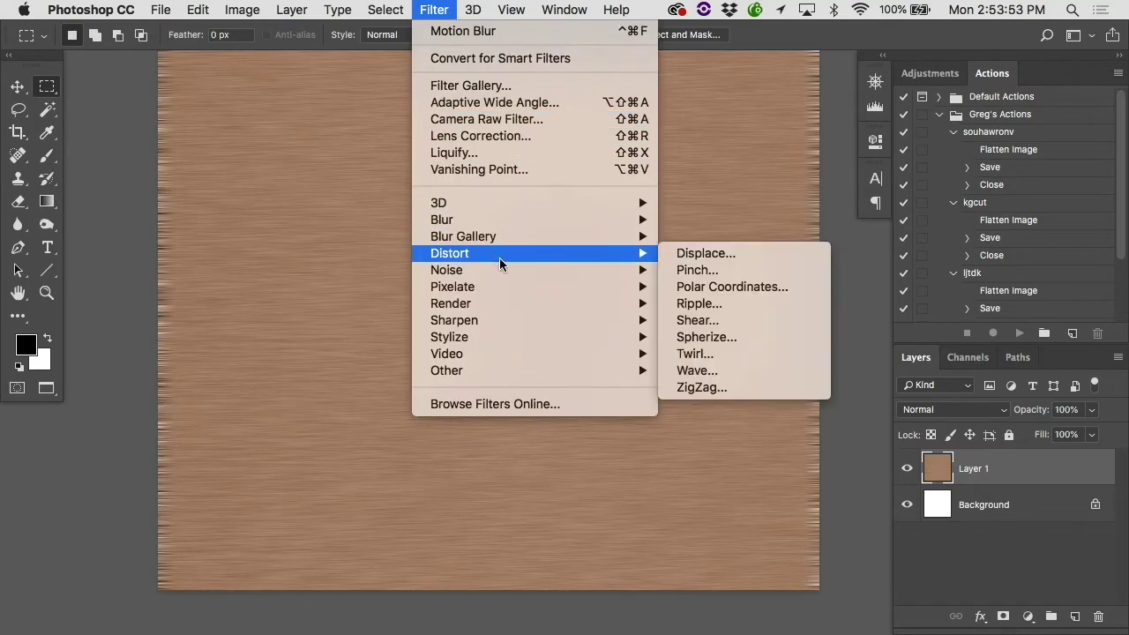
pyautogui.click(499, 154)
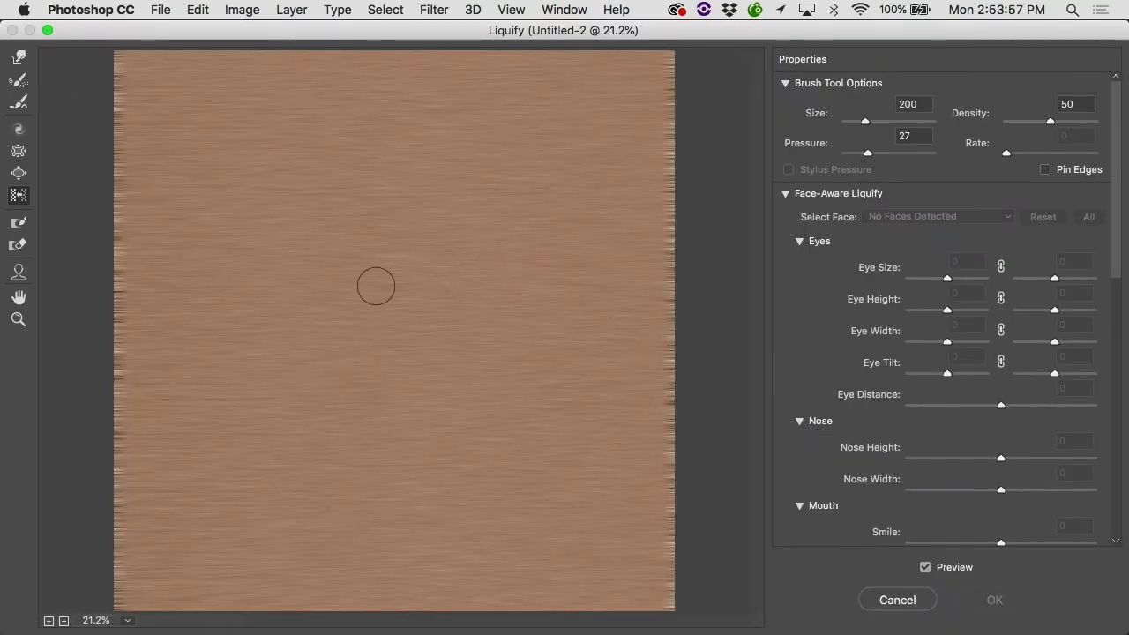
# Step: With Forward Warp at brush size 500, push the straight grain into gentle waves
pyautogui.click(19, 57)
pyautogui.moveTo(328, 161); pyautogui.dragTo(376, 187)
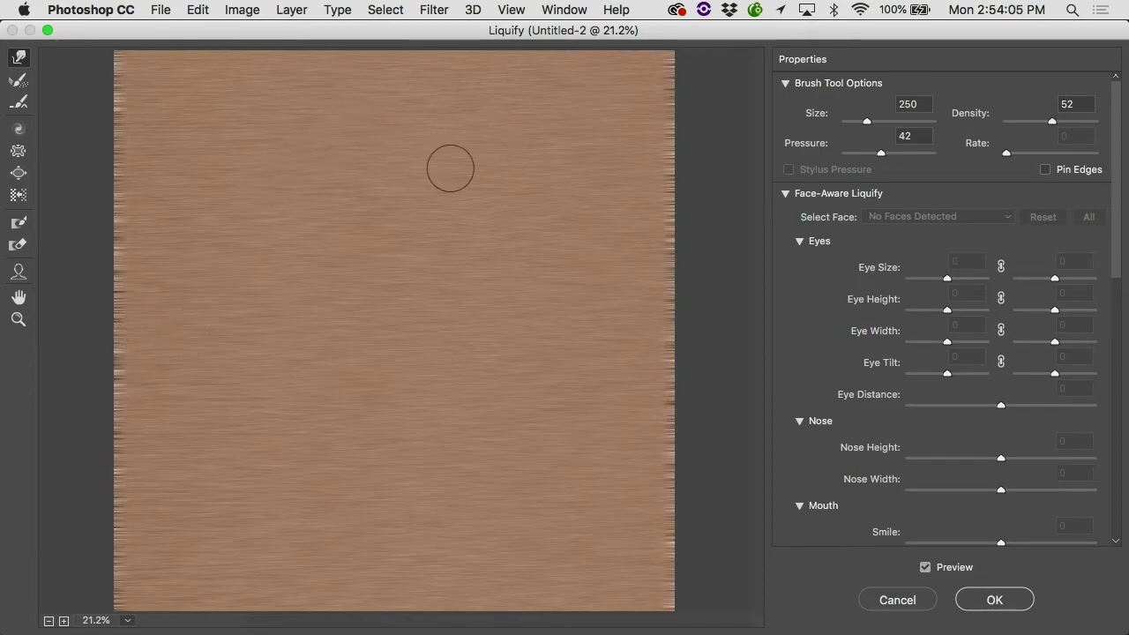
pyautogui.press(']')
pyautogui.press(']')
pyautogui.press(']')
pyautogui.press(']')
pyautogui.press(']')
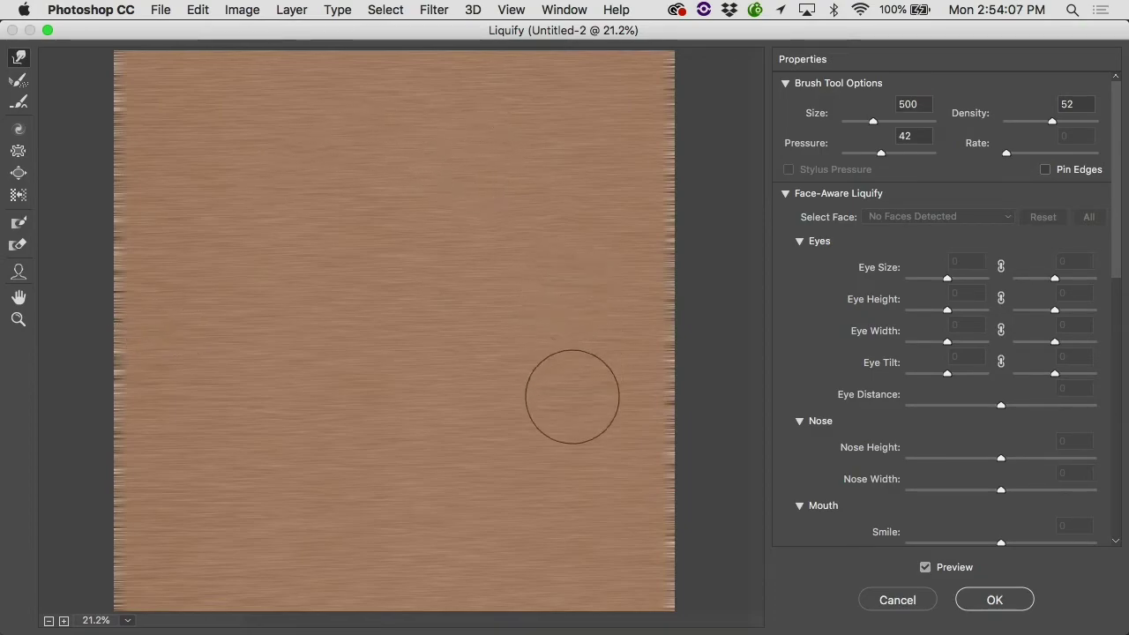
pyautogui.moveTo(572, 397)
pyautogui.mouseDown()
pyautogui.moveTo(448, 439)
pyautogui.moveTo(429, 404)
pyautogui.moveTo(297, 396)
pyautogui.moveTo(205, 344)
pyautogui.mouseUp()
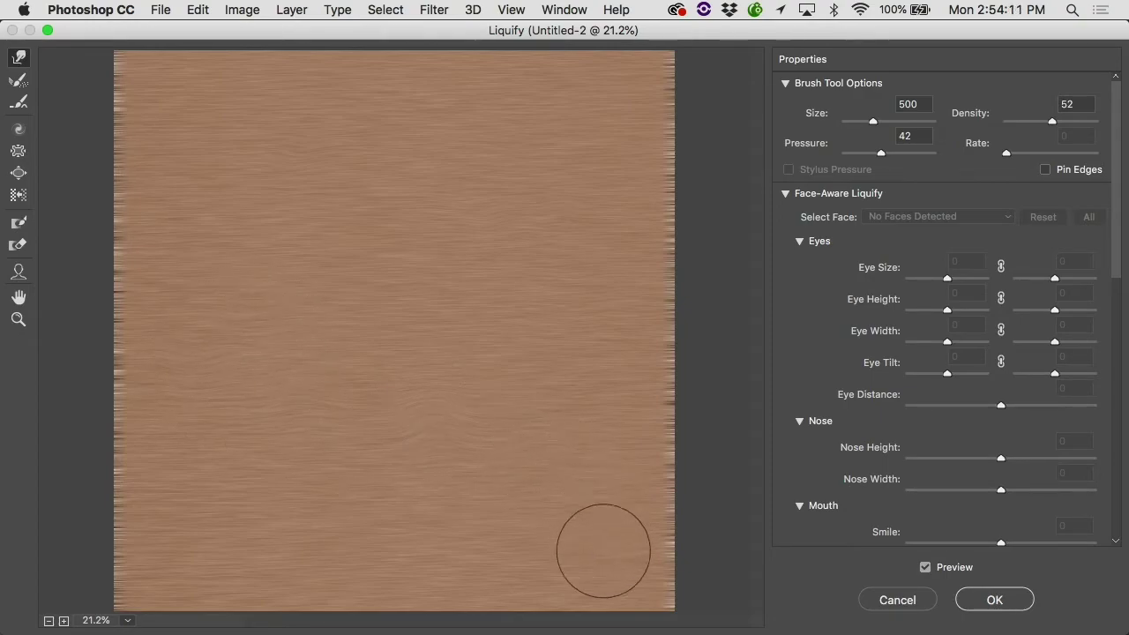
# Step: Twirl and pucker the grain with brush sizes from 700 down to 300 to add ripples and knots
pyautogui.click(19, 129)
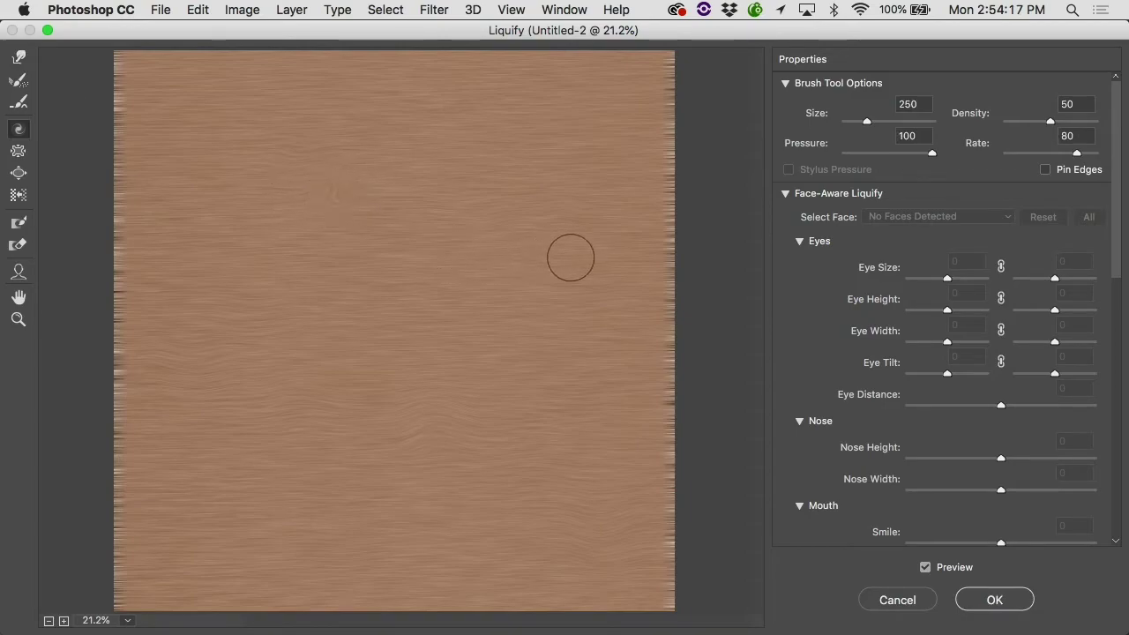
pyautogui.press('s')
pyautogui.press(']')
pyautogui.press(']')
pyautogui.press(']')
pyautogui.press(']')
pyautogui.press(']')
pyautogui.moveTo(582, 306); pyautogui.dragTo(587, 346)
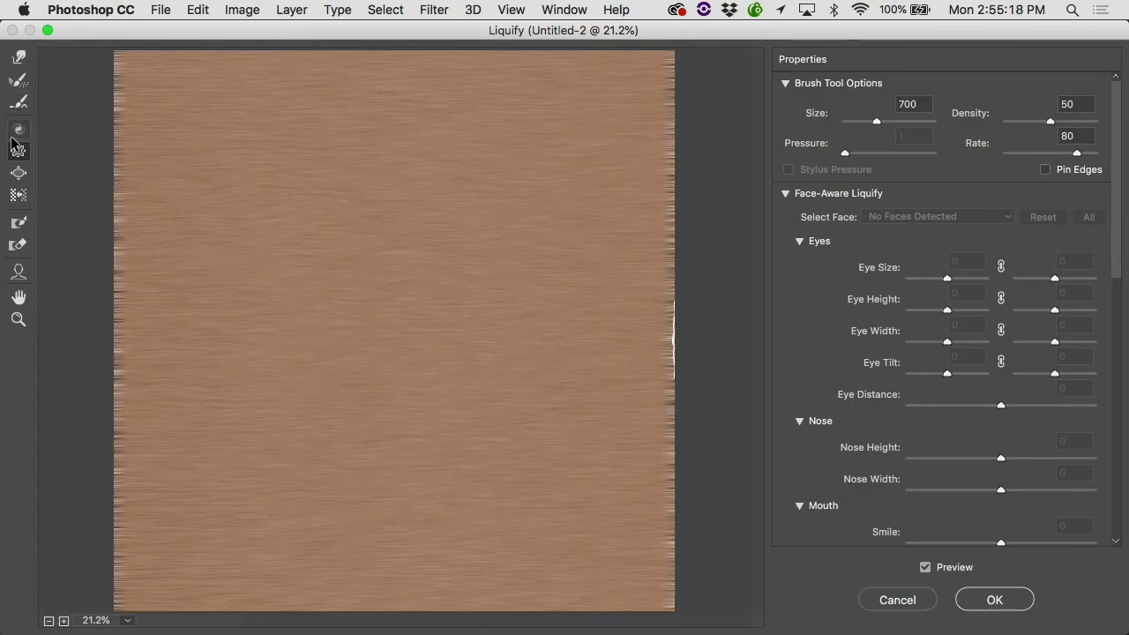
pyautogui.press('[')
pyautogui.press('[')
pyautogui.press('[')
pyautogui.press('[')
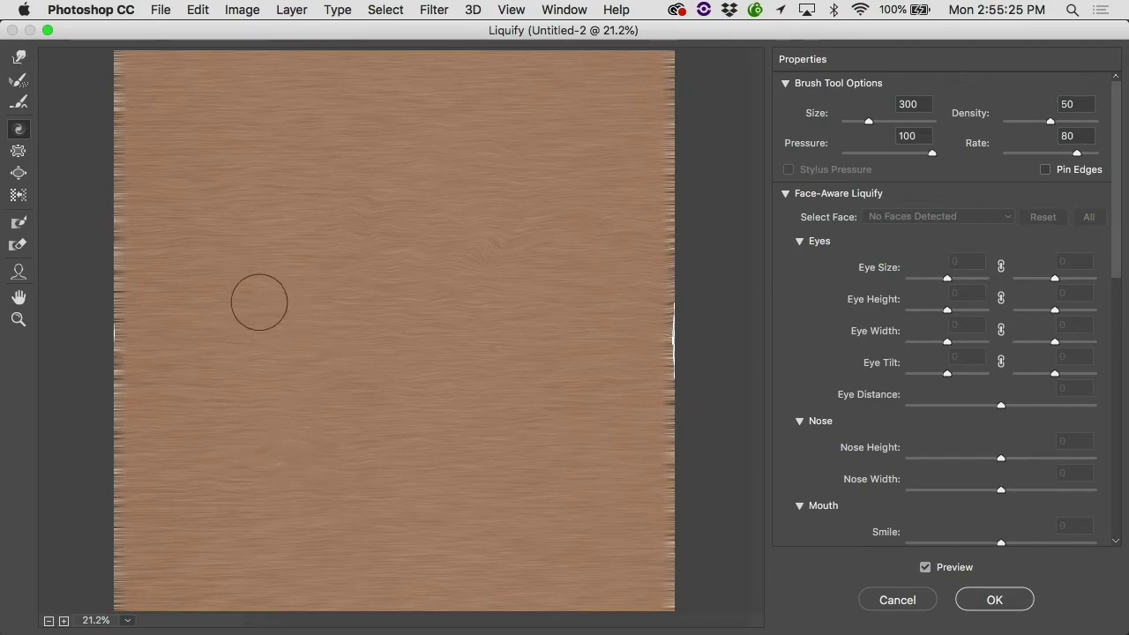
pyautogui.press('alt')
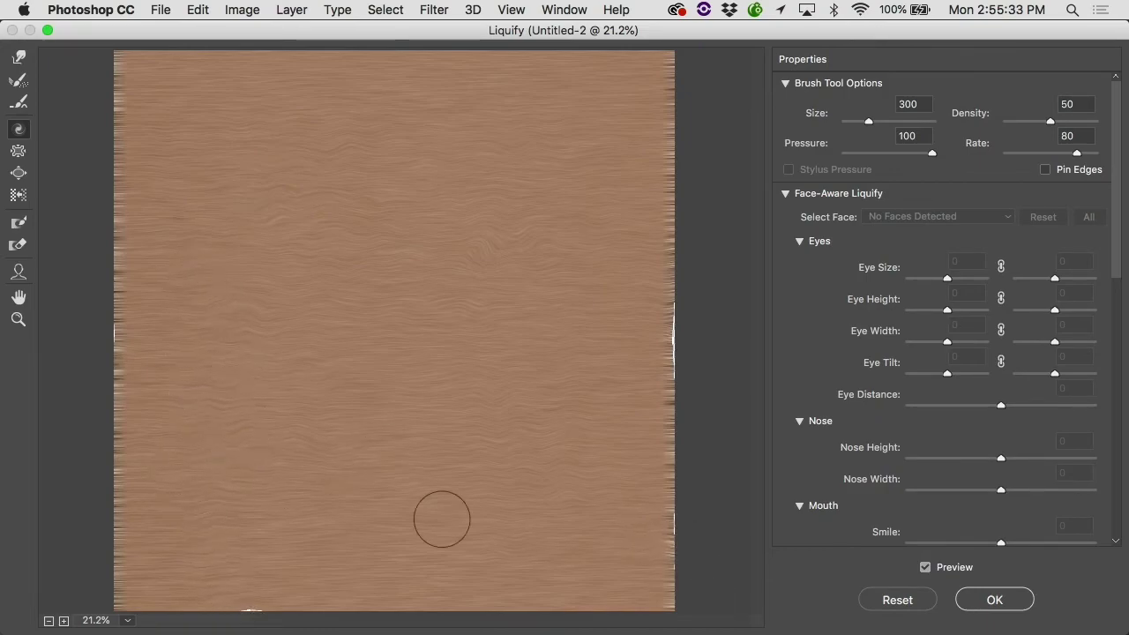
pyautogui.press('w')
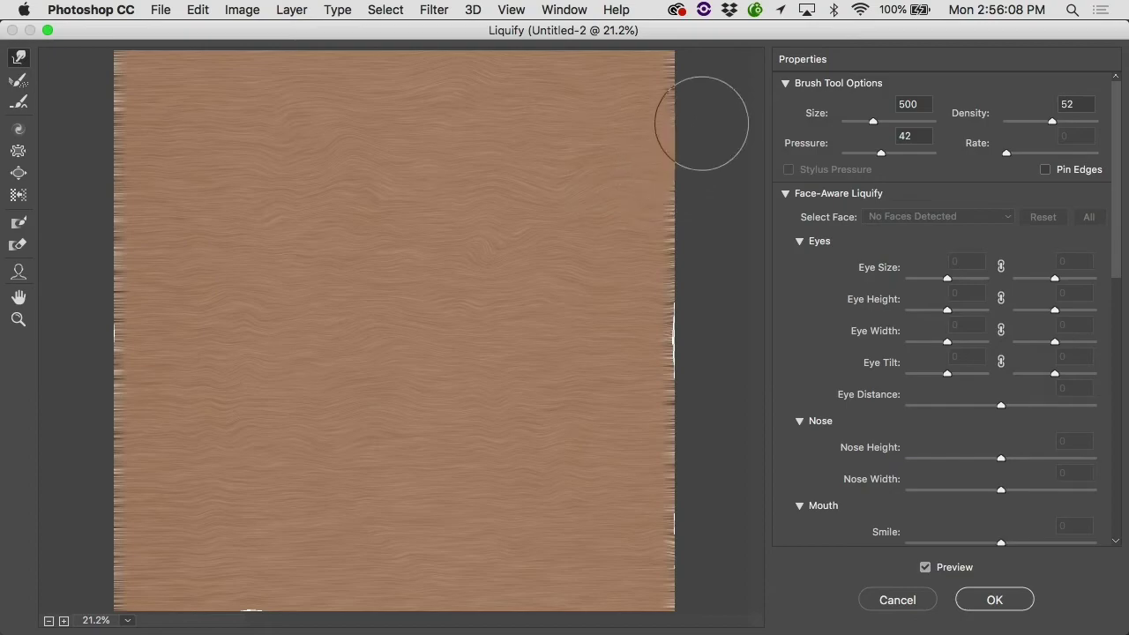
# Step: Push the ragged right edge to hide white streaks, zooming the preview to 33.3%
pyautogui.moveTo(676, 303)
pyautogui.mouseDown()
pyautogui.moveTo(717, 357)
pyautogui.moveTo(675, 335)
pyautogui.mouseUp()
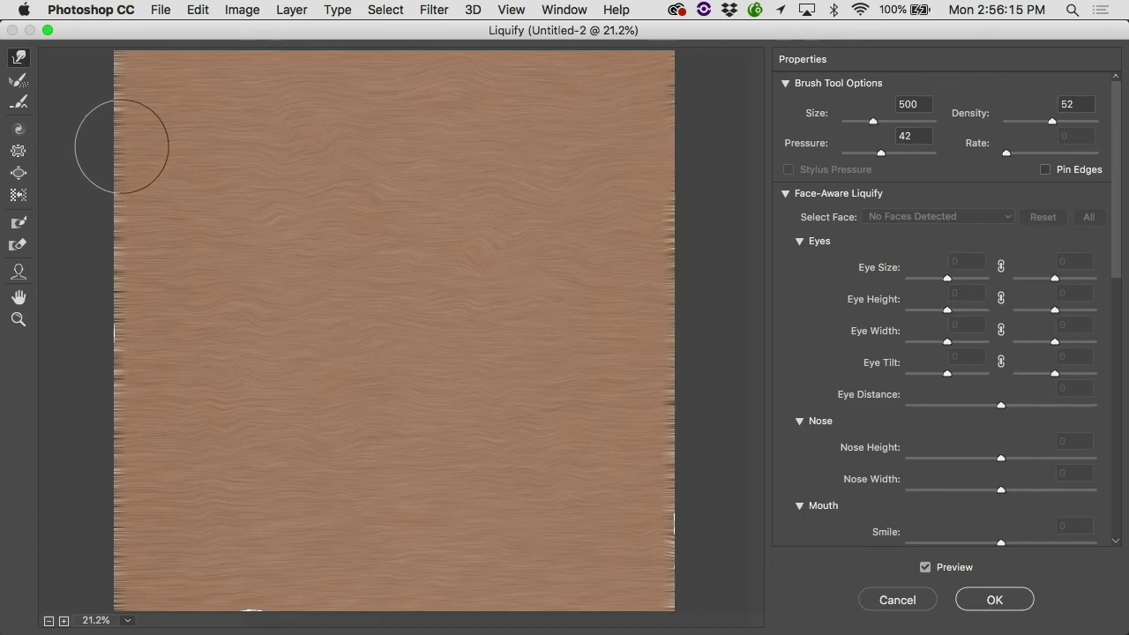
pyautogui.press('super+equal')
pyautogui.press('super+equal')
pyautogui.hscroll(-3, 126, 139)
pyautogui.scroll(2, 124, 139)
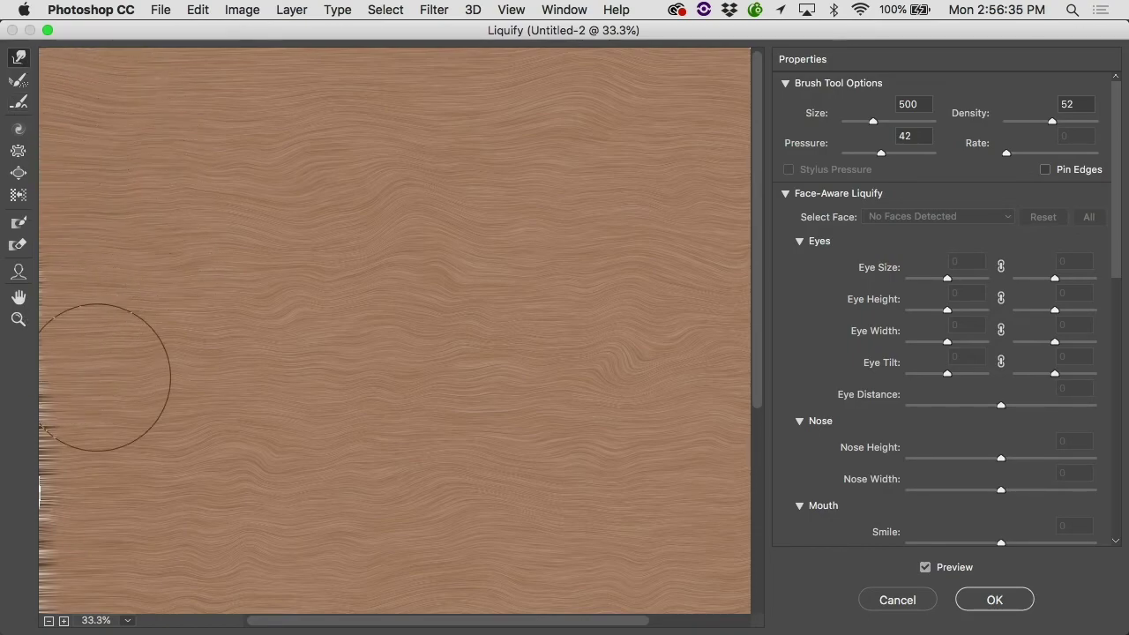
pyautogui.scroll(-5, 202, 441)
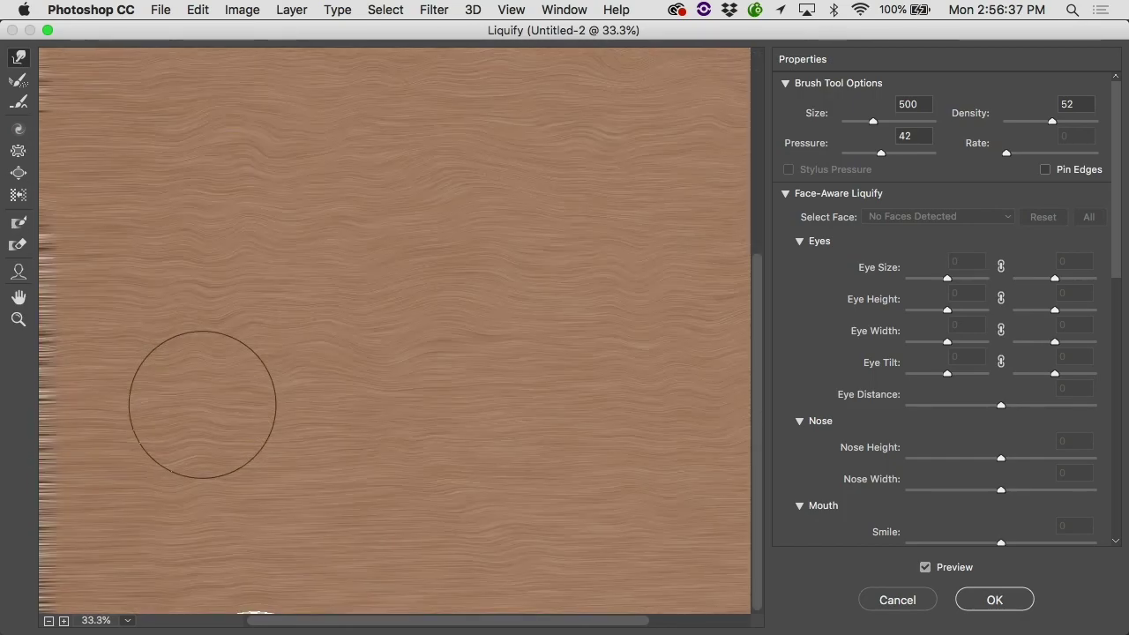
# Step: Smooth the dark streaks along the left edge and apply the Liquify warp
pyautogui.moveTo(64, 262); pyautogui.dragTo(114, 265)
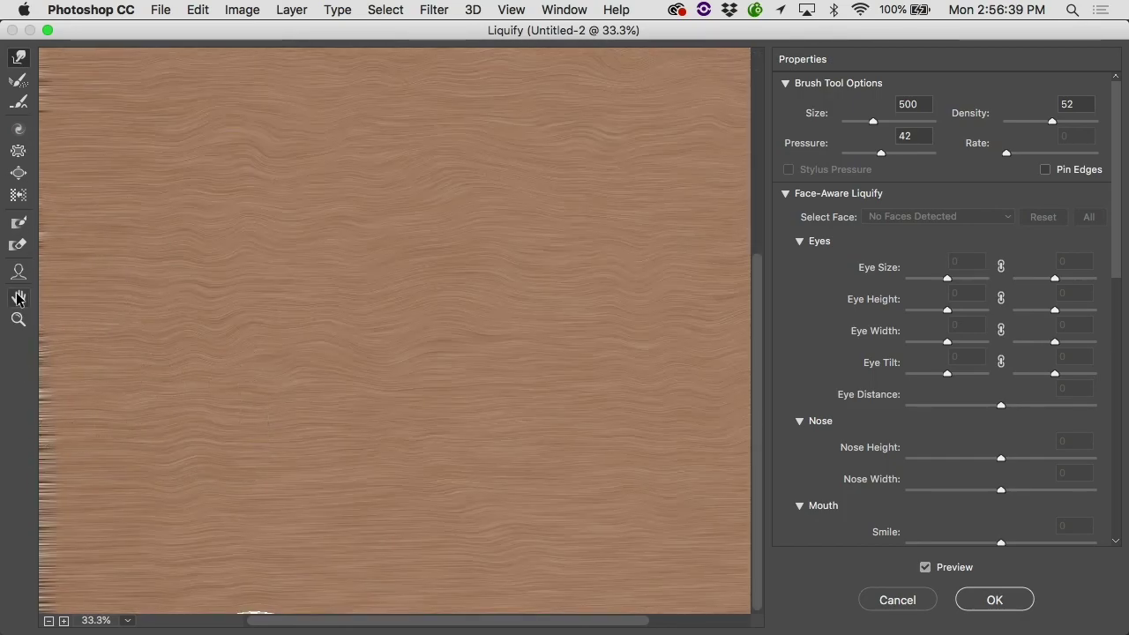
pyautogui.hscroll(5, 476, 498)
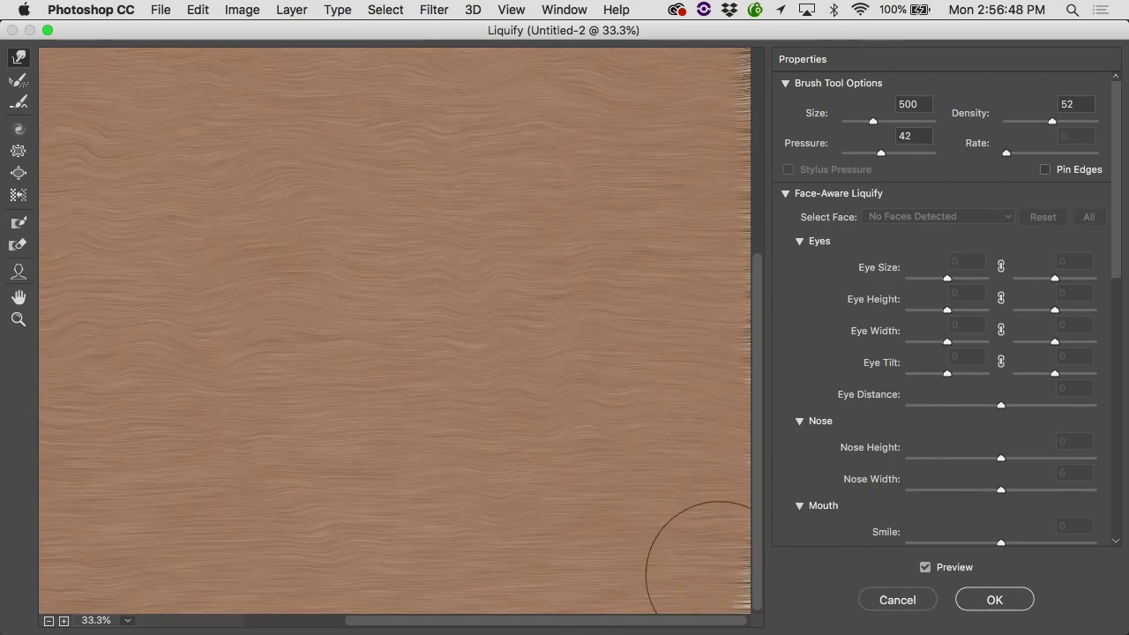
pyautogui.scroll(5, 622, 314)
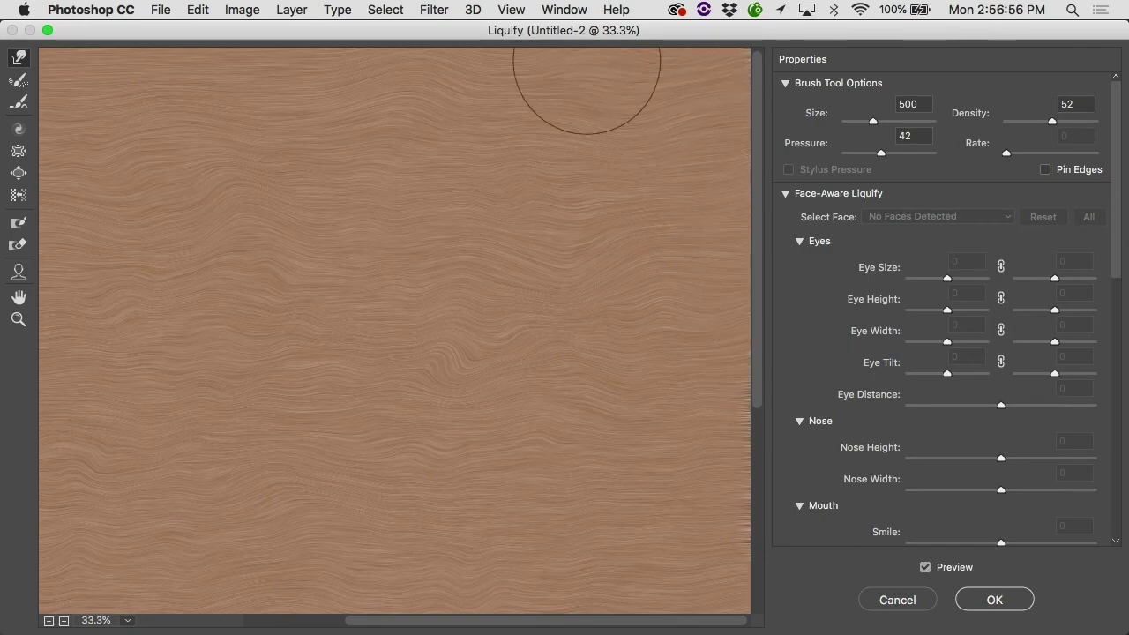
pyautogui.hscroll(-3, 682, 158)
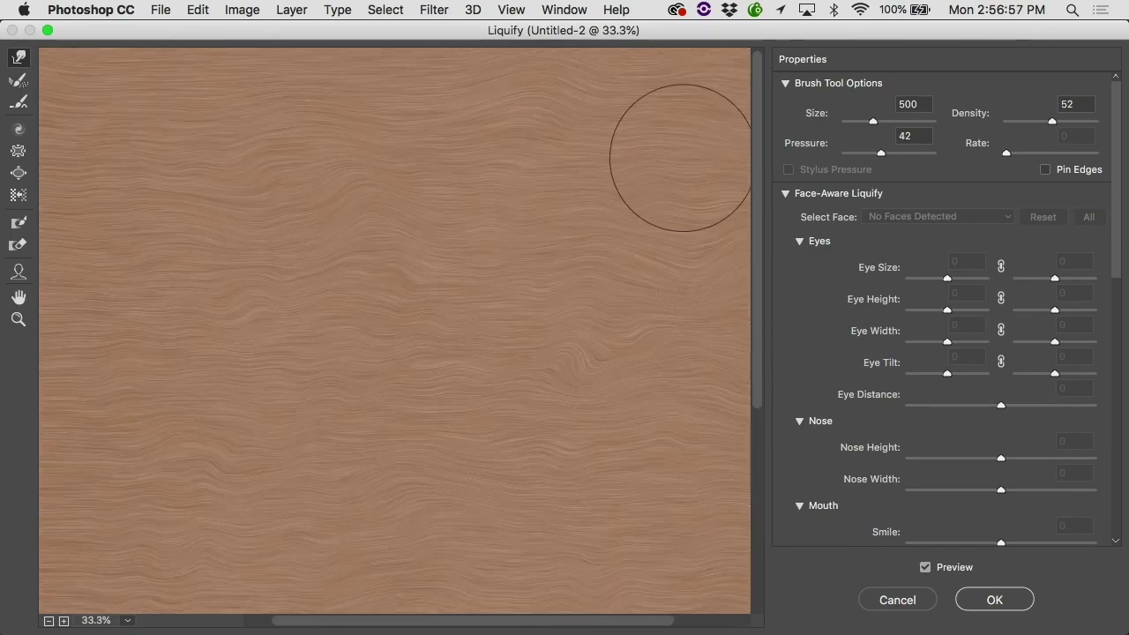
pyautogui.click(989, 601)
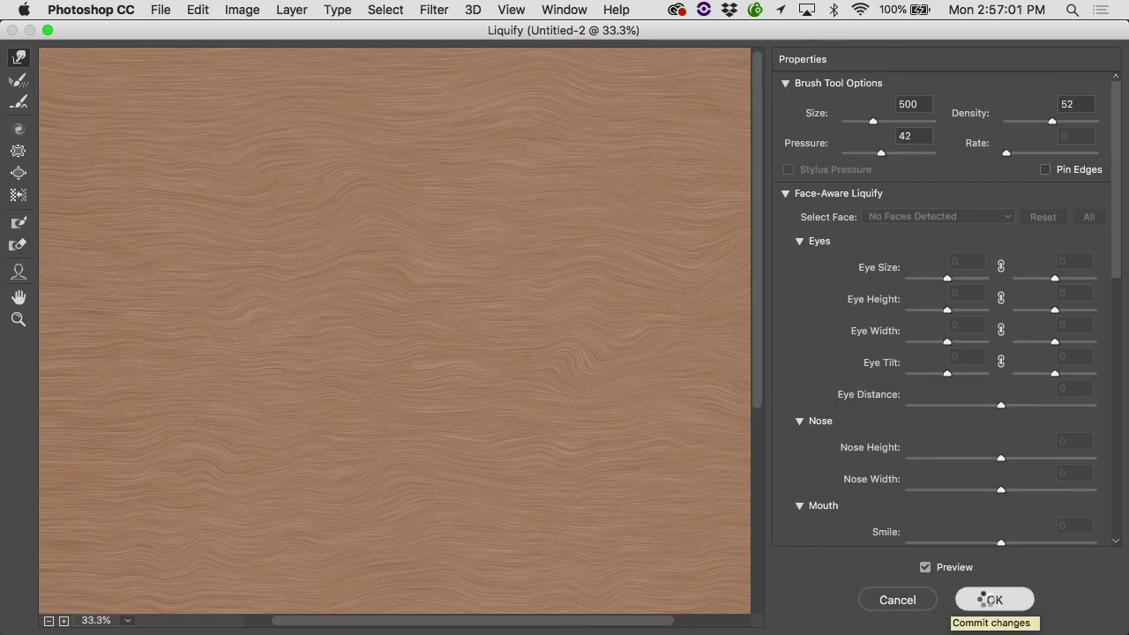